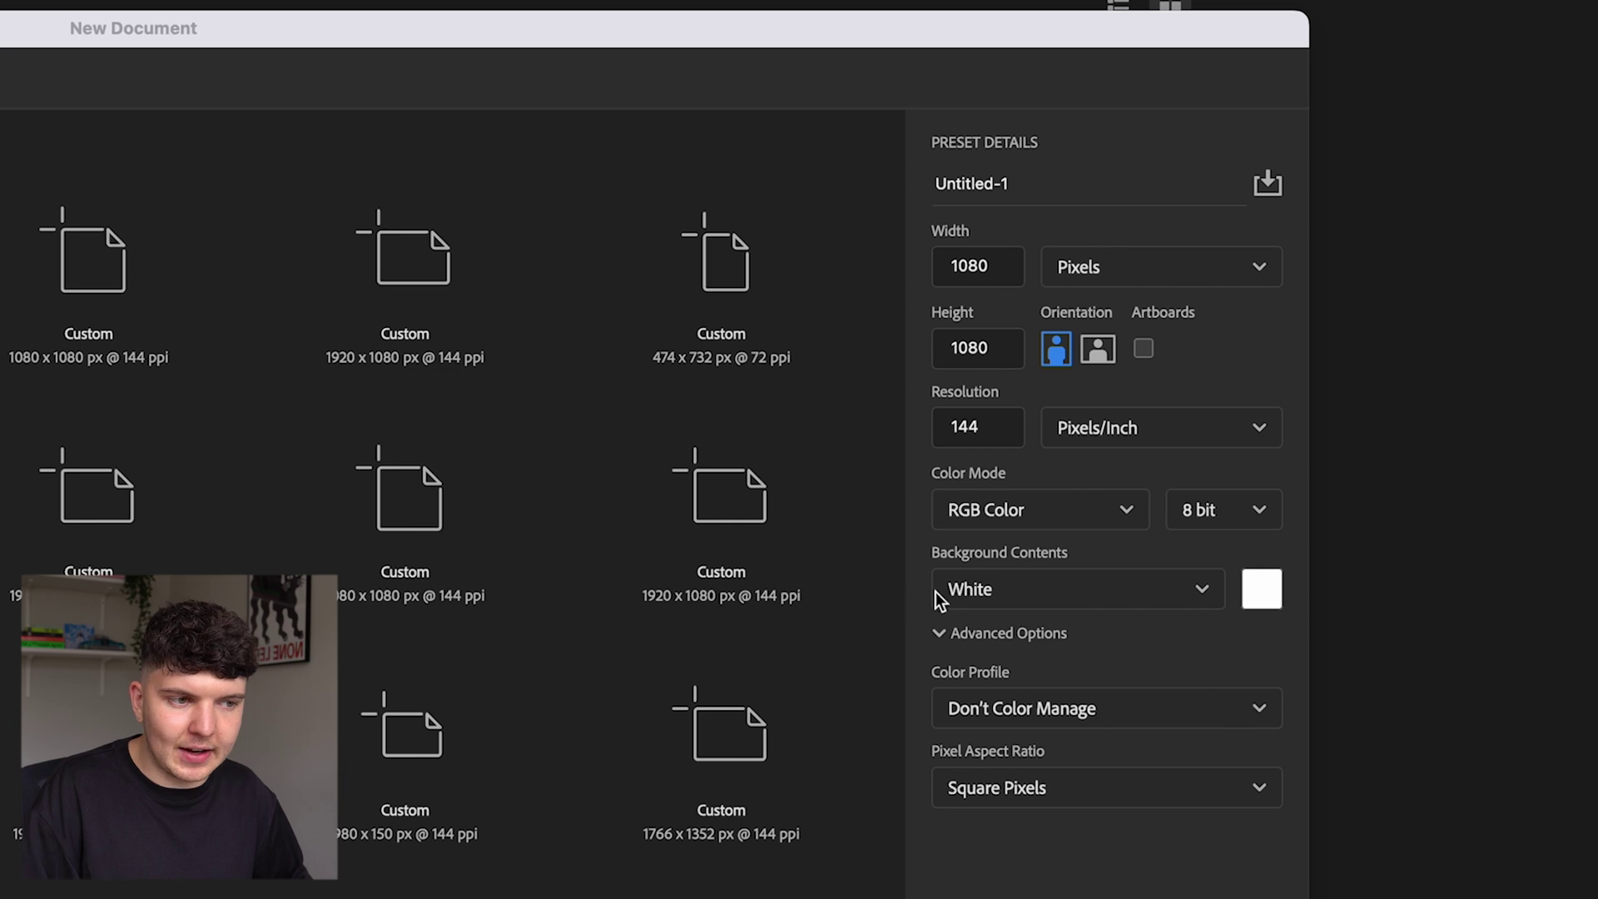
Step: Create the new 1080×1080 px document with the resolution set to 300 ppi
click(998, 418)
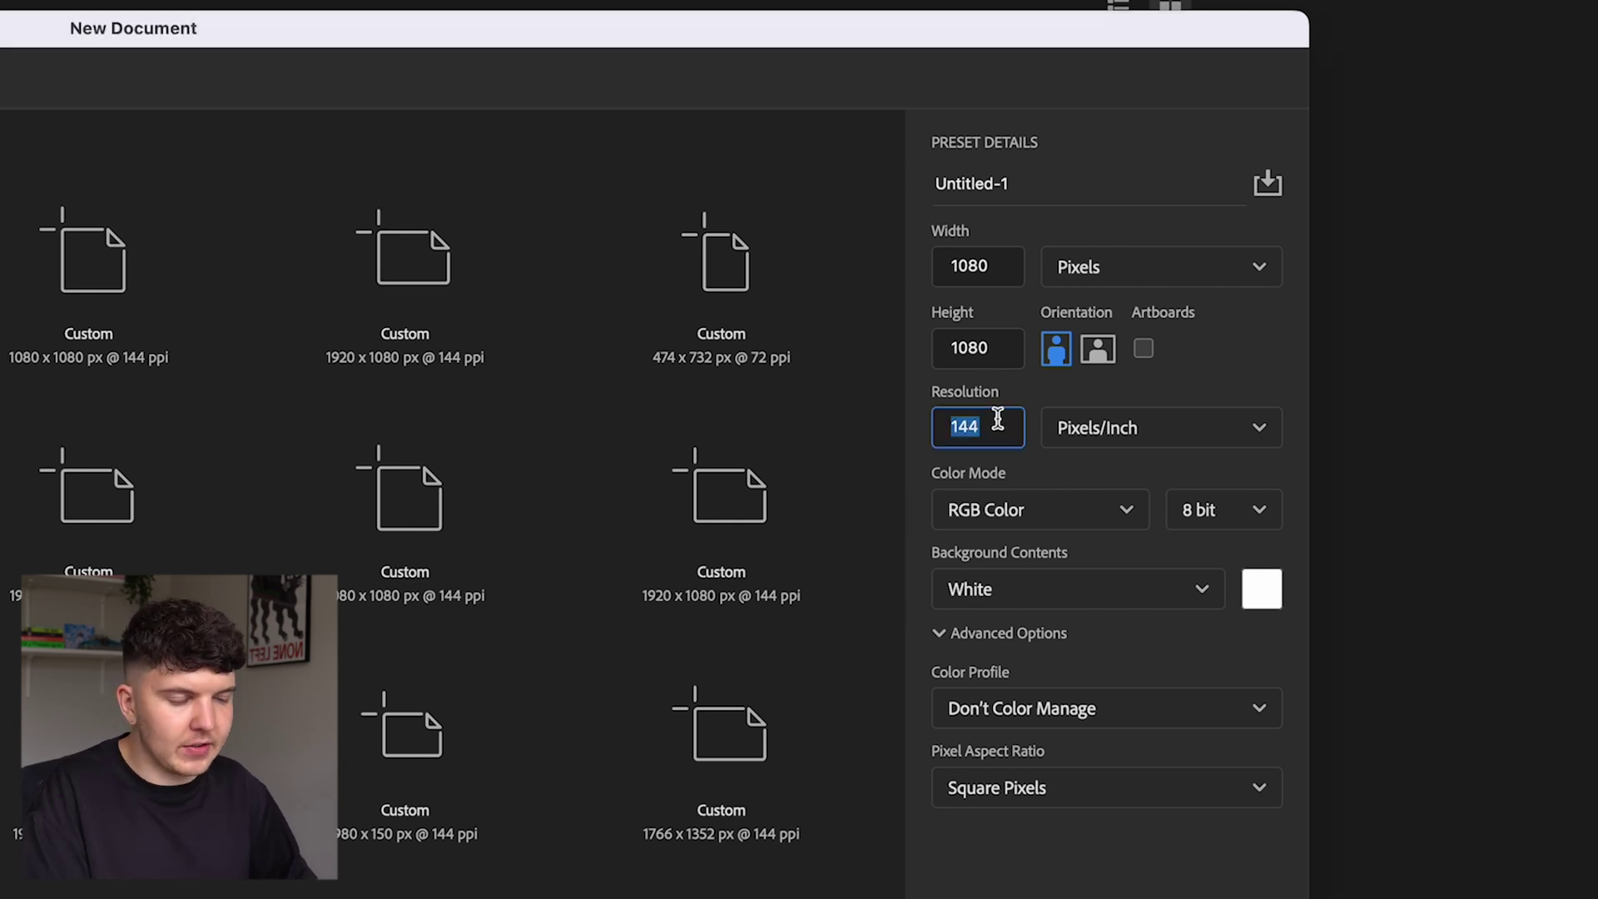
text(300)
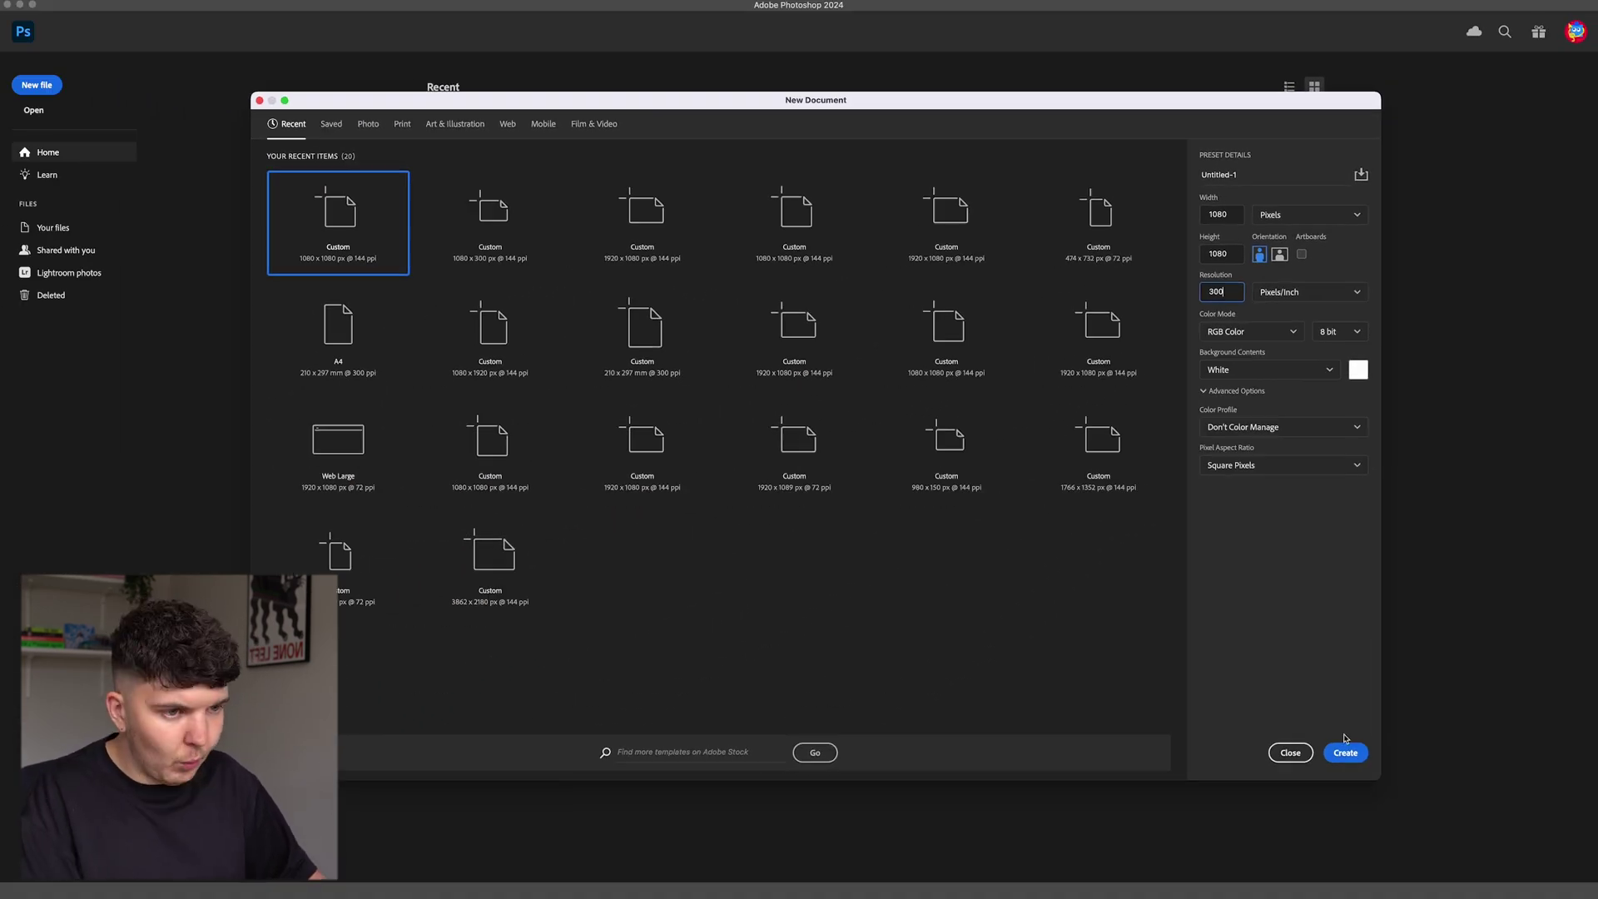
click(1345, 749)
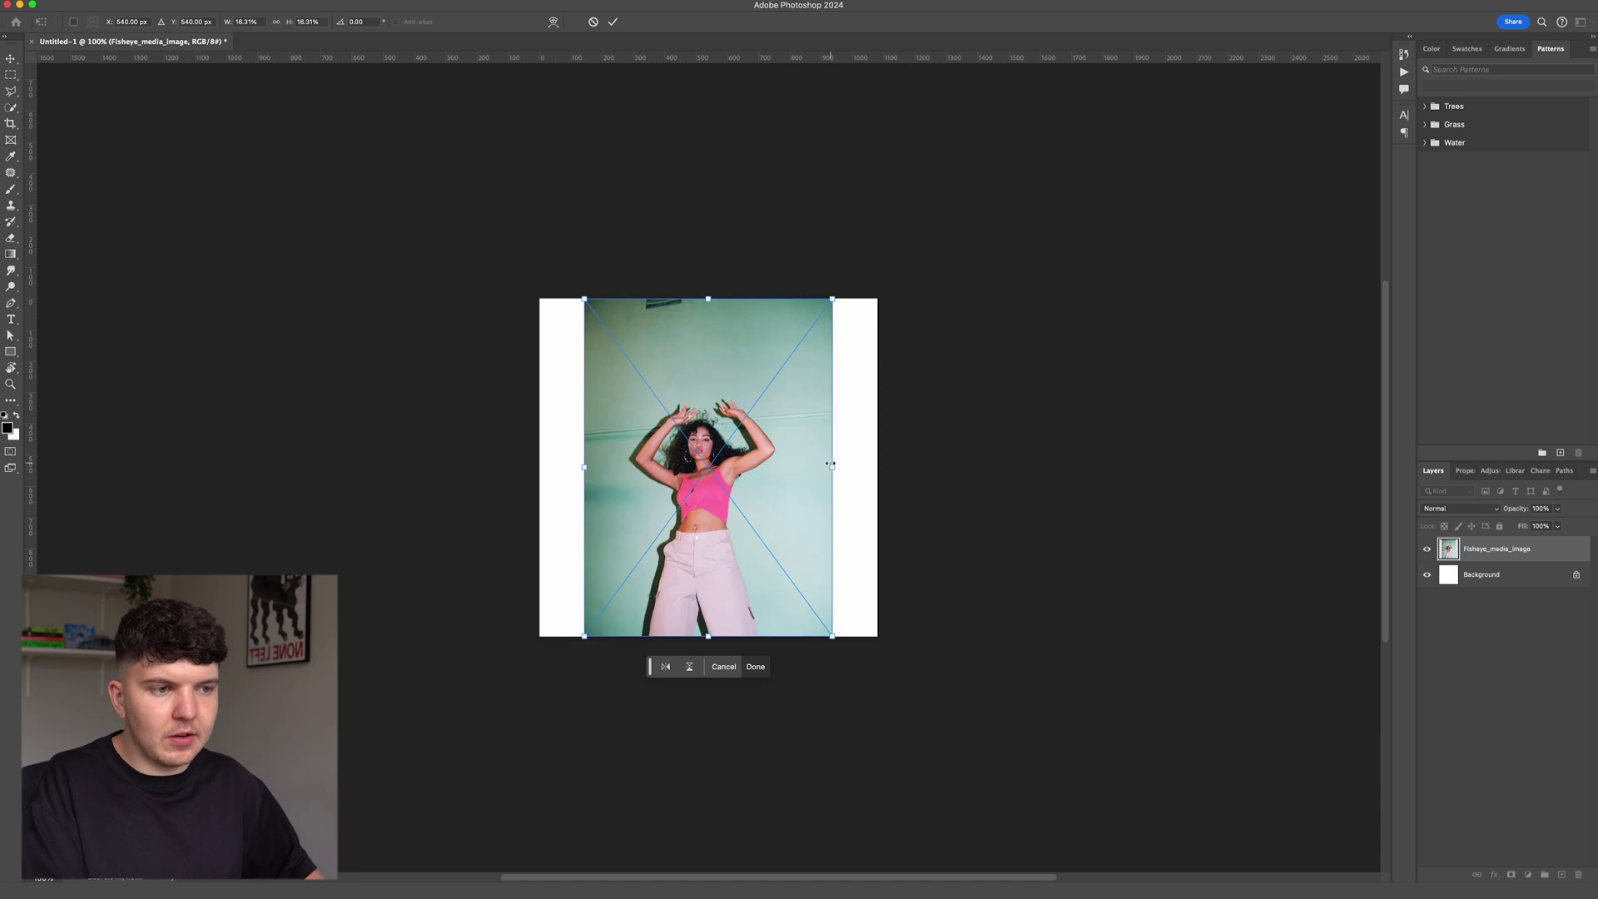
Step: Scale the placed Fisheye_media_image photo up to fill the square canvas and commit it
drag(830, 464, 912, 453)
key(Return)
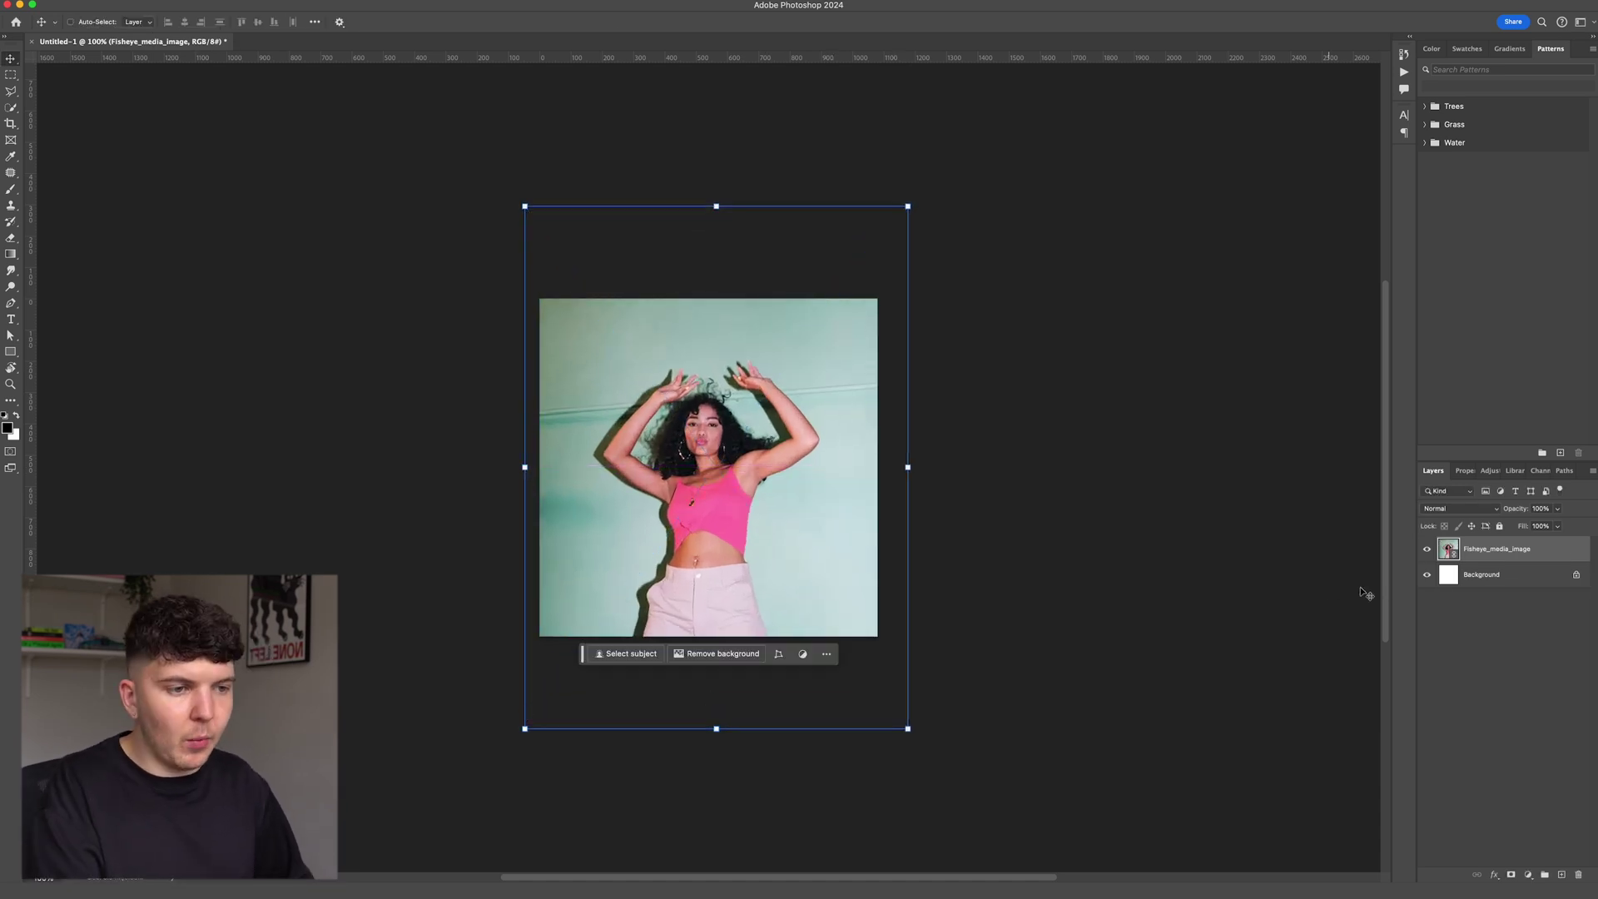
click(10, 124)
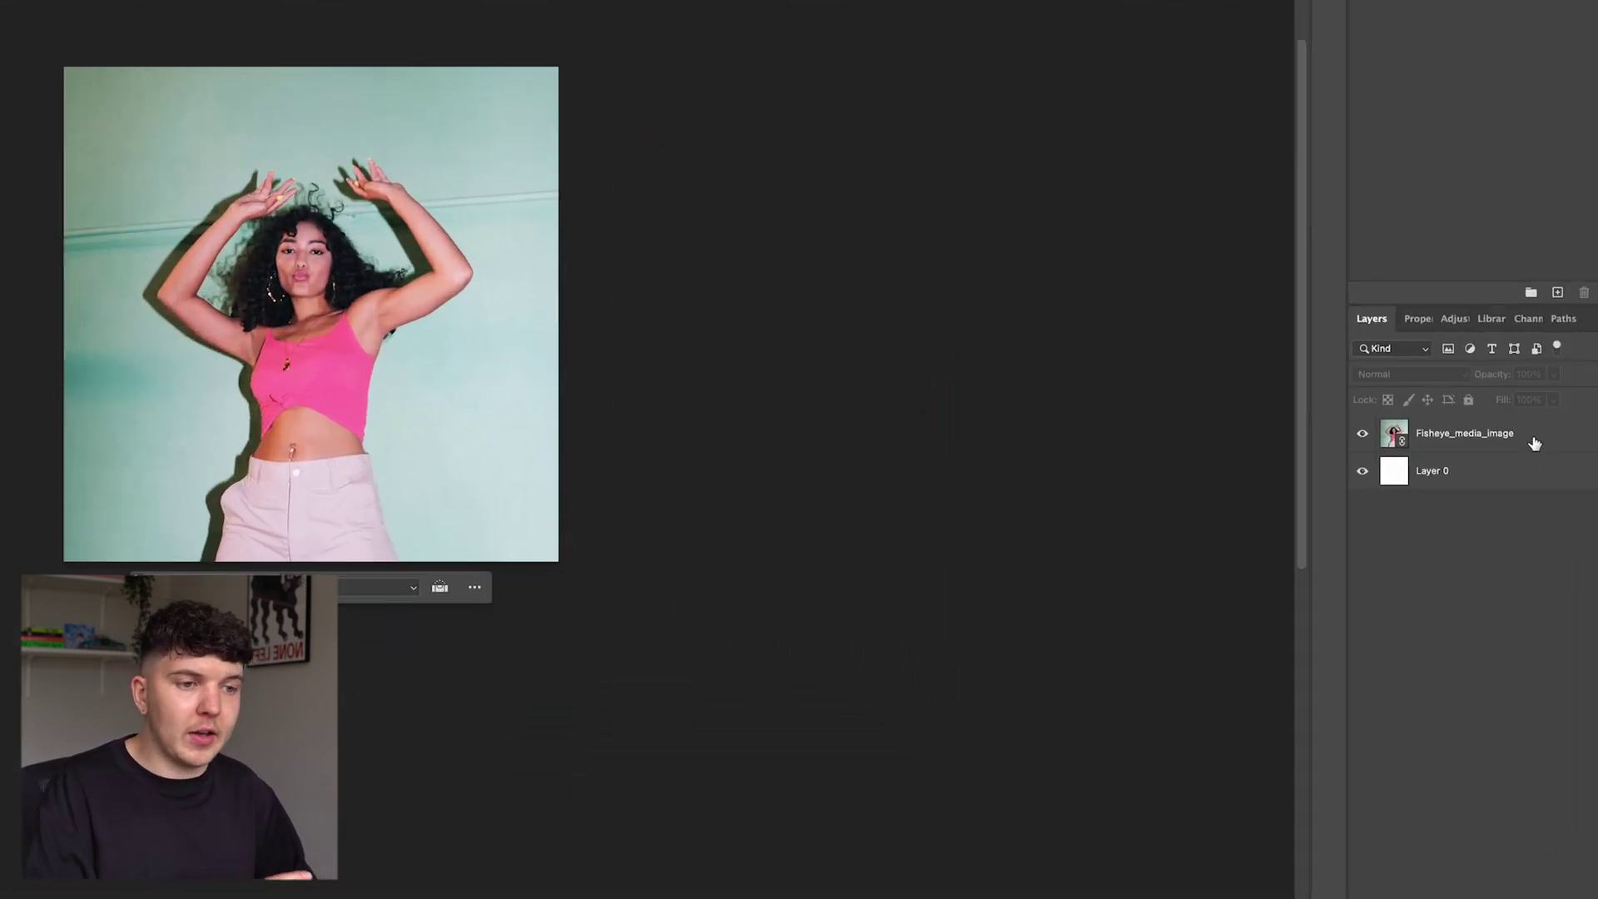
Step: Clip the photo to the background and convert both layers into one smart object
right_click(1546, 545)
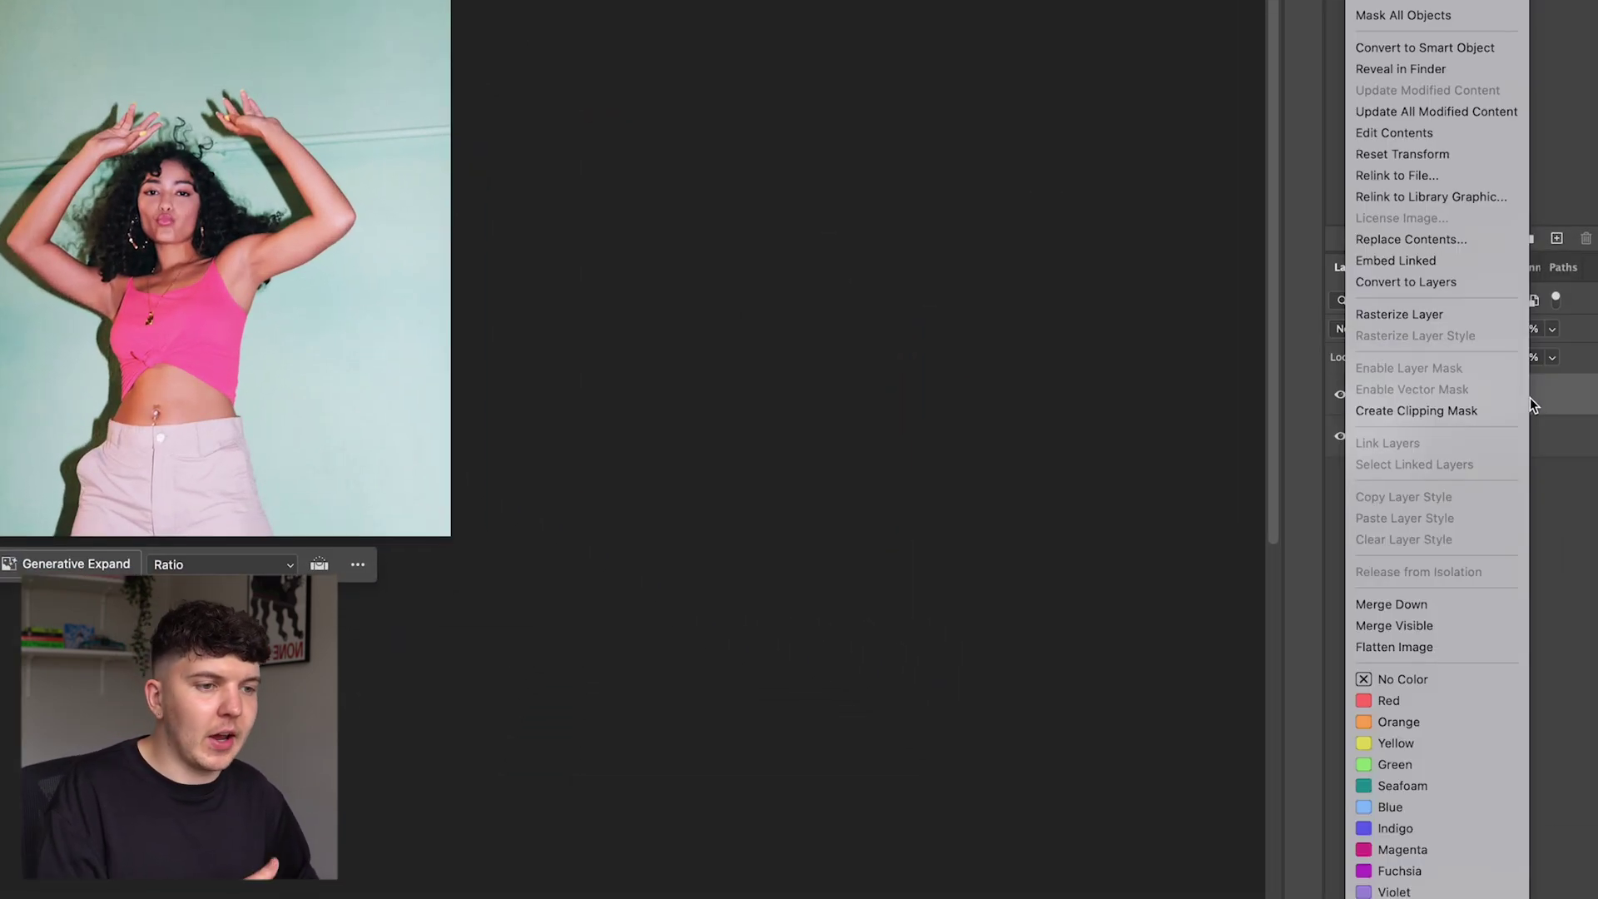
click(1455, 412)
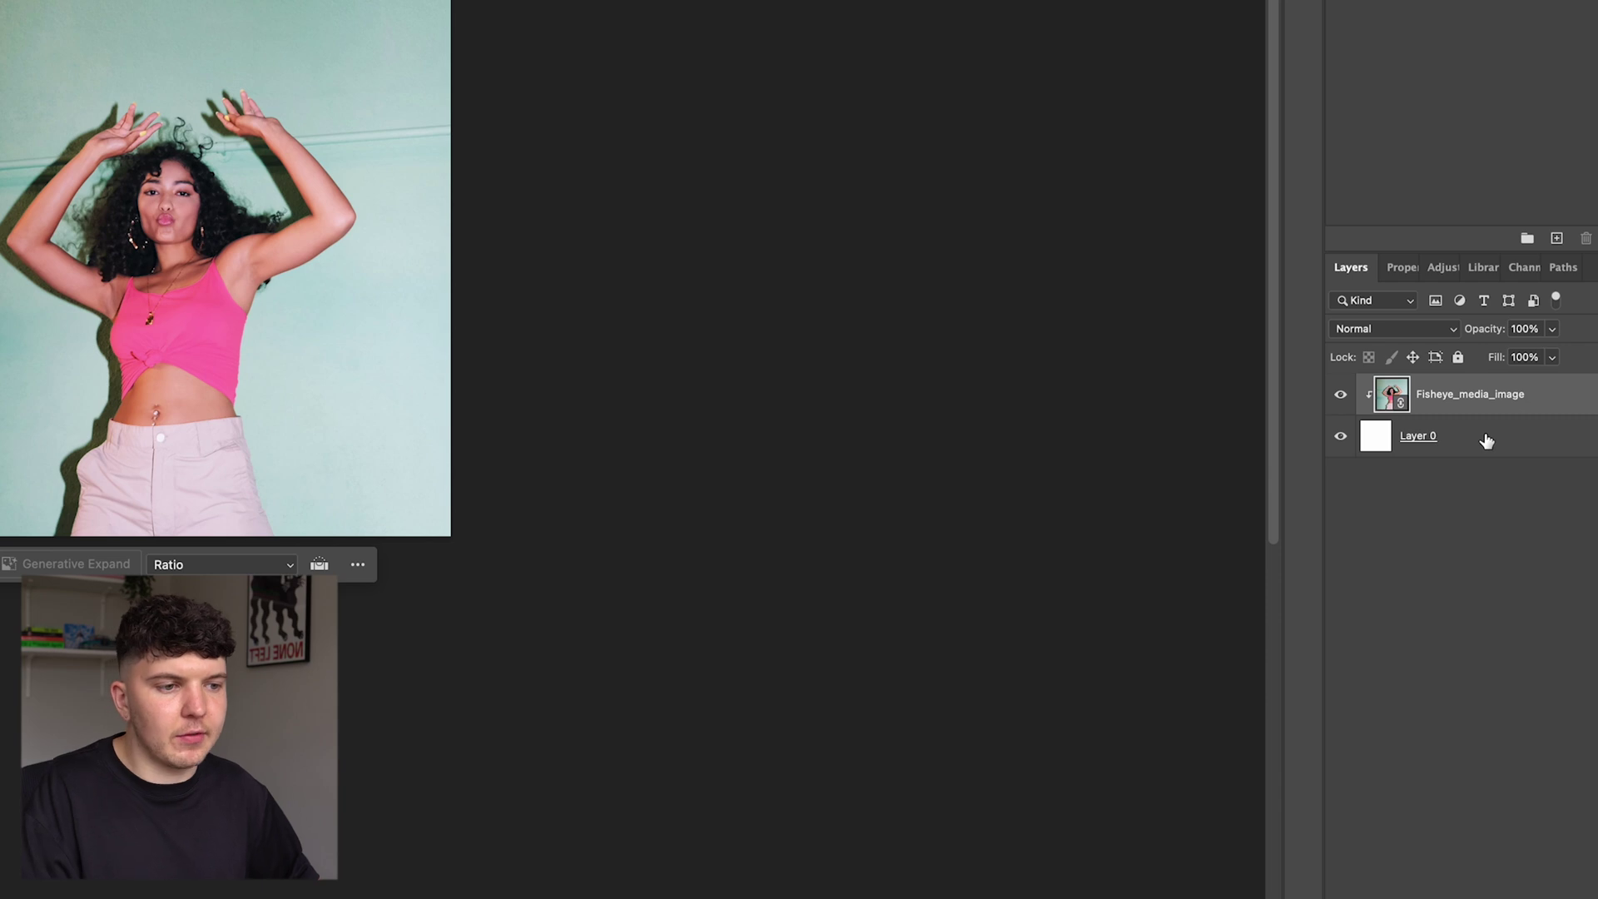
shift+click(1481, 443)
right_click(1484, 439)
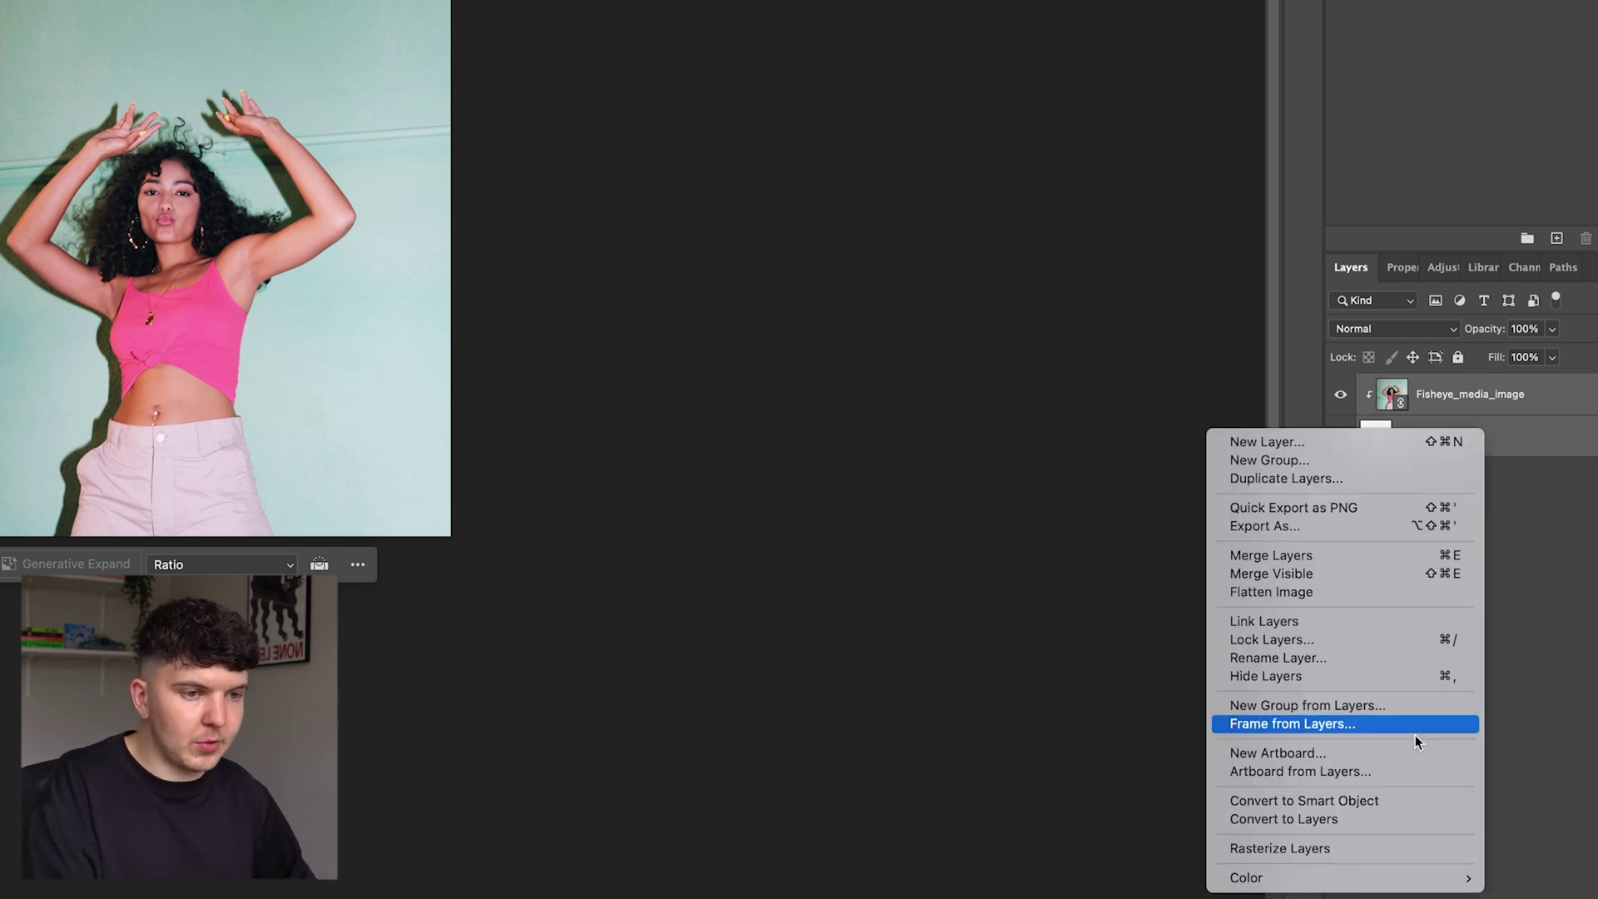
click(1381, 799)
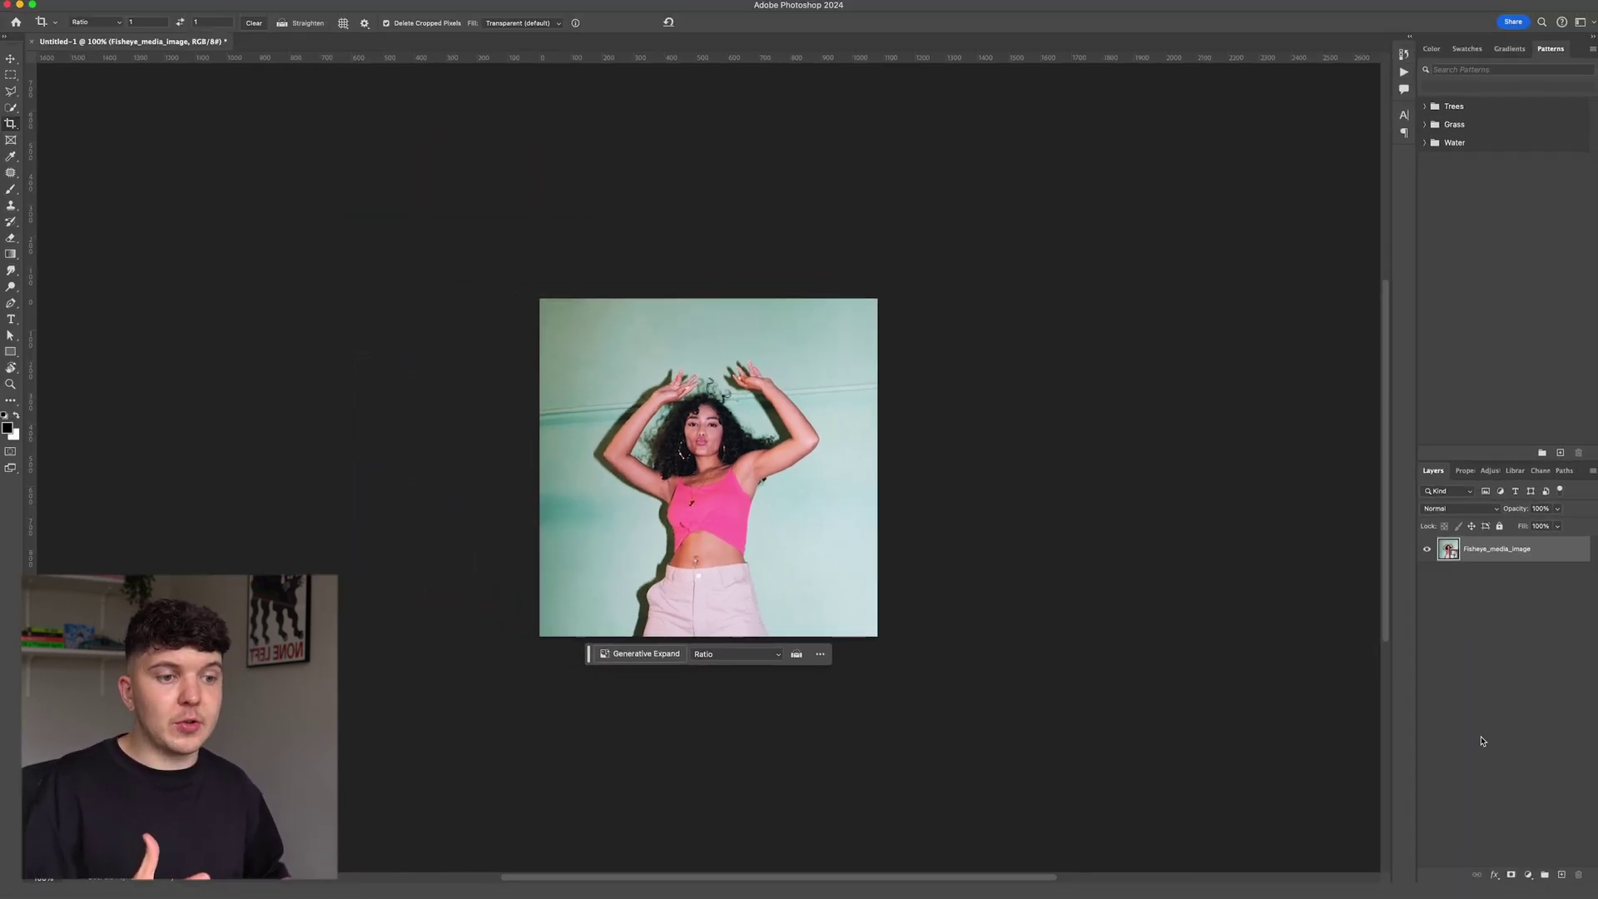
click(1482, 740)
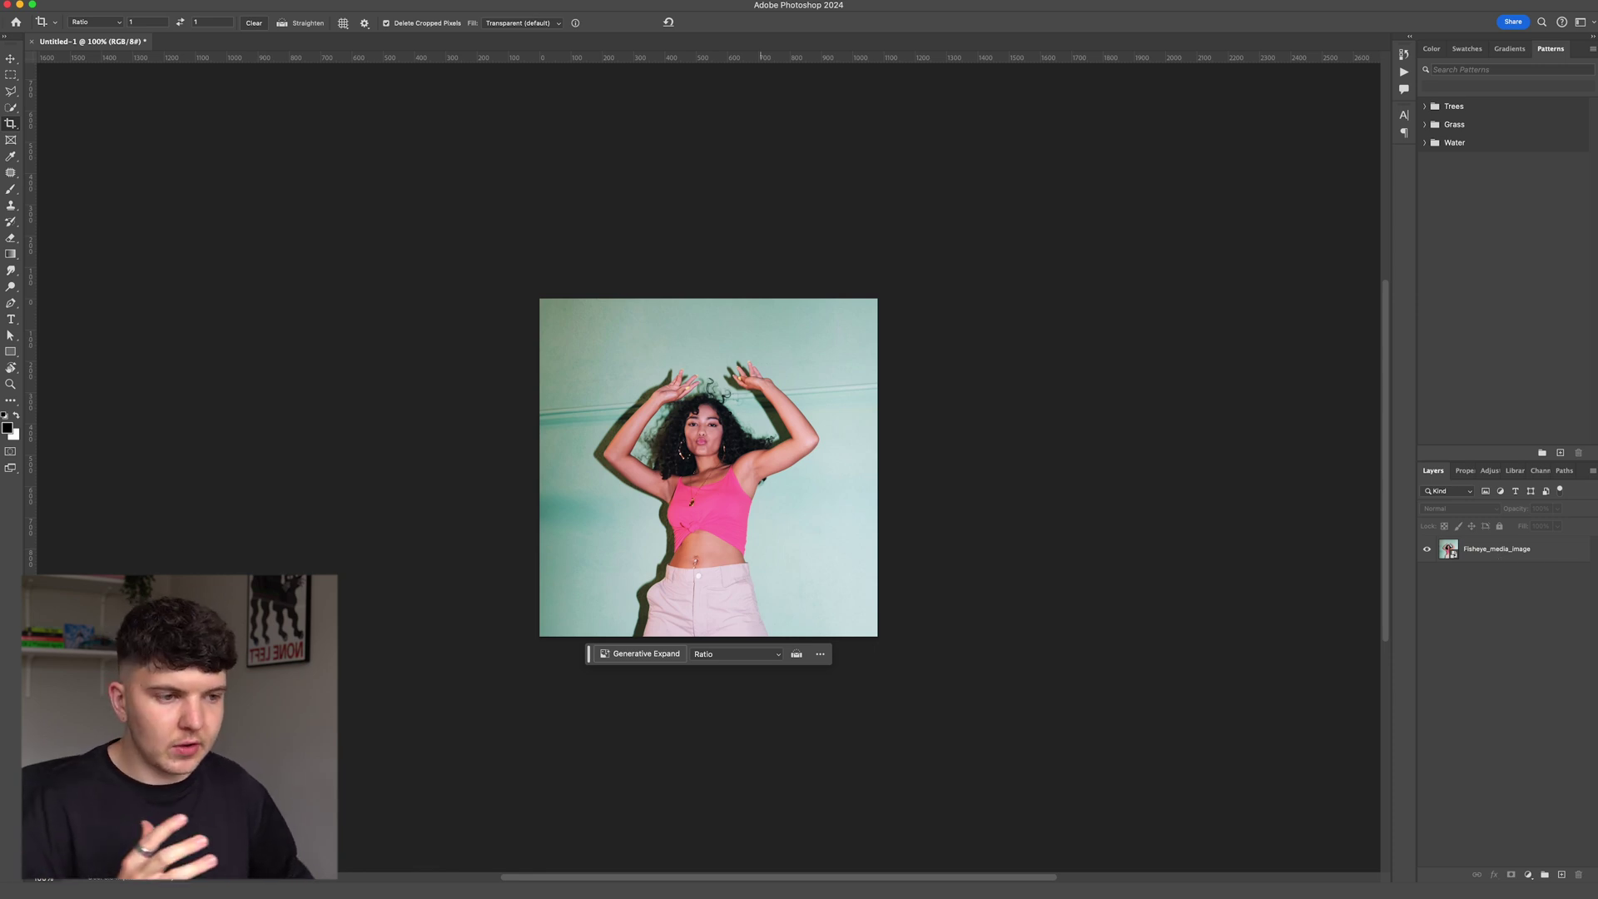
Step: Apply a Spherize smart filter at 75% in Normal mode to the Fisheye_media_image layer
key(v)
click(657, 379)
click(332, 1)
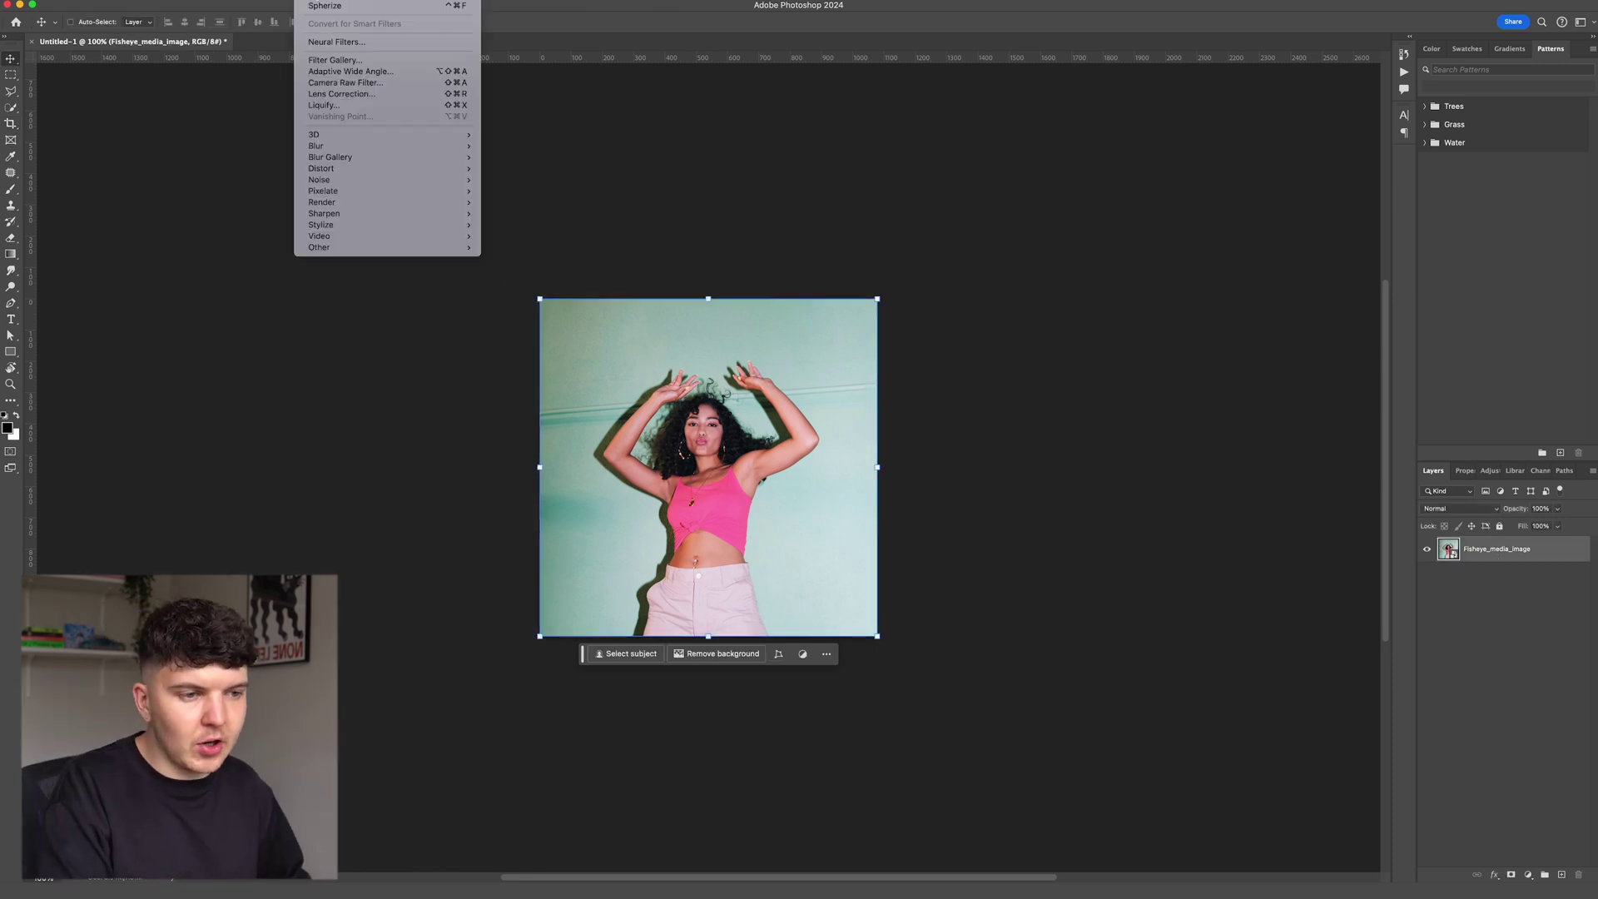
mouse_move(339, 170)
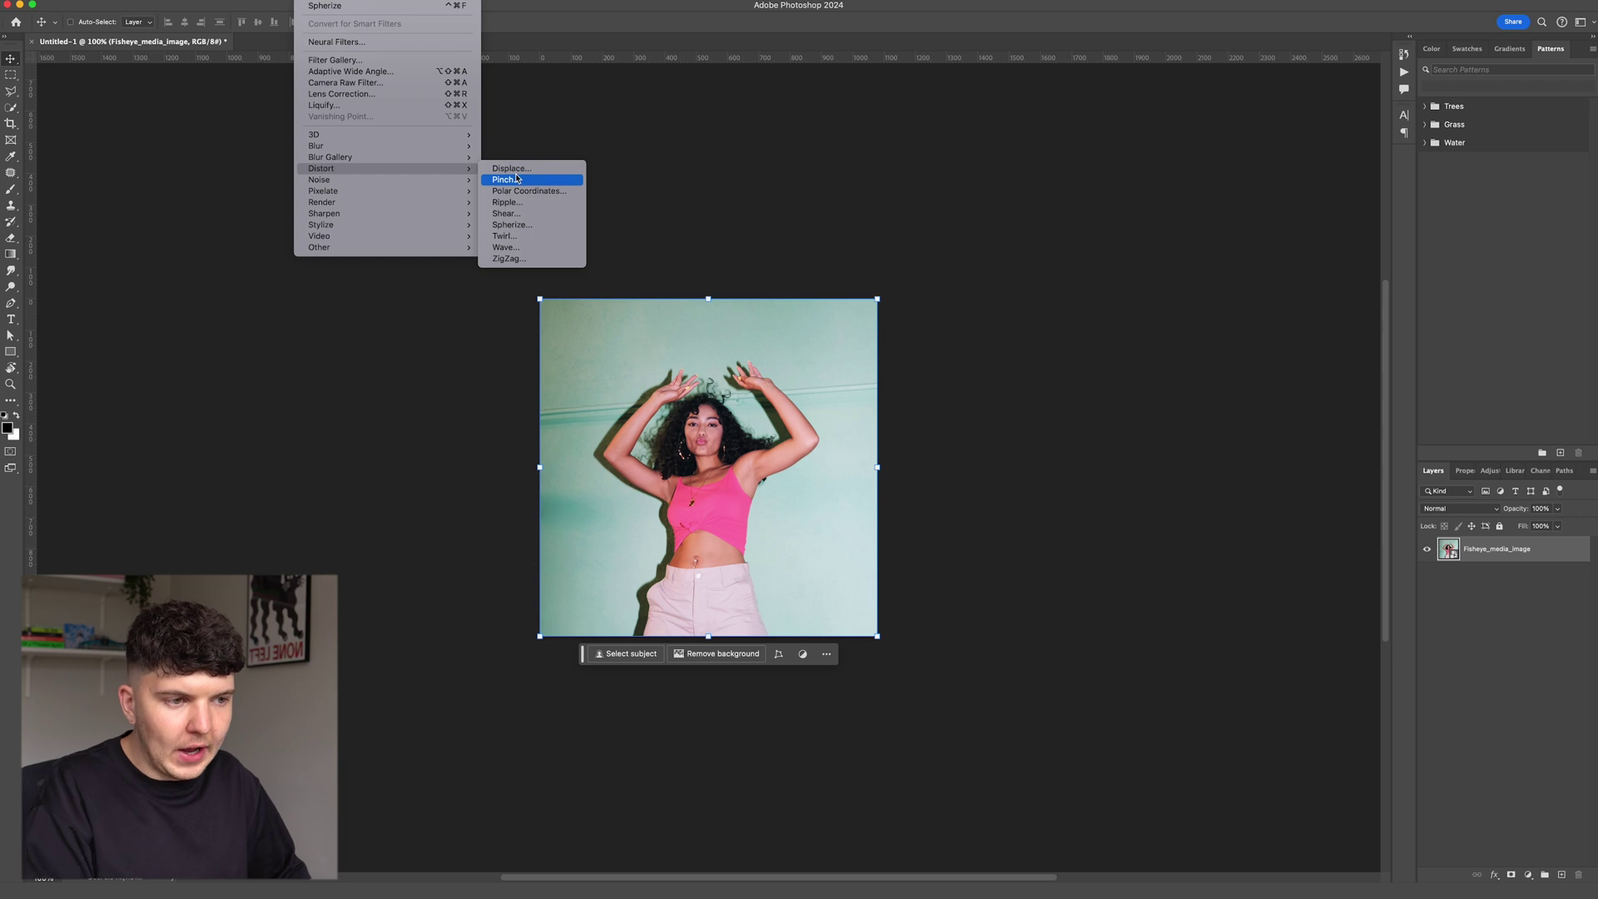
click(512, 225)
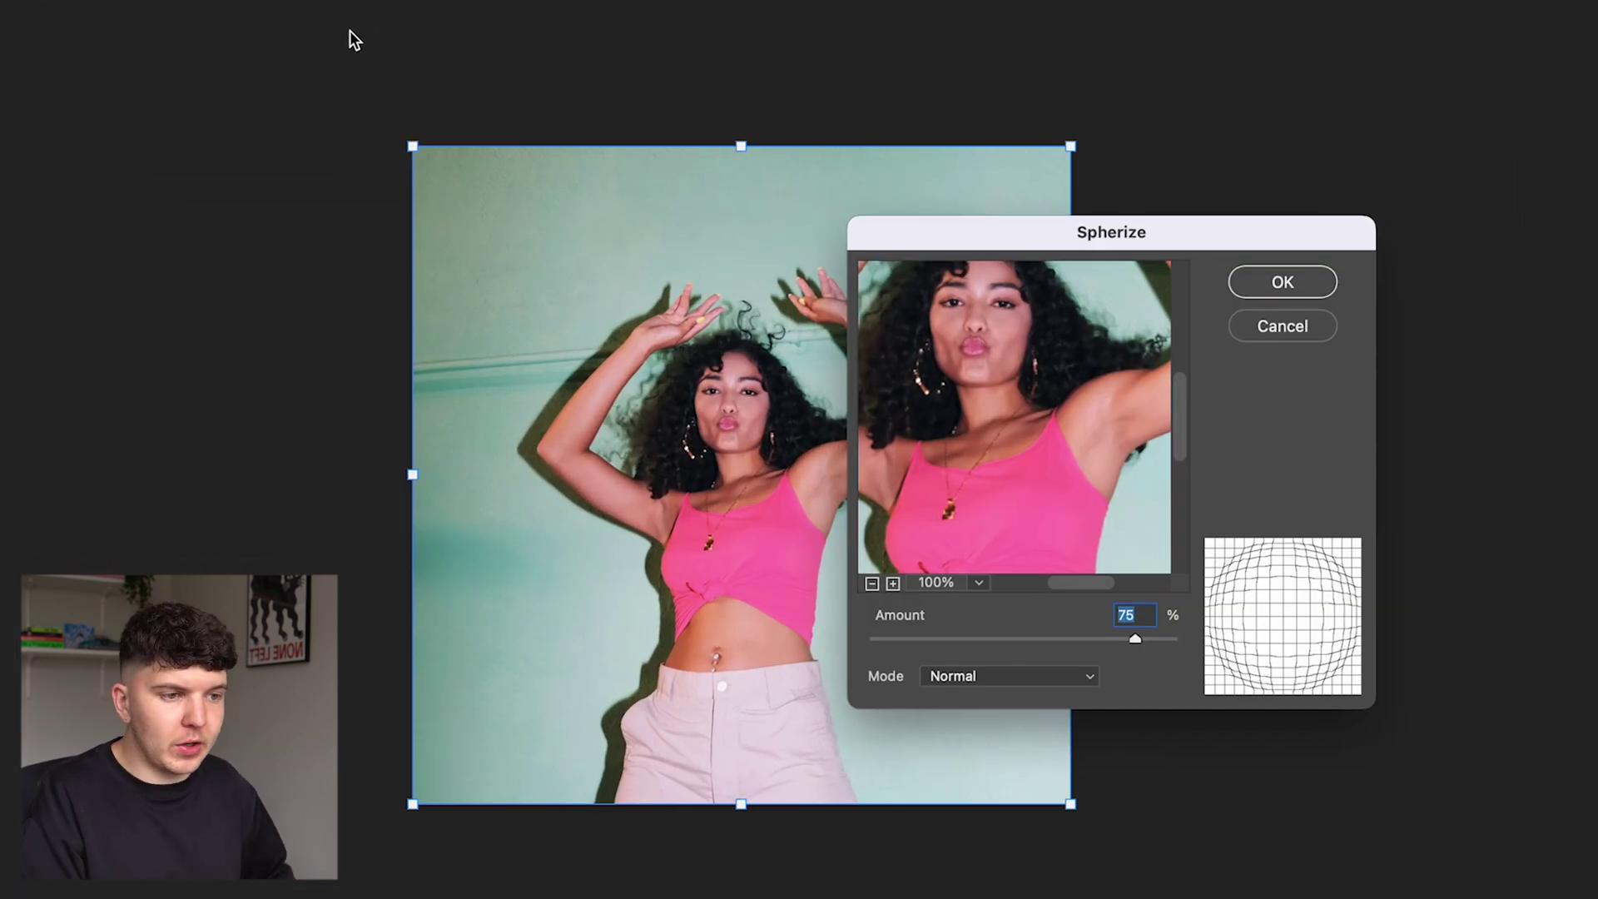
drag(1090, 588, 1075, 586)
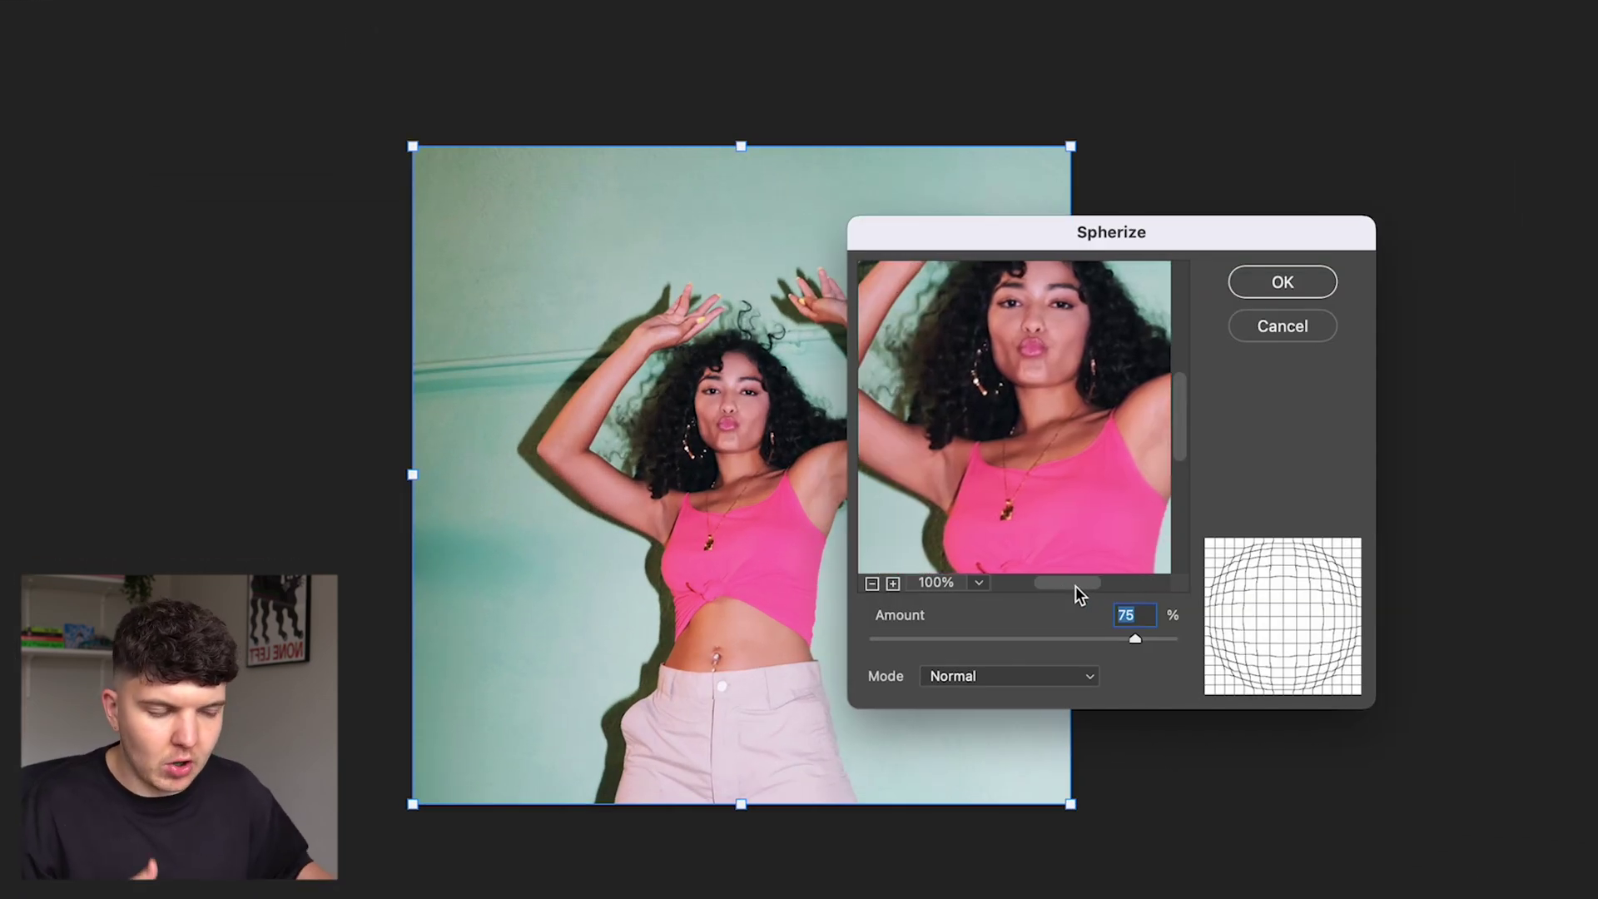
drag(1176, 434, 1178, 421)
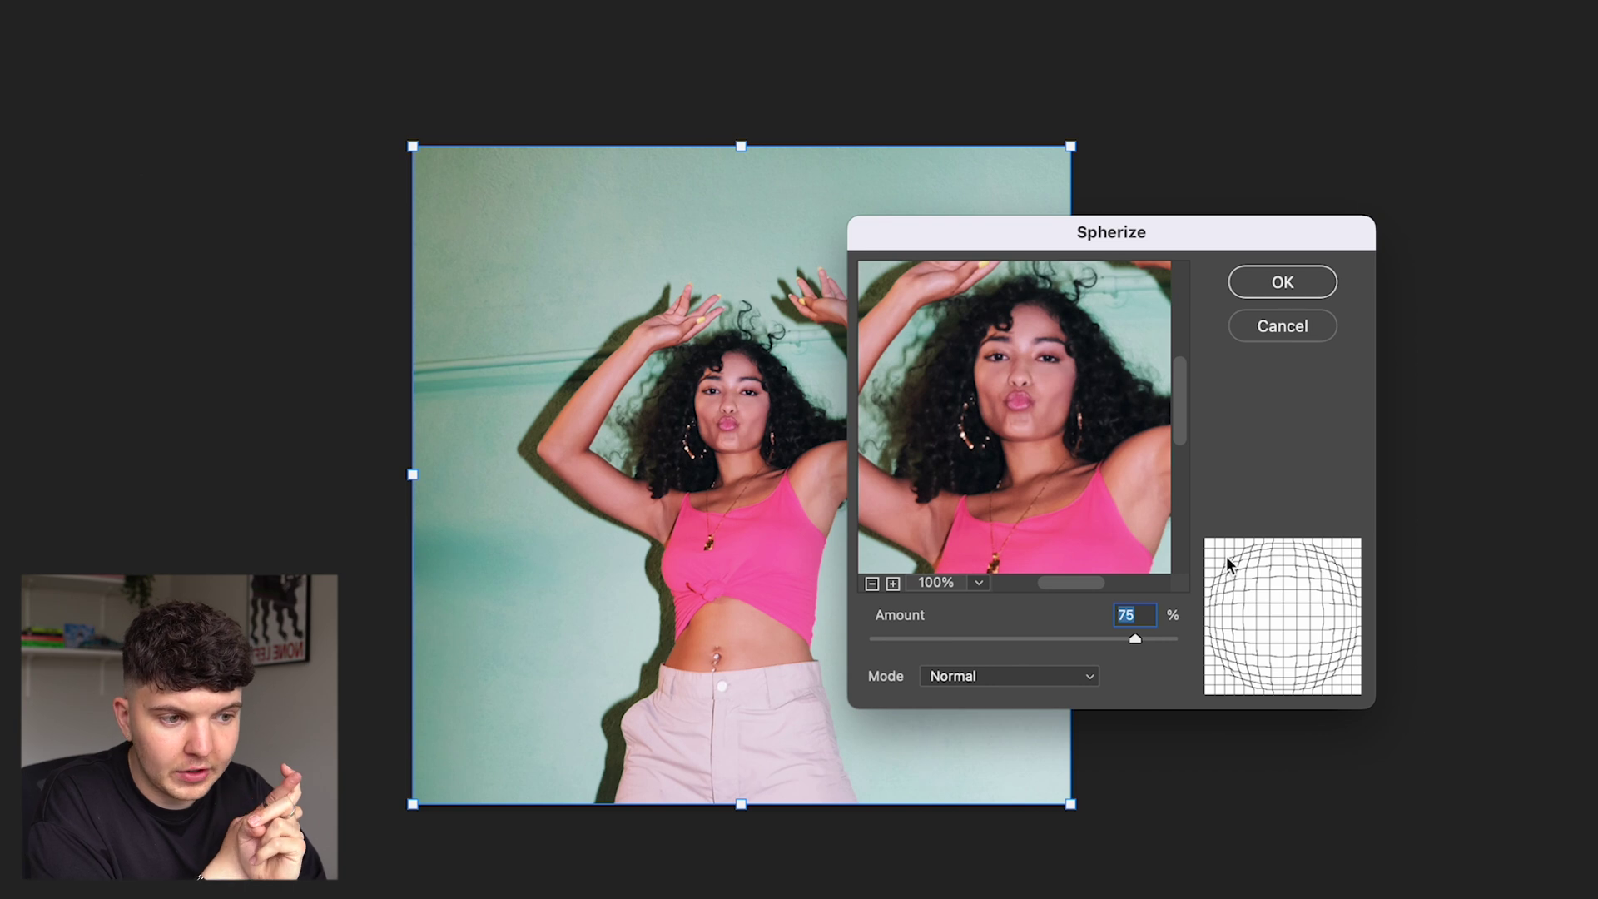
drag(1137, 641, 1208, 651)
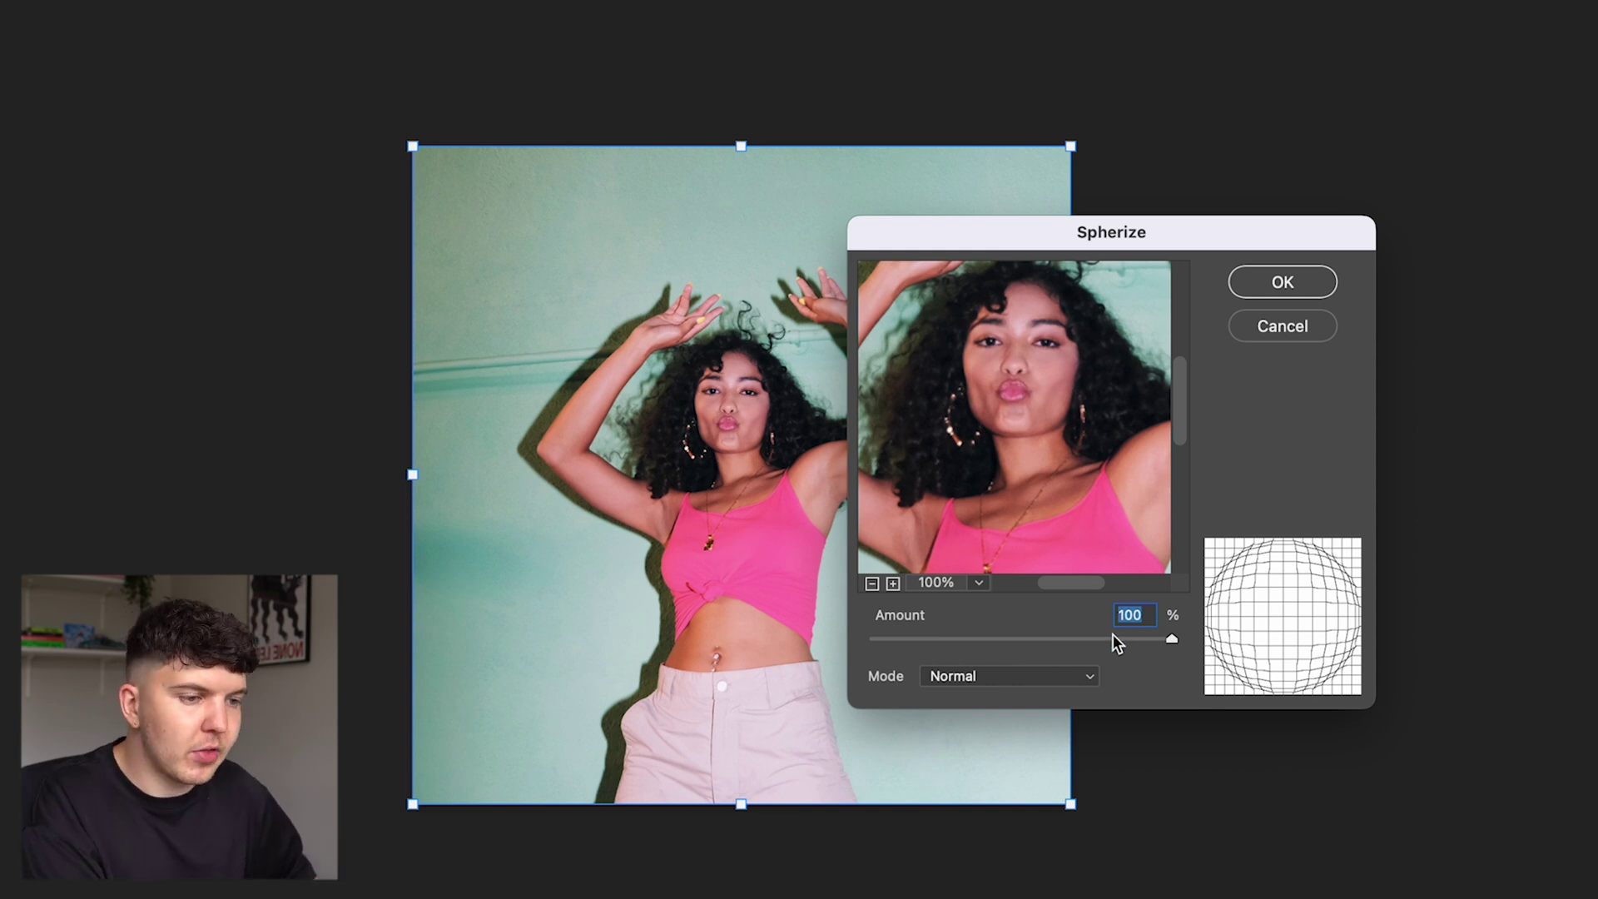
mouse_move(1112, 640)
mouse_down()
mouse_move(1085, 642)
mouse_move(1140, 647)
mouse_up()
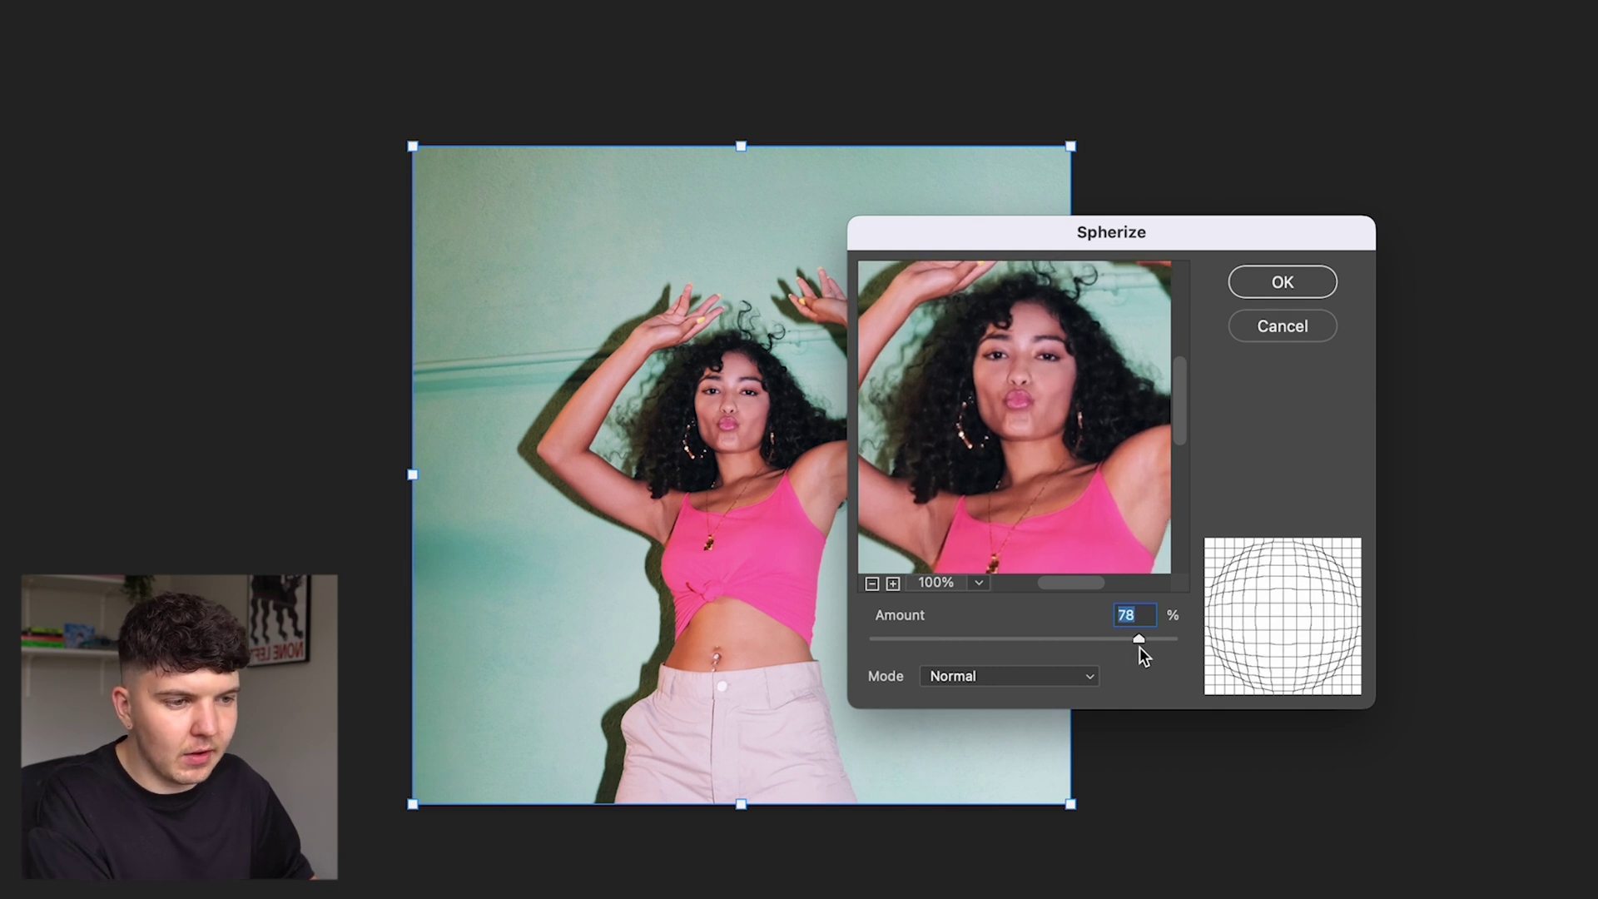
click(1296, 282)
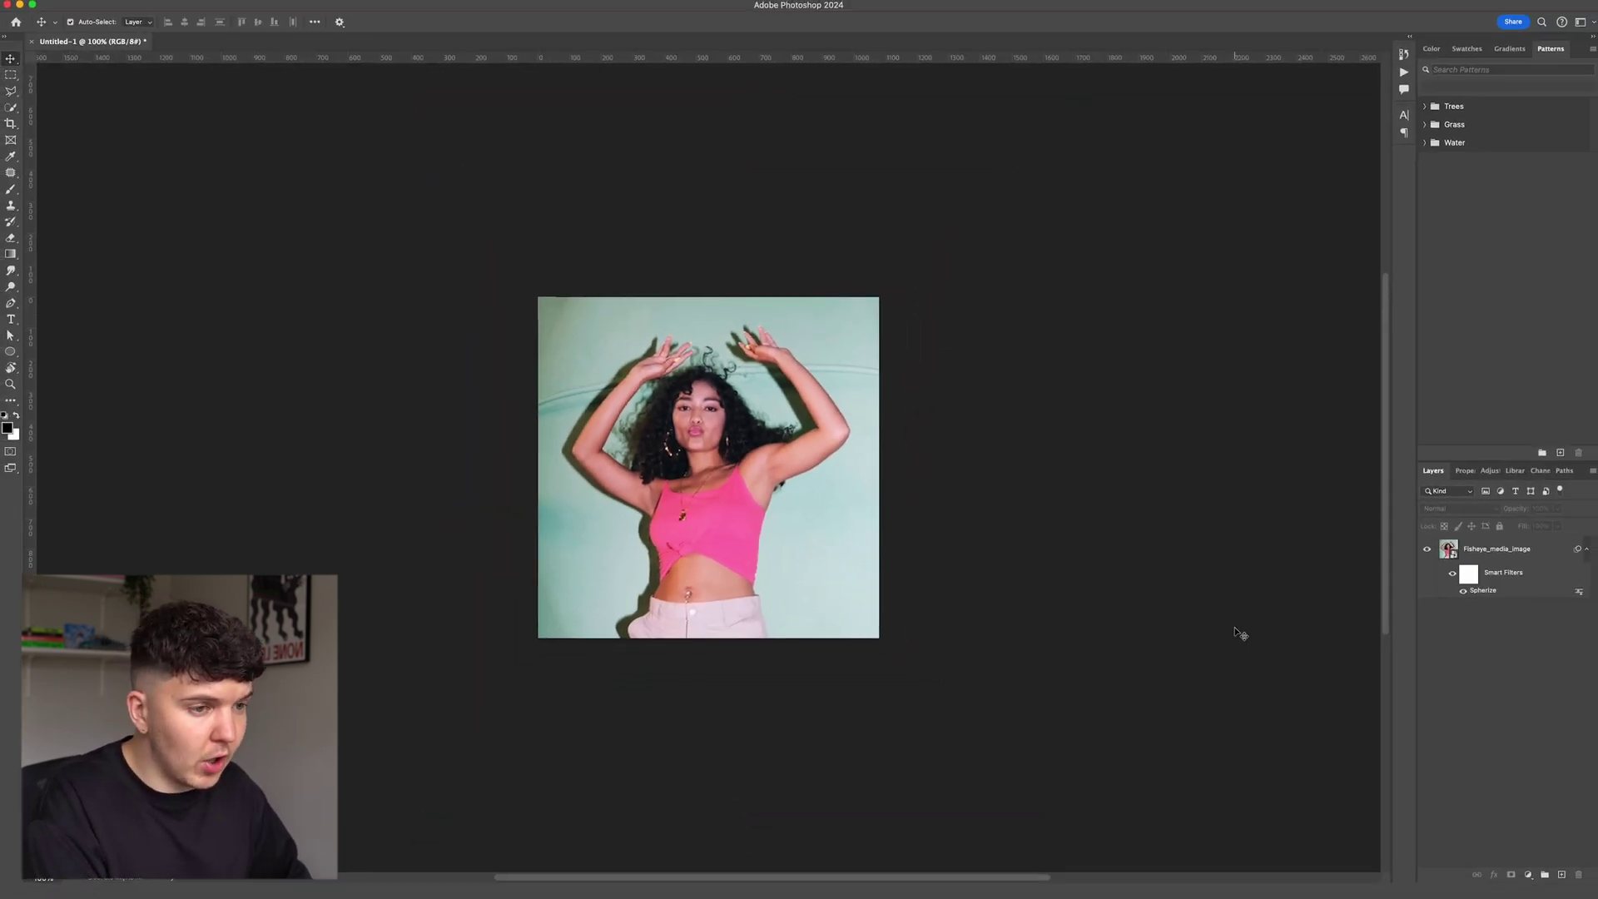
key(super+equal)
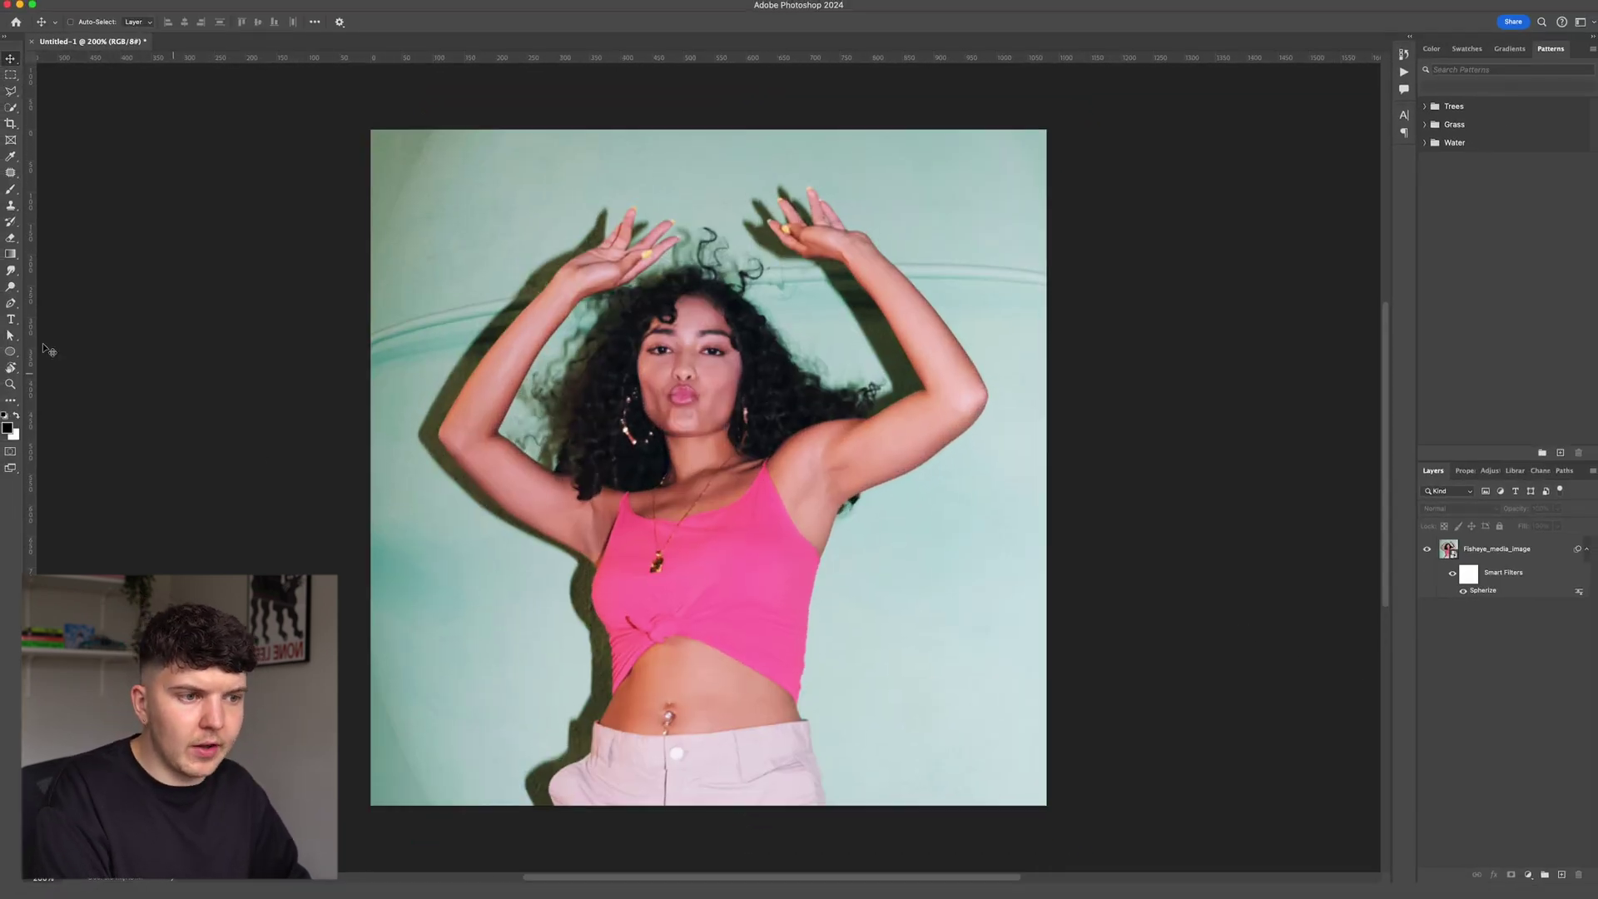
Step: Draw a large ellipse over the photo and centre it on the canvas
key(u)
drag(375, 133, 1159, 802)
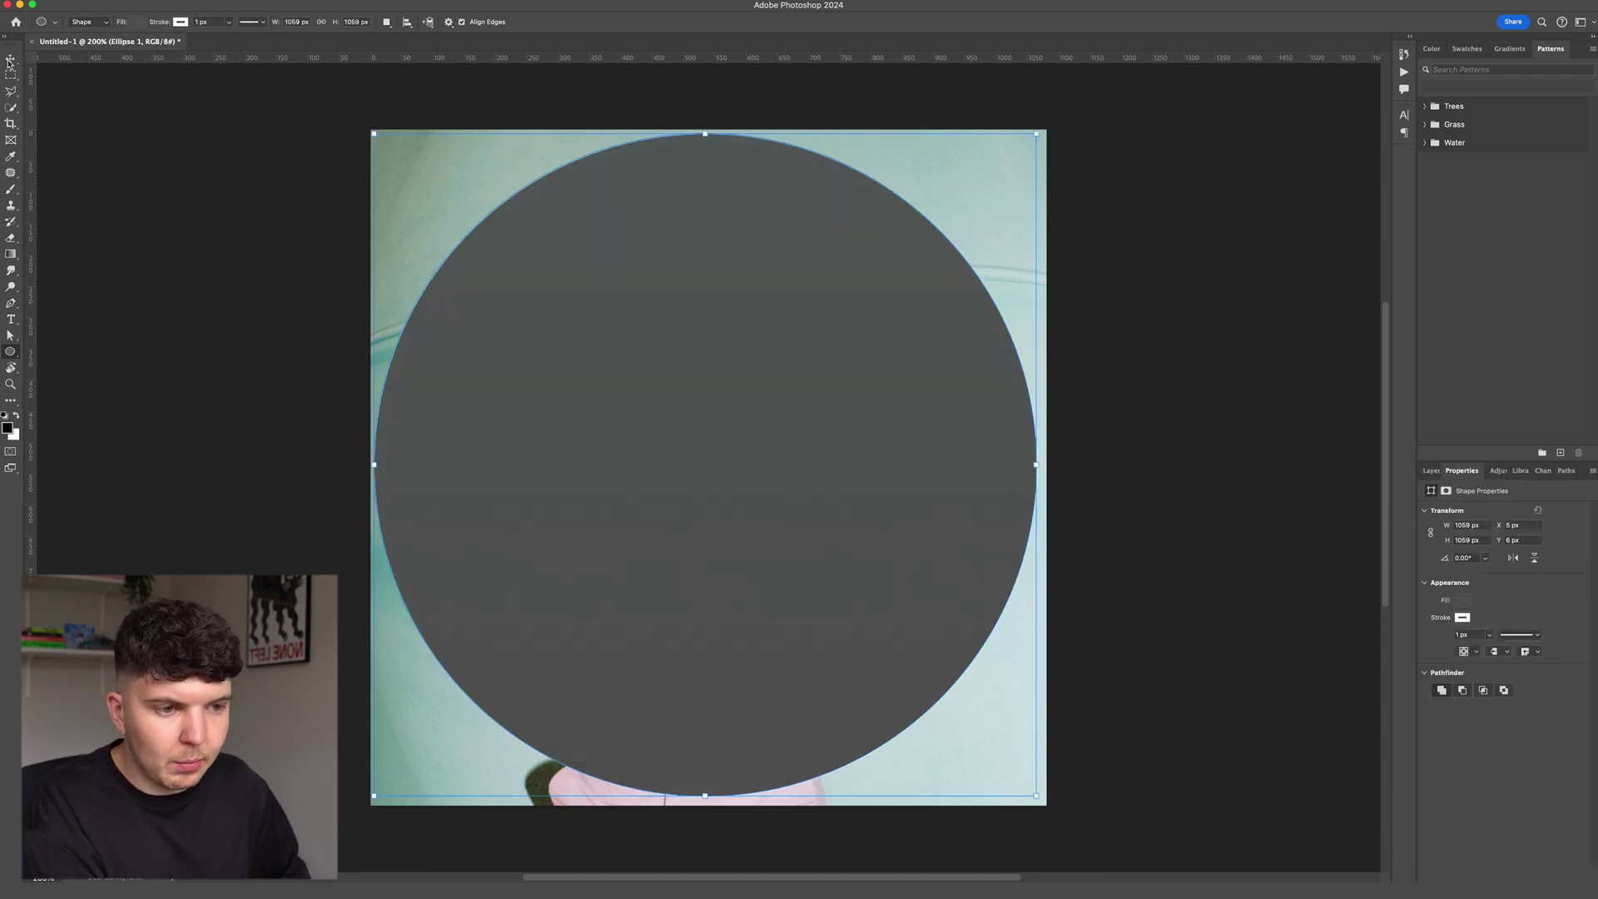
click(10, 60)
key(super+a)
click(183, 22)
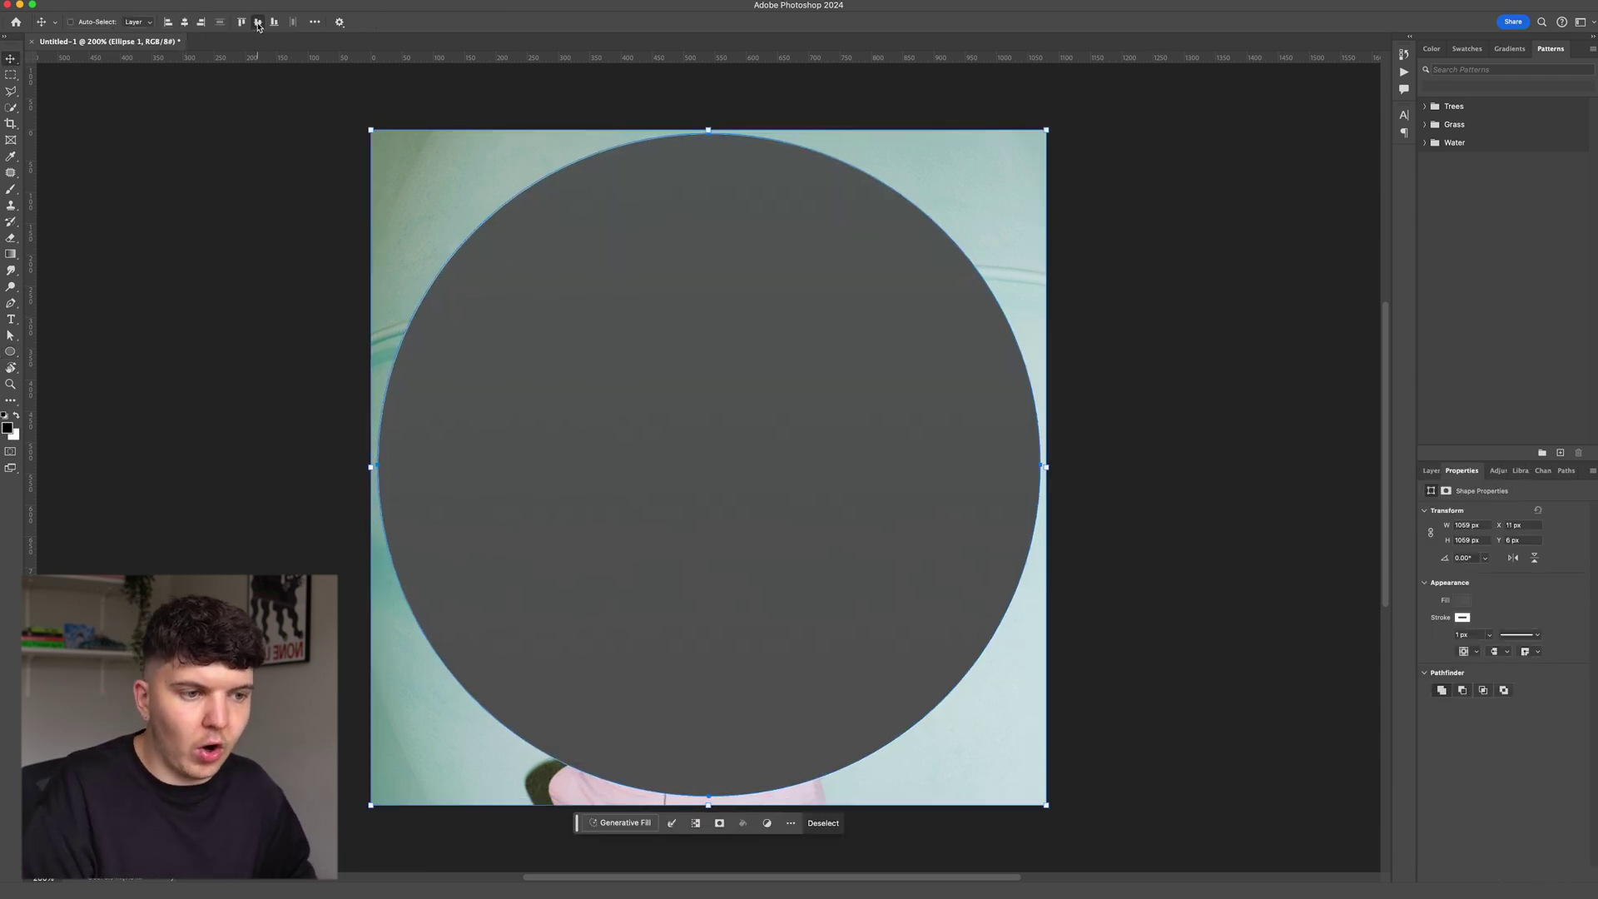
click(258, 21)
click(1433, 470)
click(1490, 728)
Step: Add a black Color Fill 1 layer and convert it into a smart object
click(1526, 875)
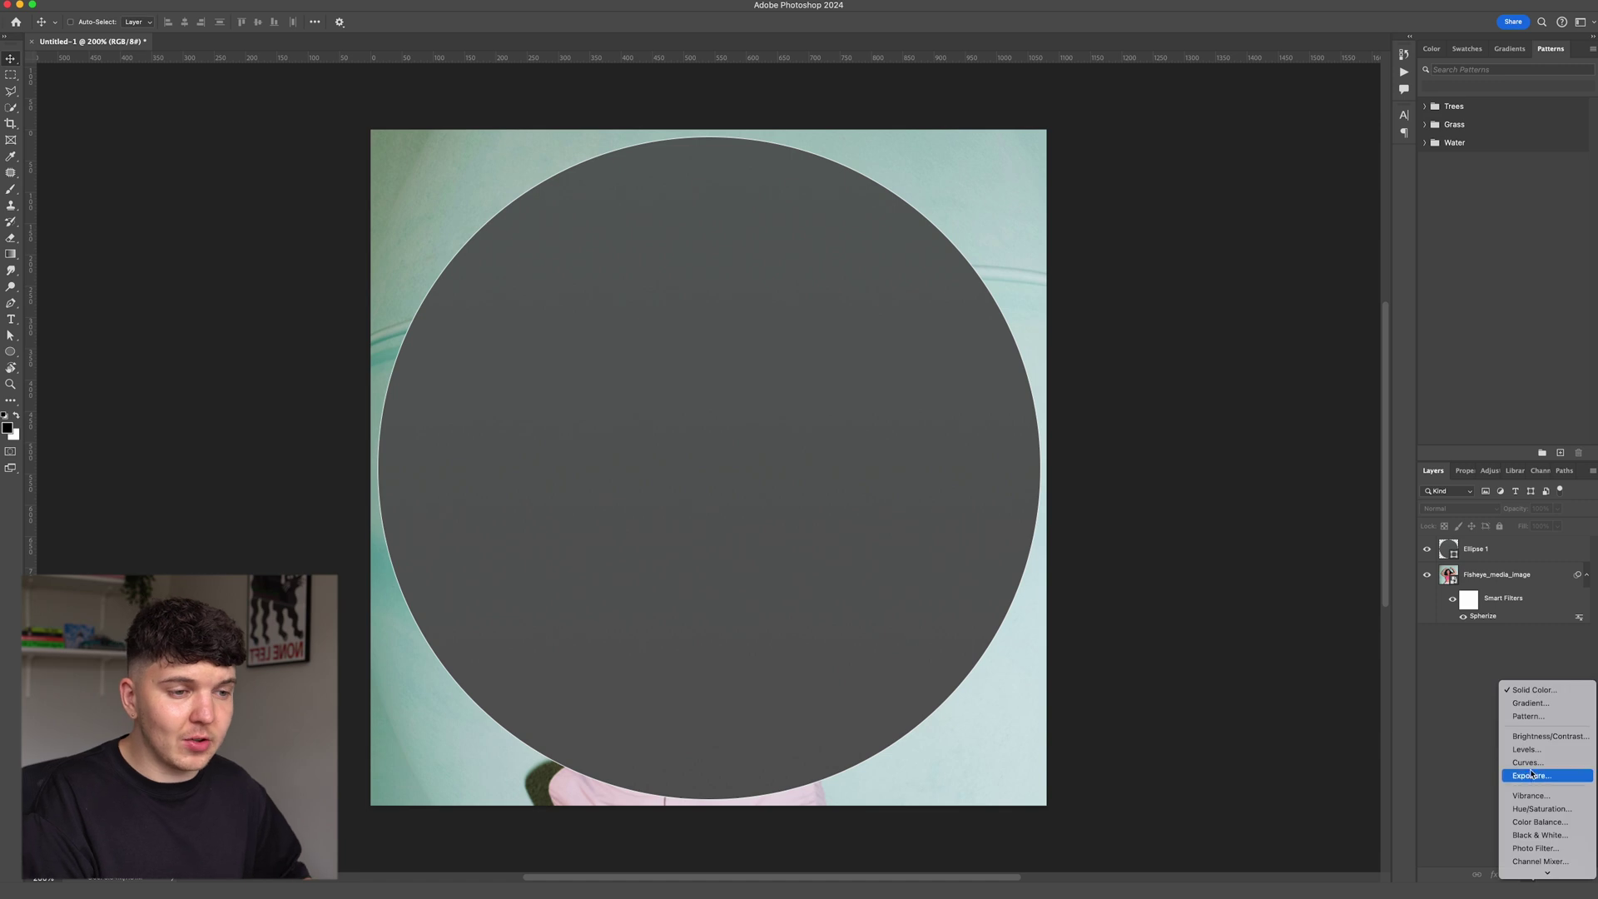
click(1539, 687)
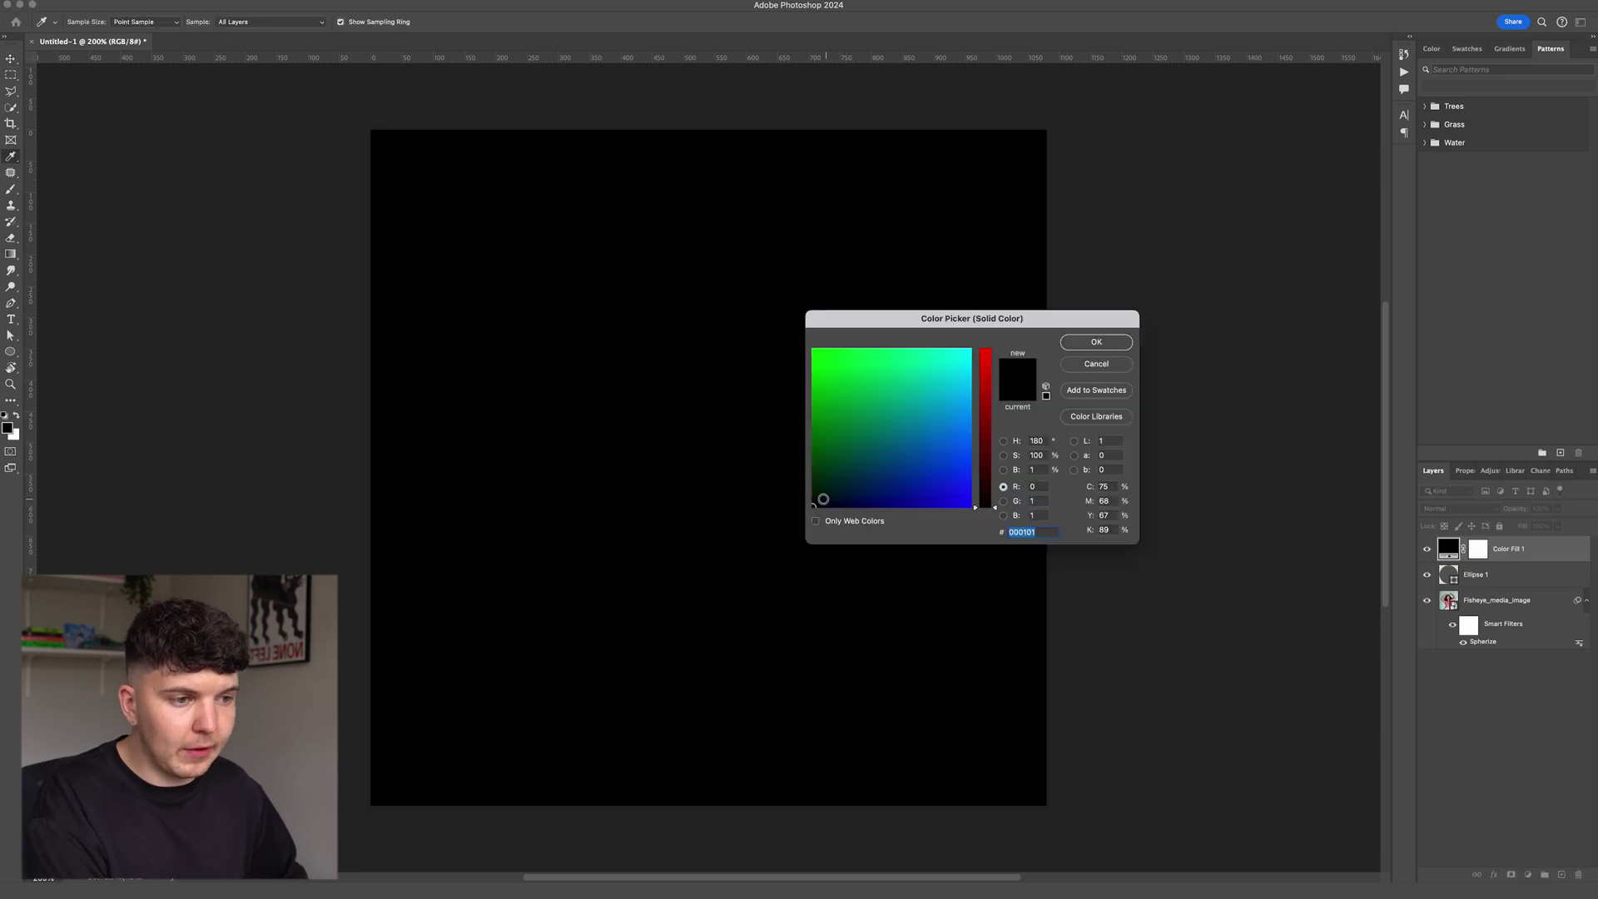
click(1097, 343)
right_click(1529, 551)
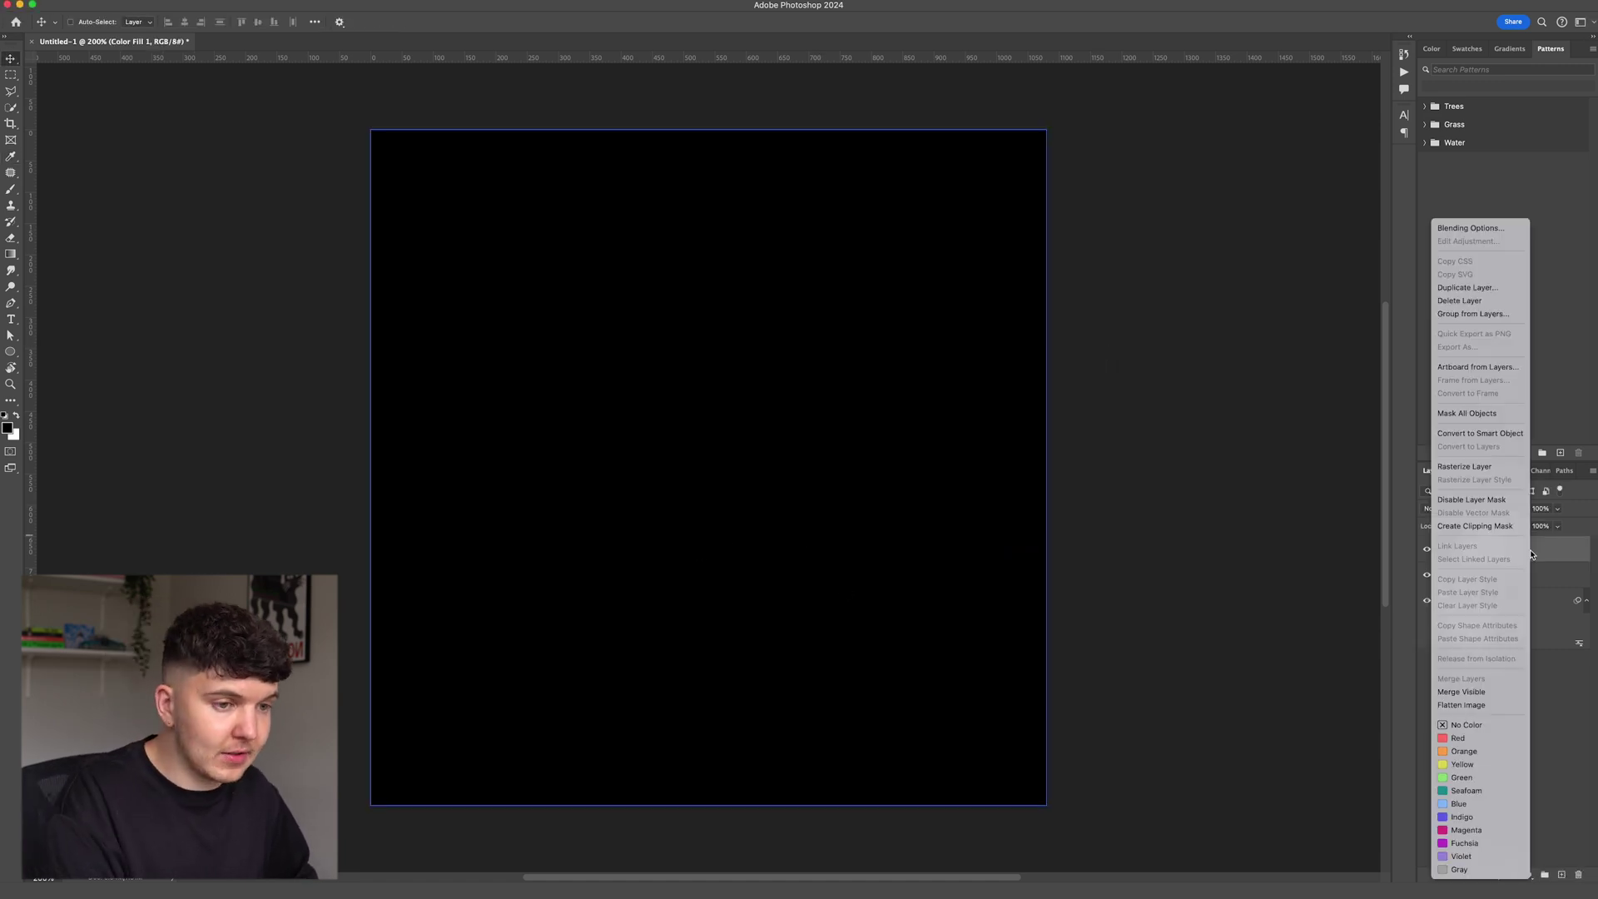
click(1489, 434)
Step: Mask the black fill with the circle selection, invert the mask, and delete Ellipse 1
super+click(1448, 575)
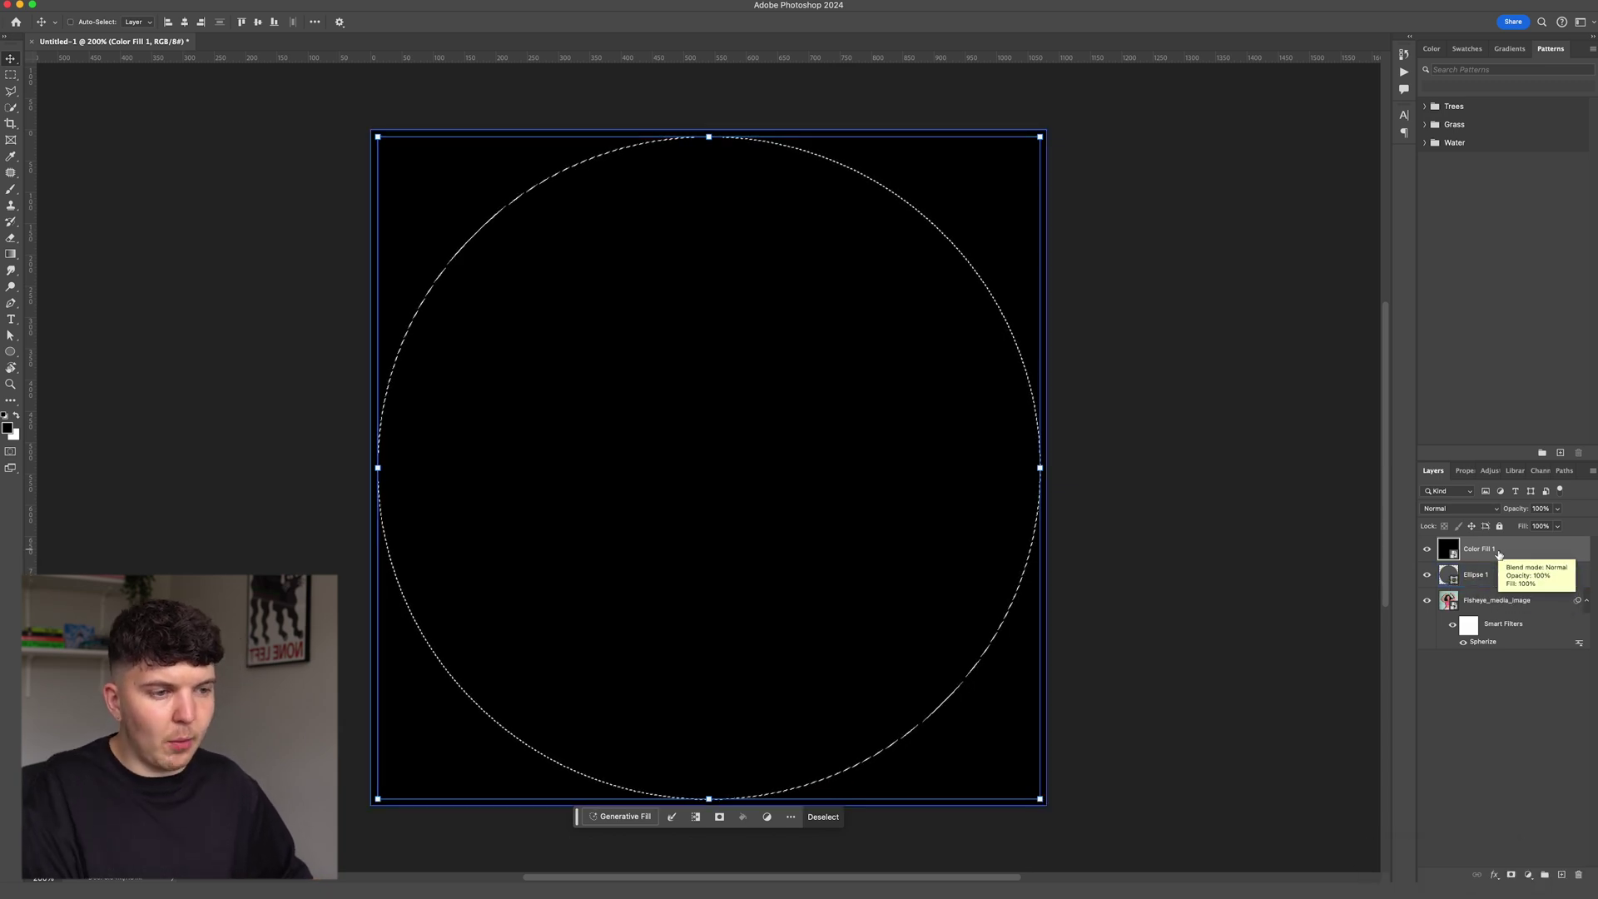
click(1511, 875)
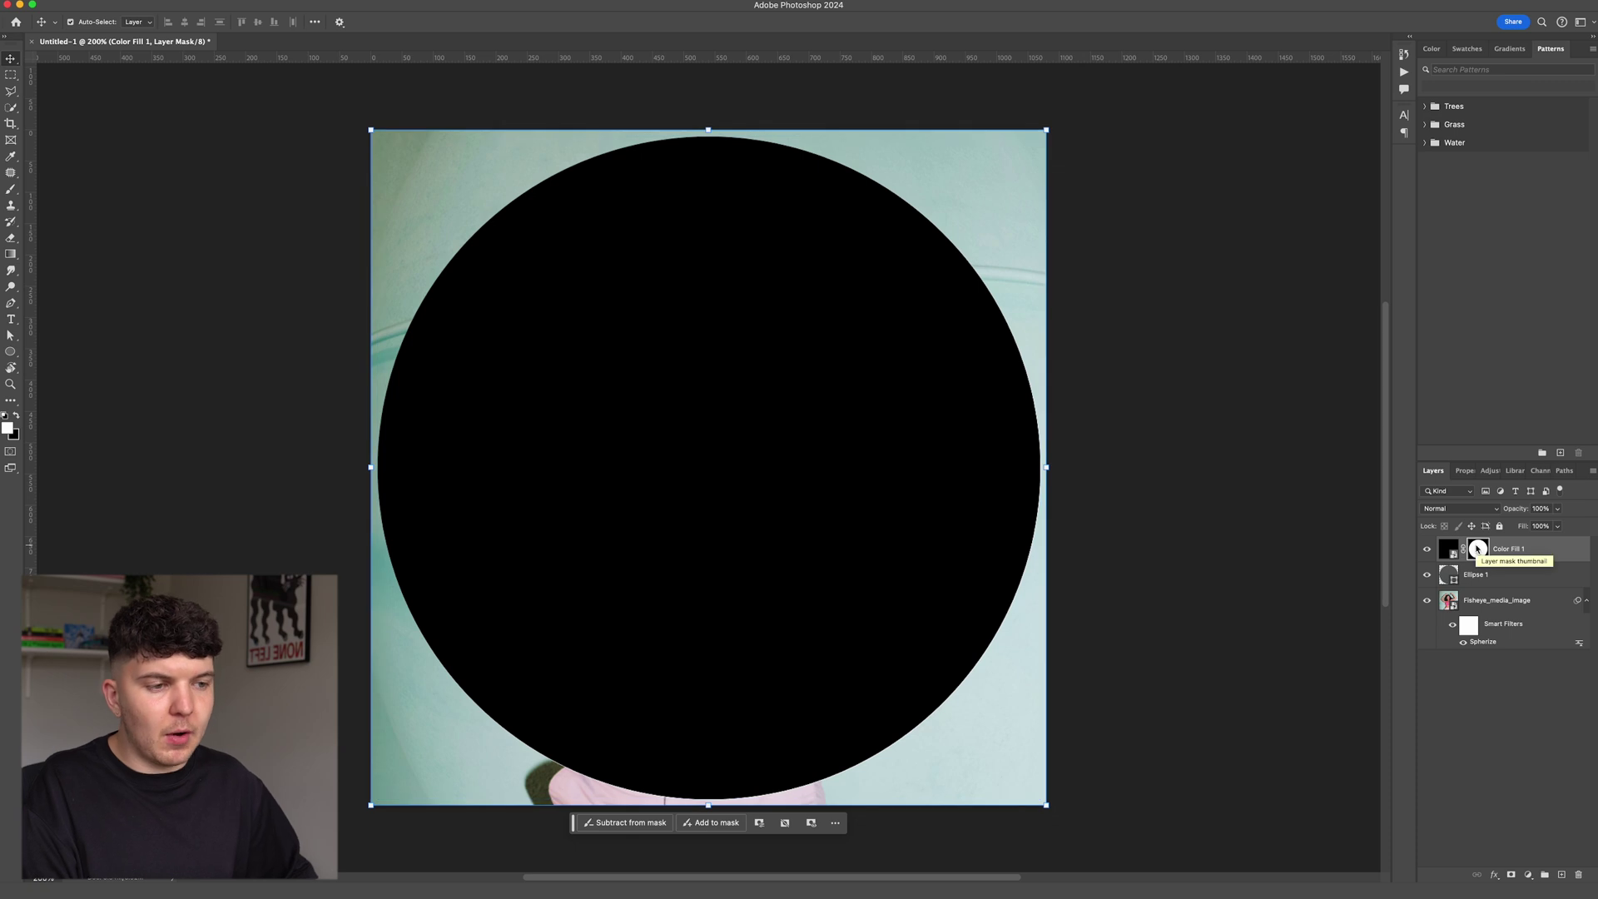
key(super+i)
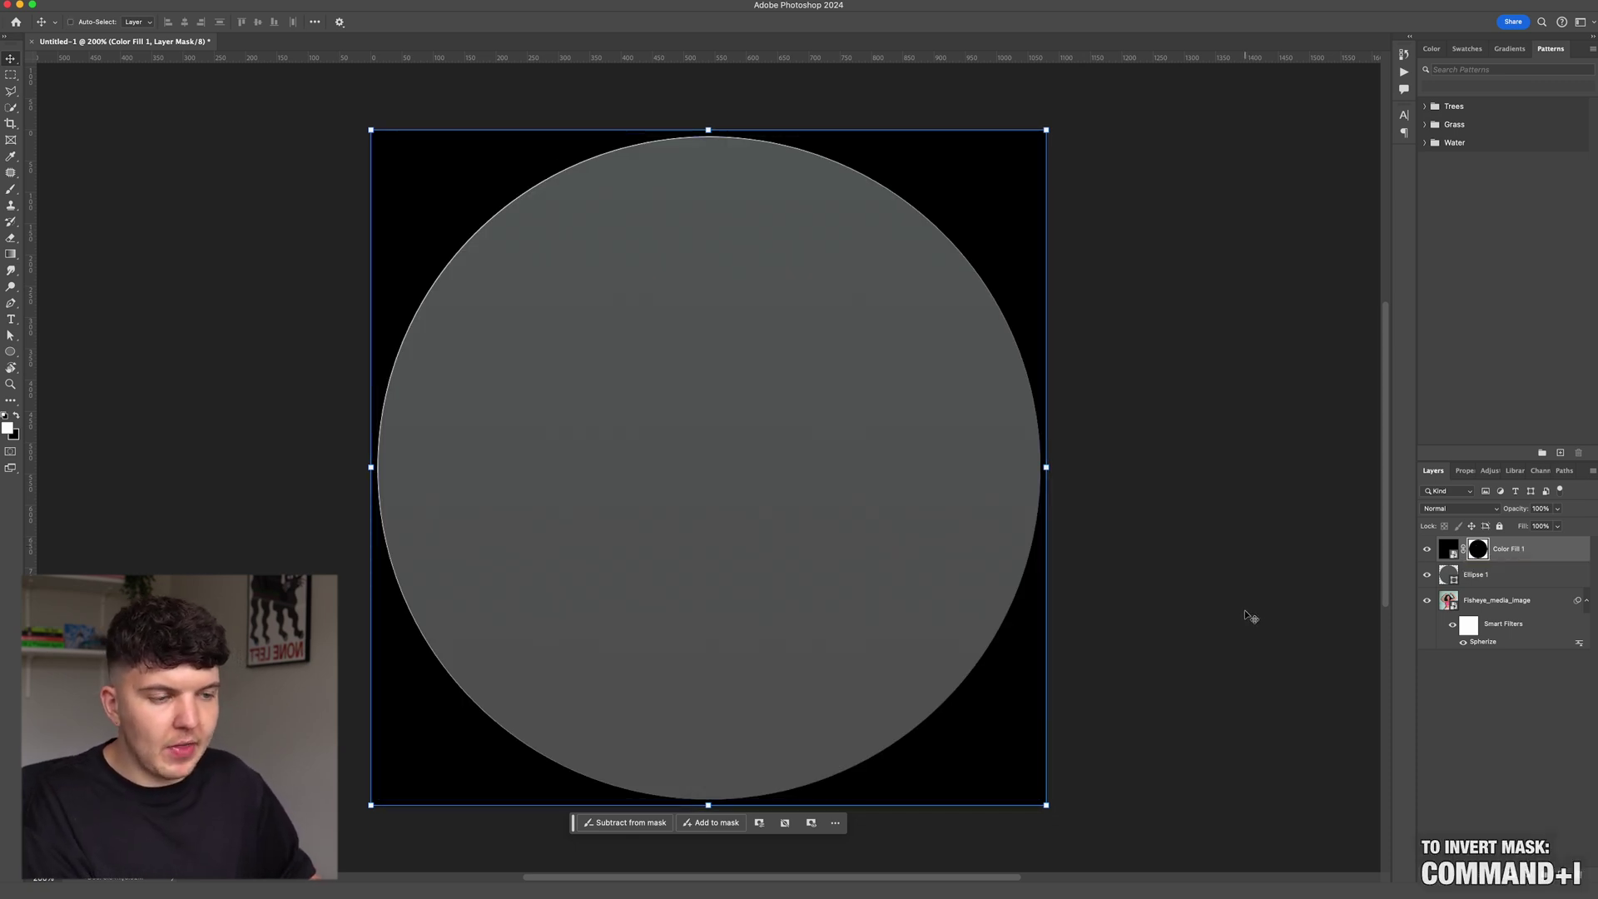
click(1497, 576)
key(Delete)
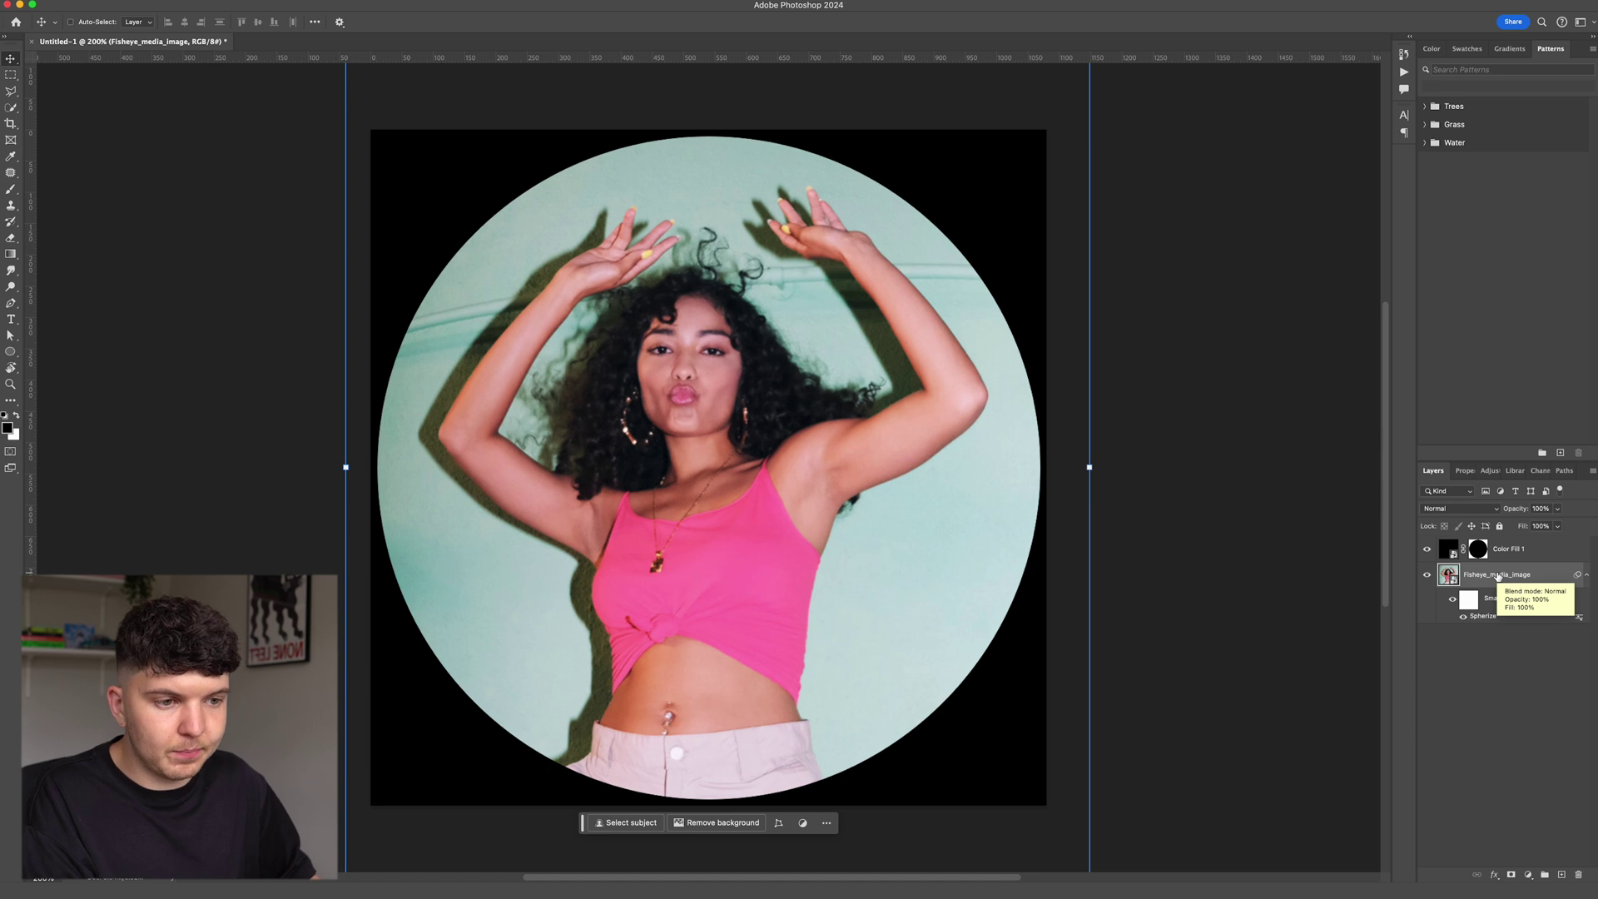
click(1479, 691)
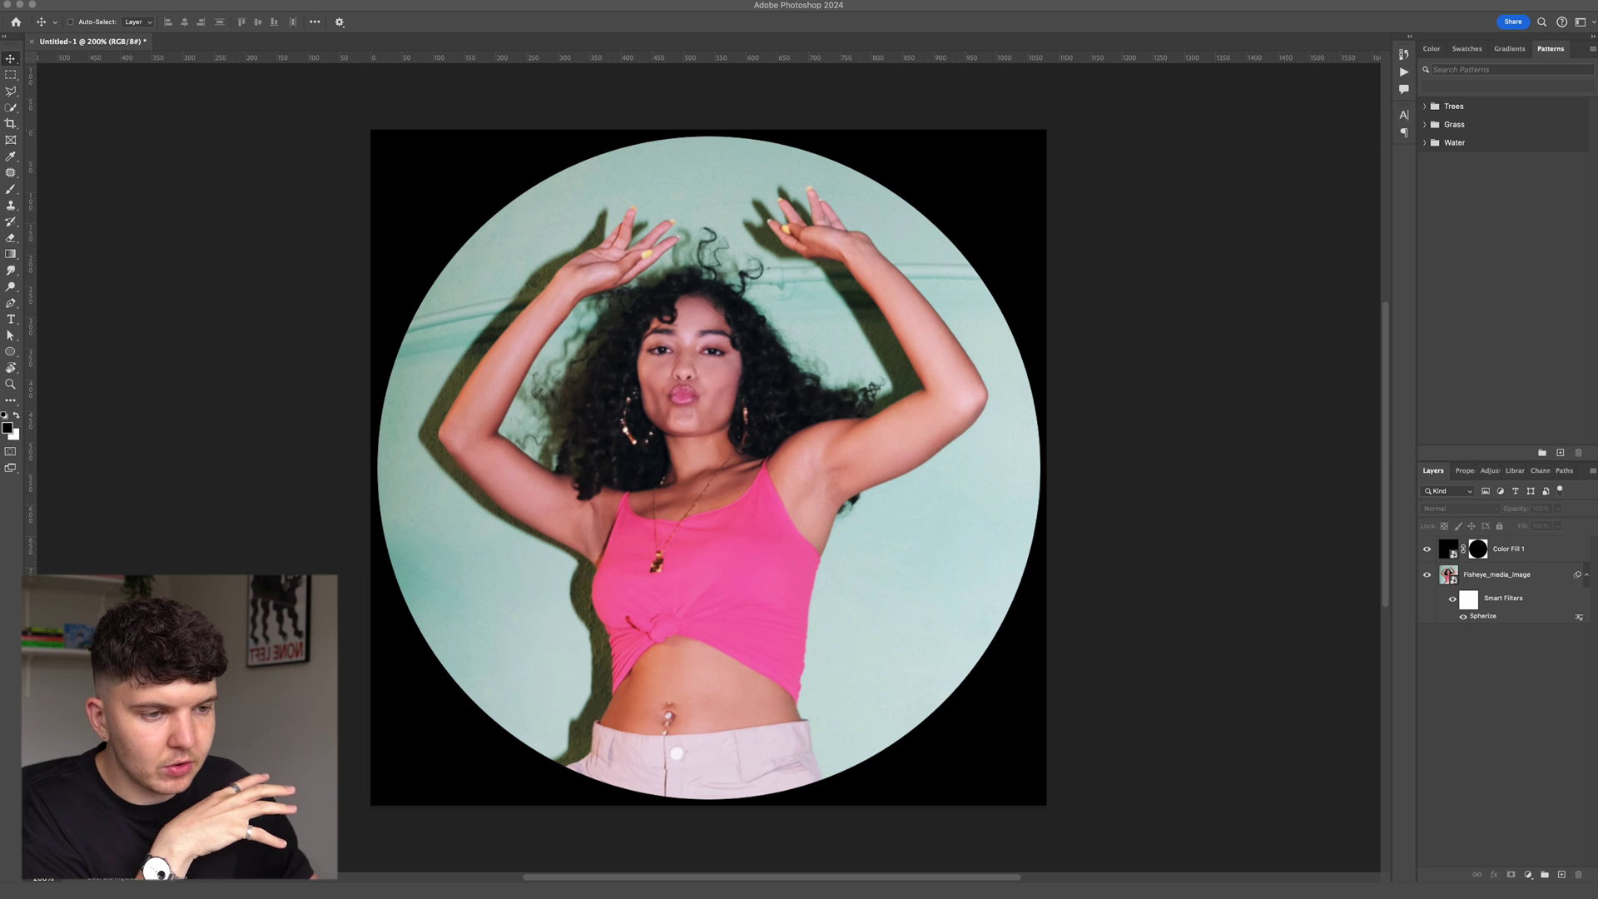
click(1464, 554)
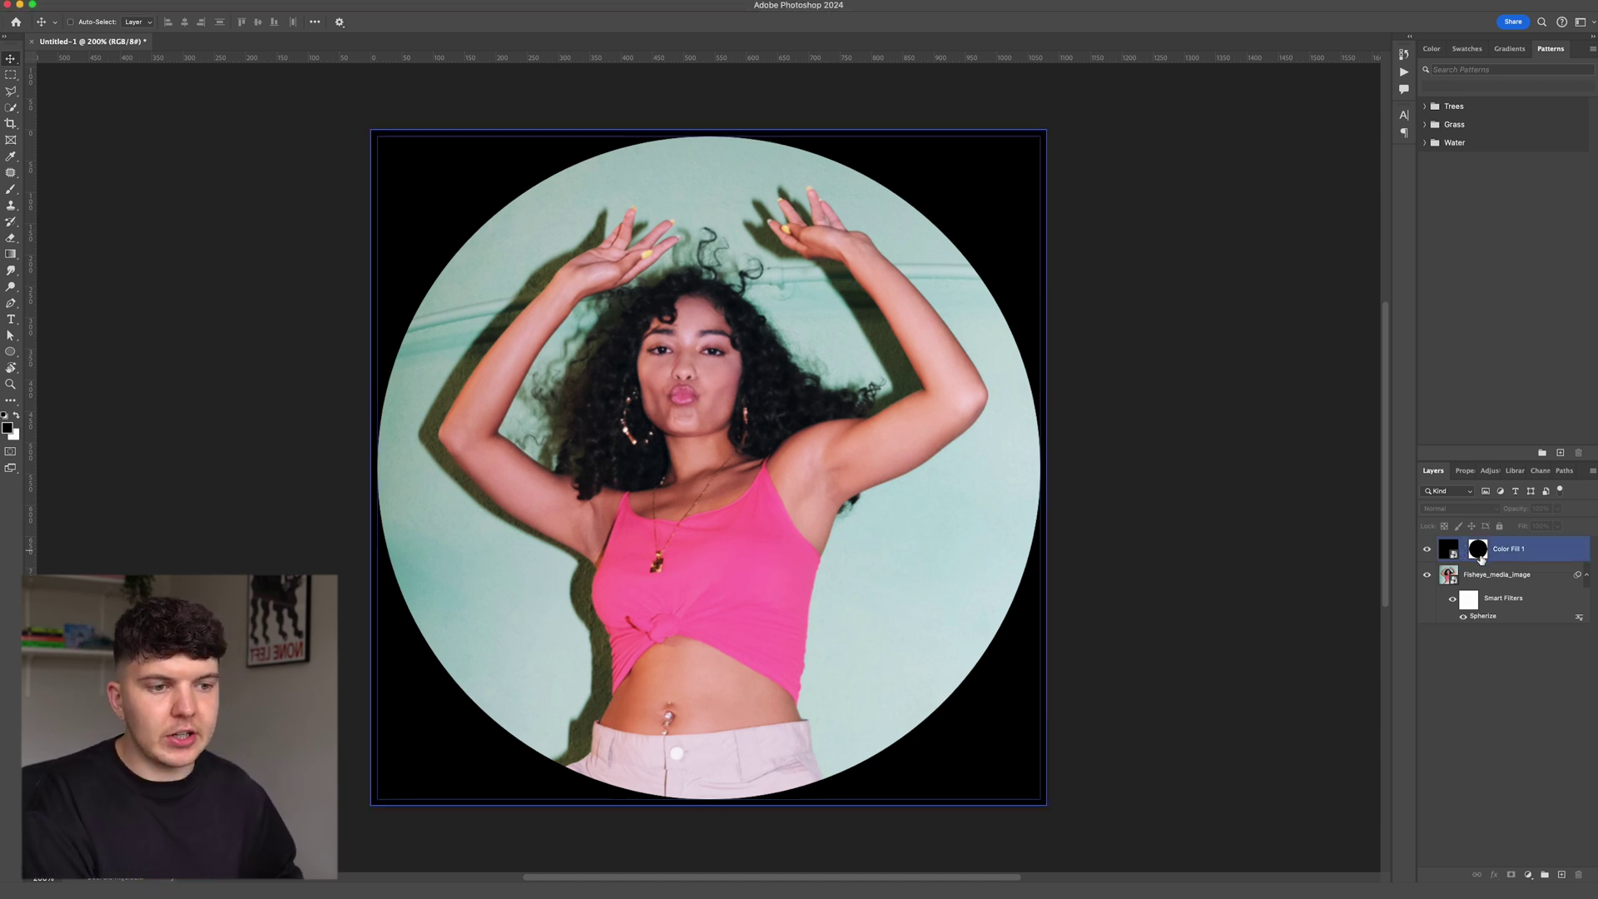
click(1478, 551)
key(ctrl+t)
drag(1046, 804, 982, 747)
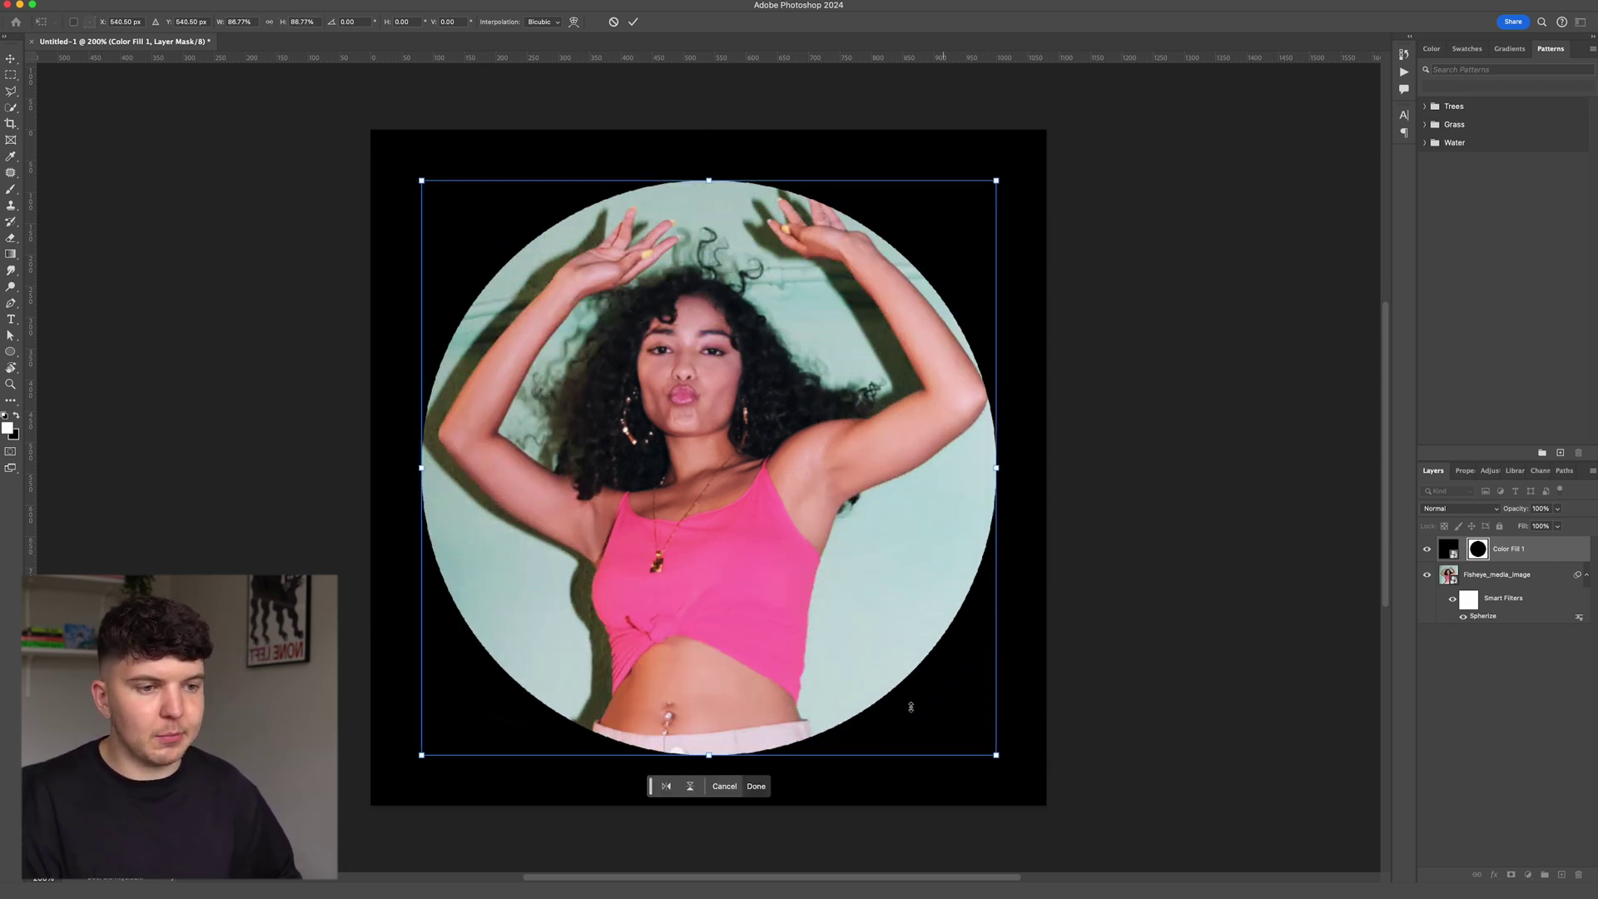
drag(910, 706, 933, 665)
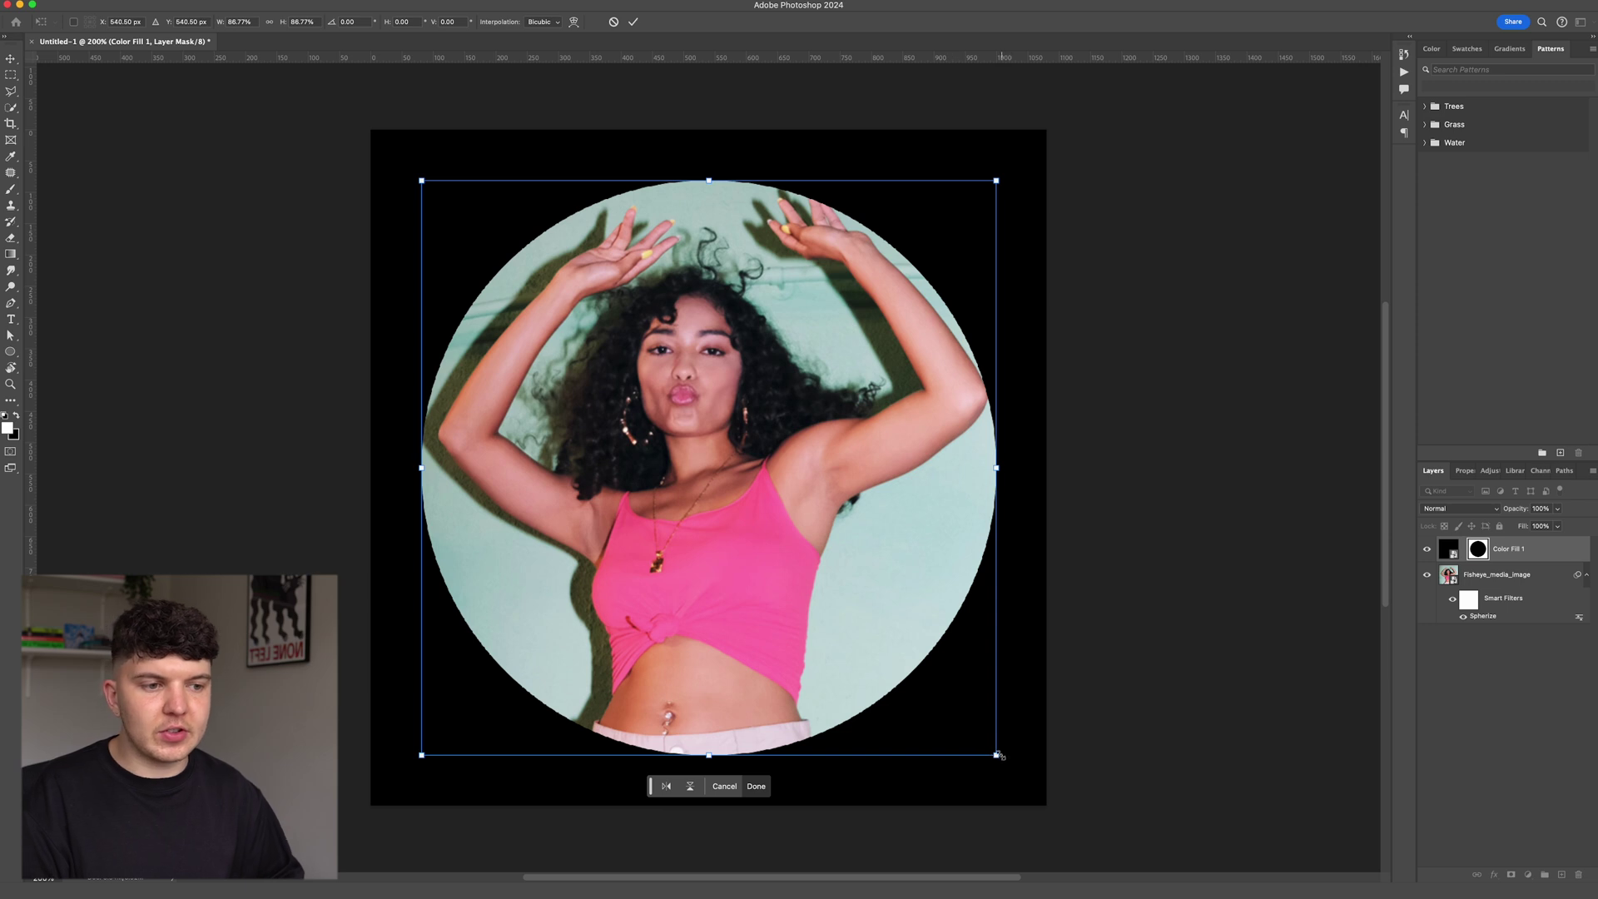
drag(997, 755, 1032, 792)
click(614, 22)
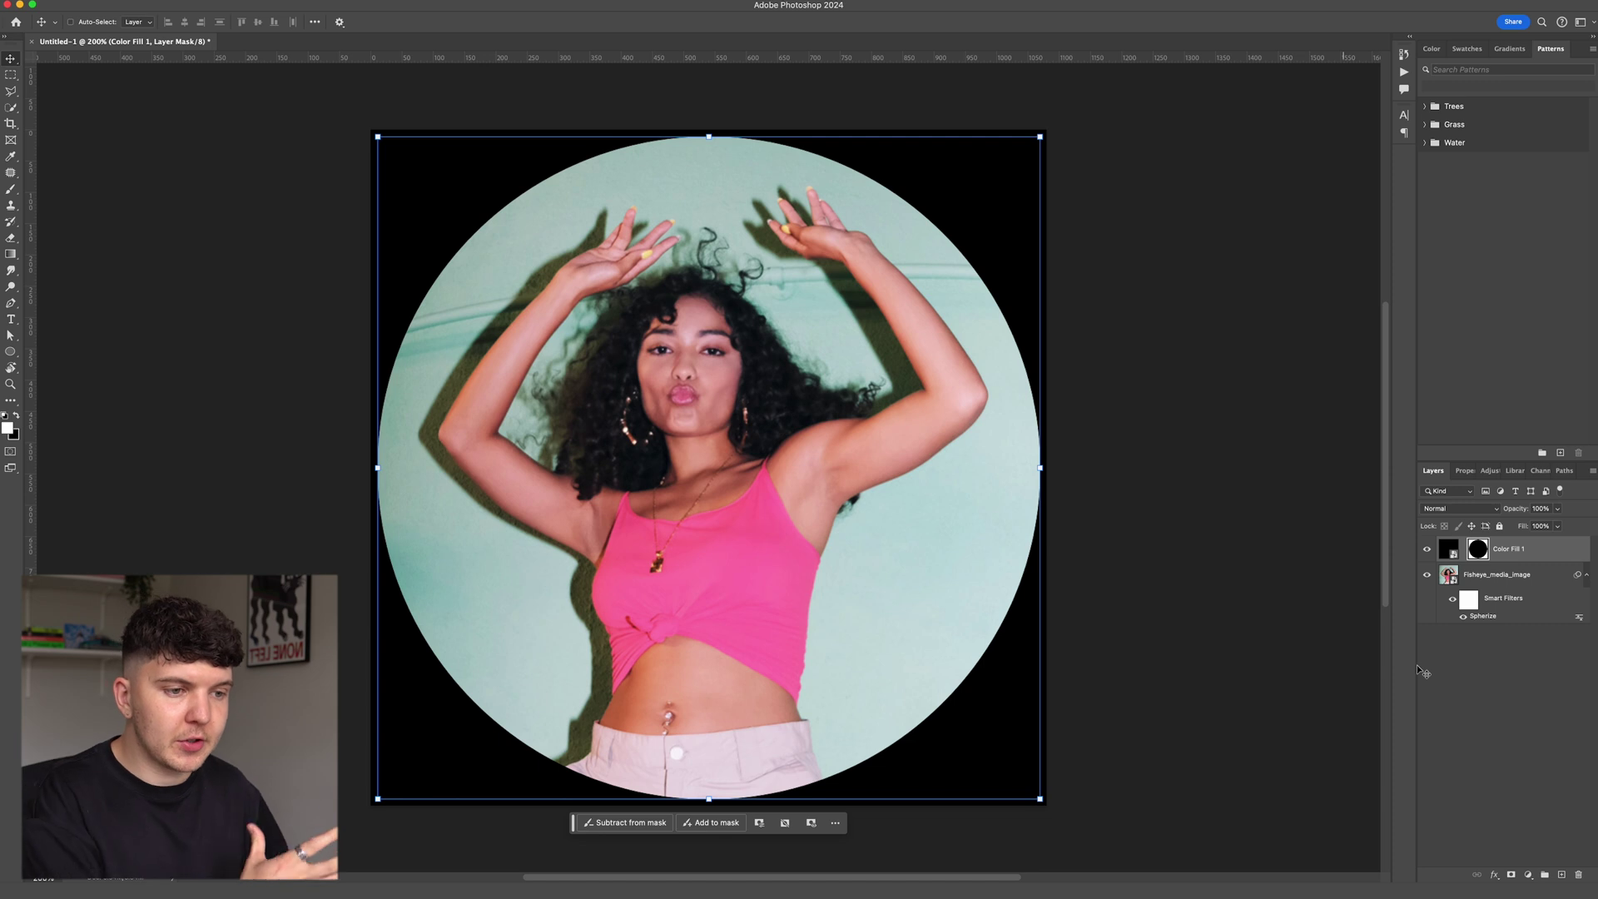
click(1545, 553)
Step: Enable an Outer Glow on Color Fill 1 using the blue colour 007bc2
right_click(1546, 554)
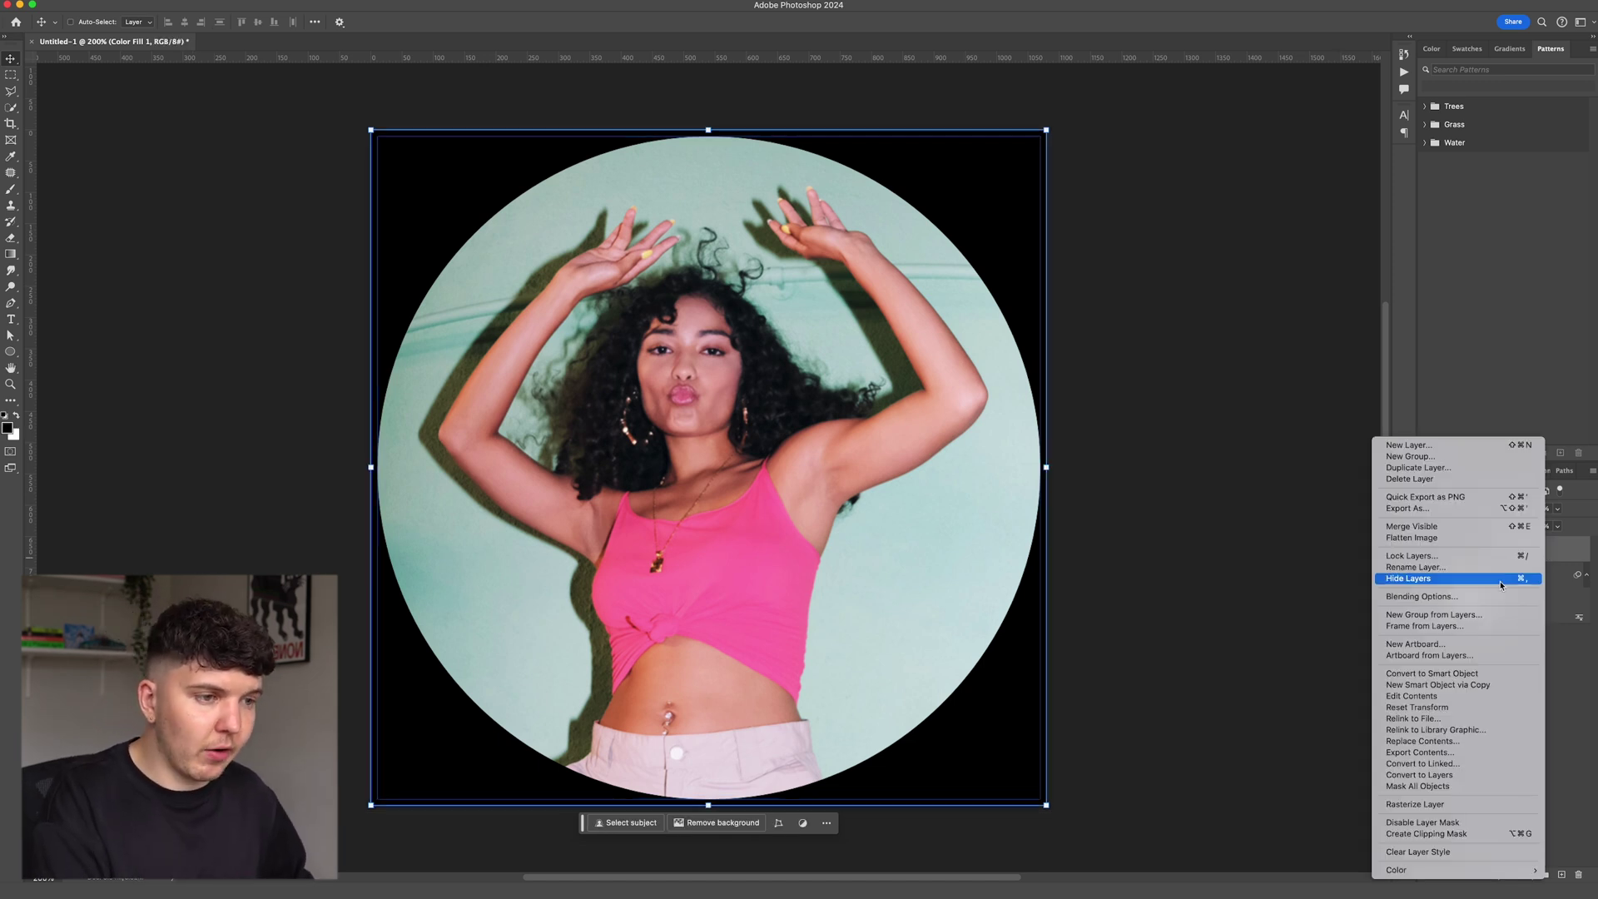
click(1446, 598)
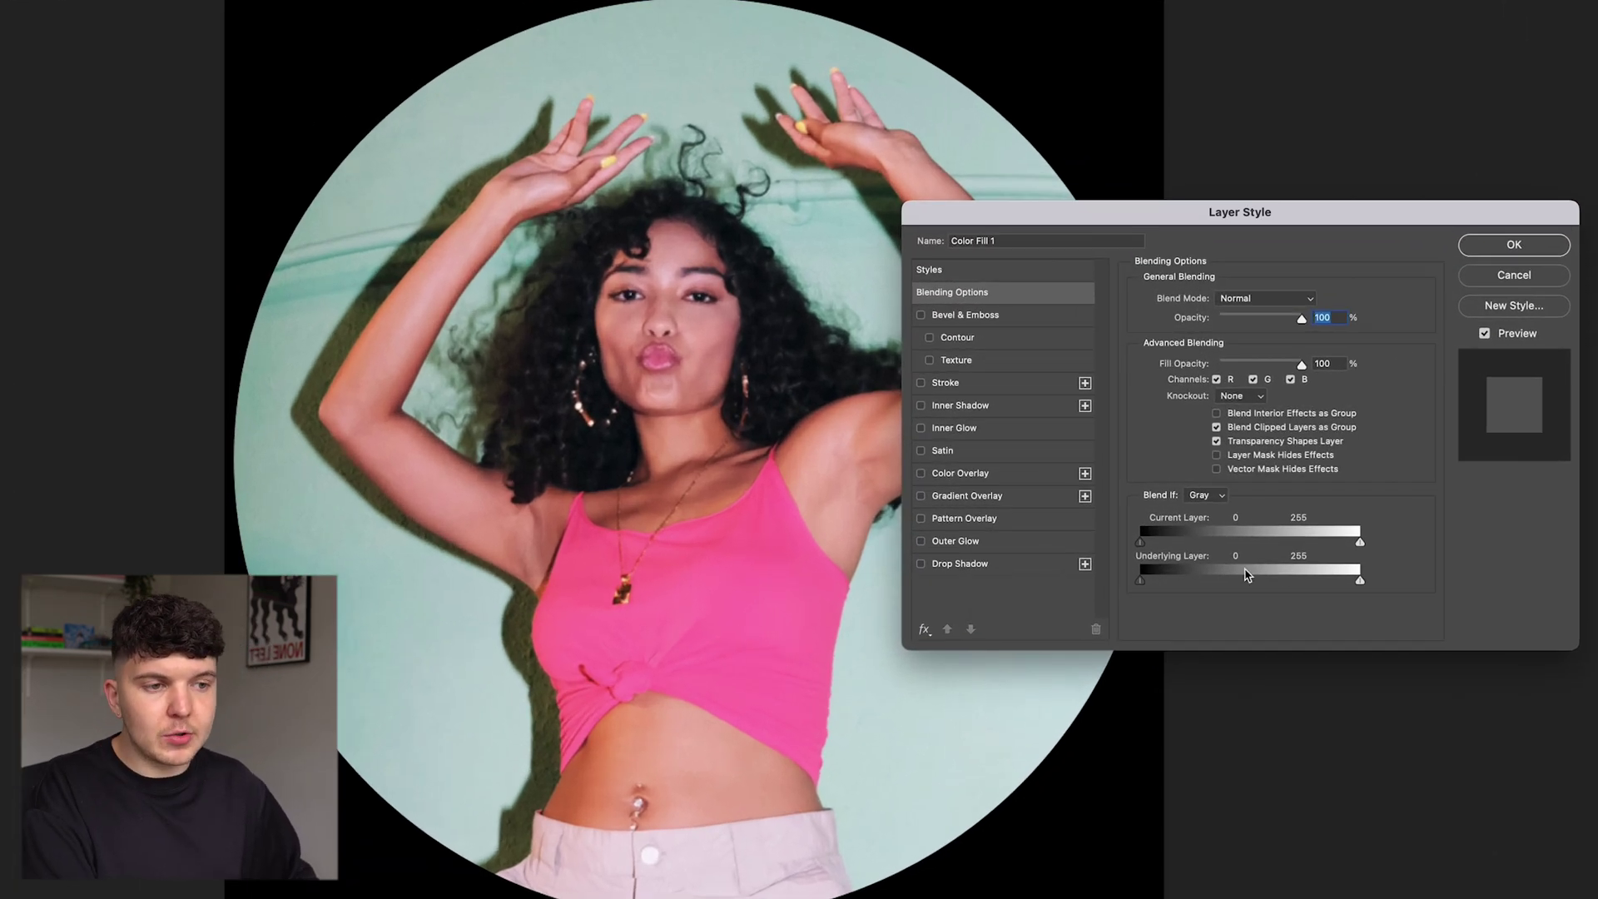
click(920, 541)
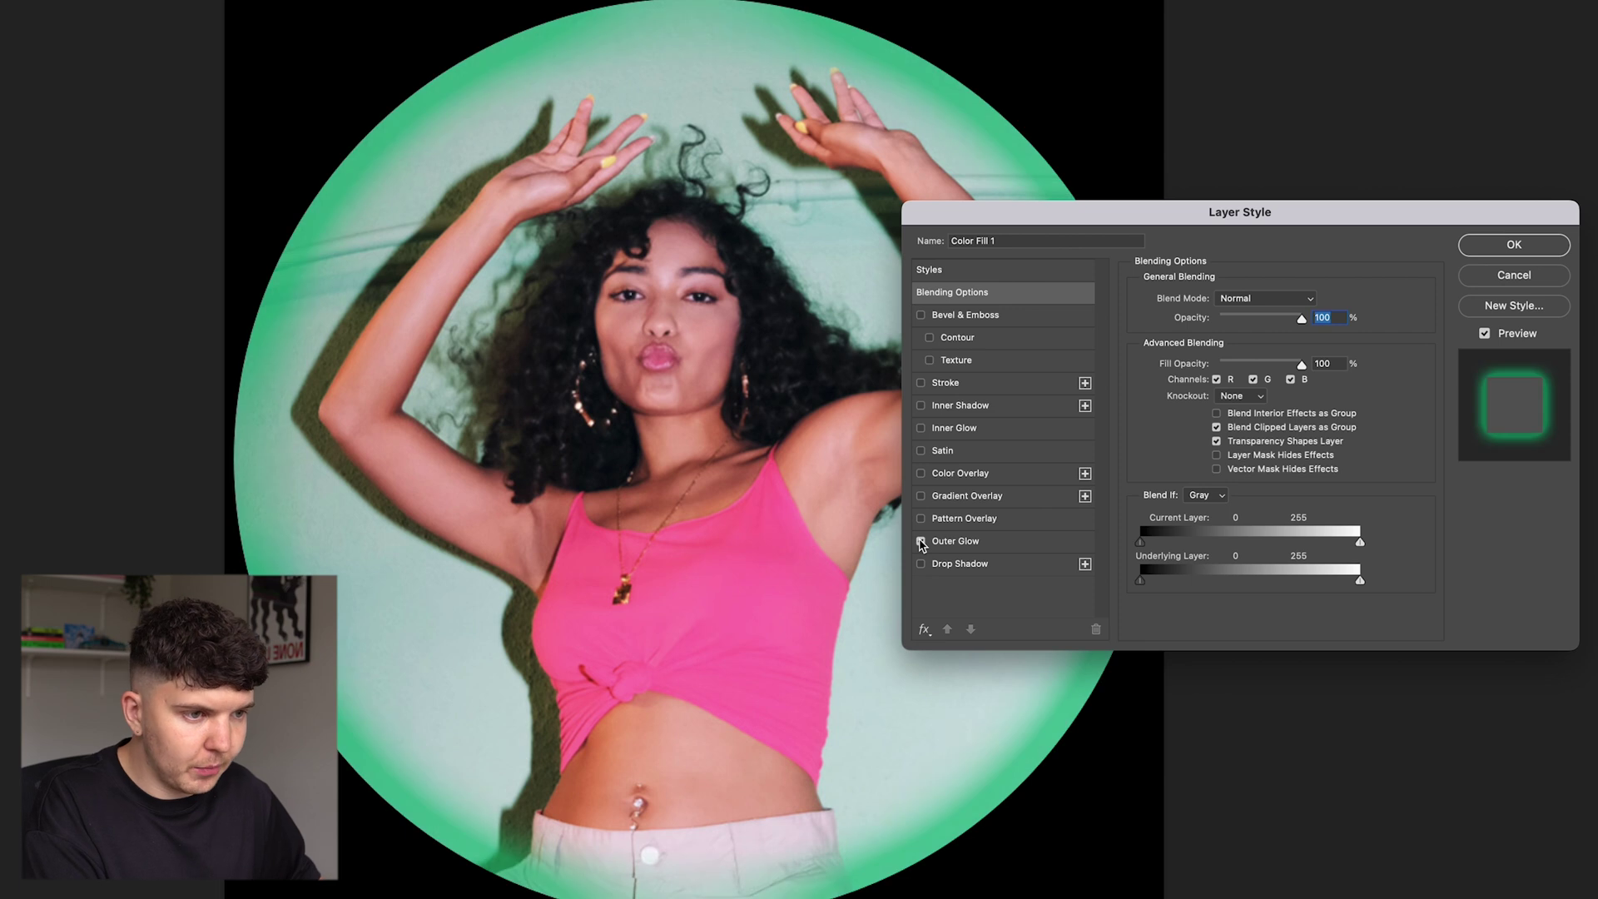
click(965, 541)
click(1180, 368)
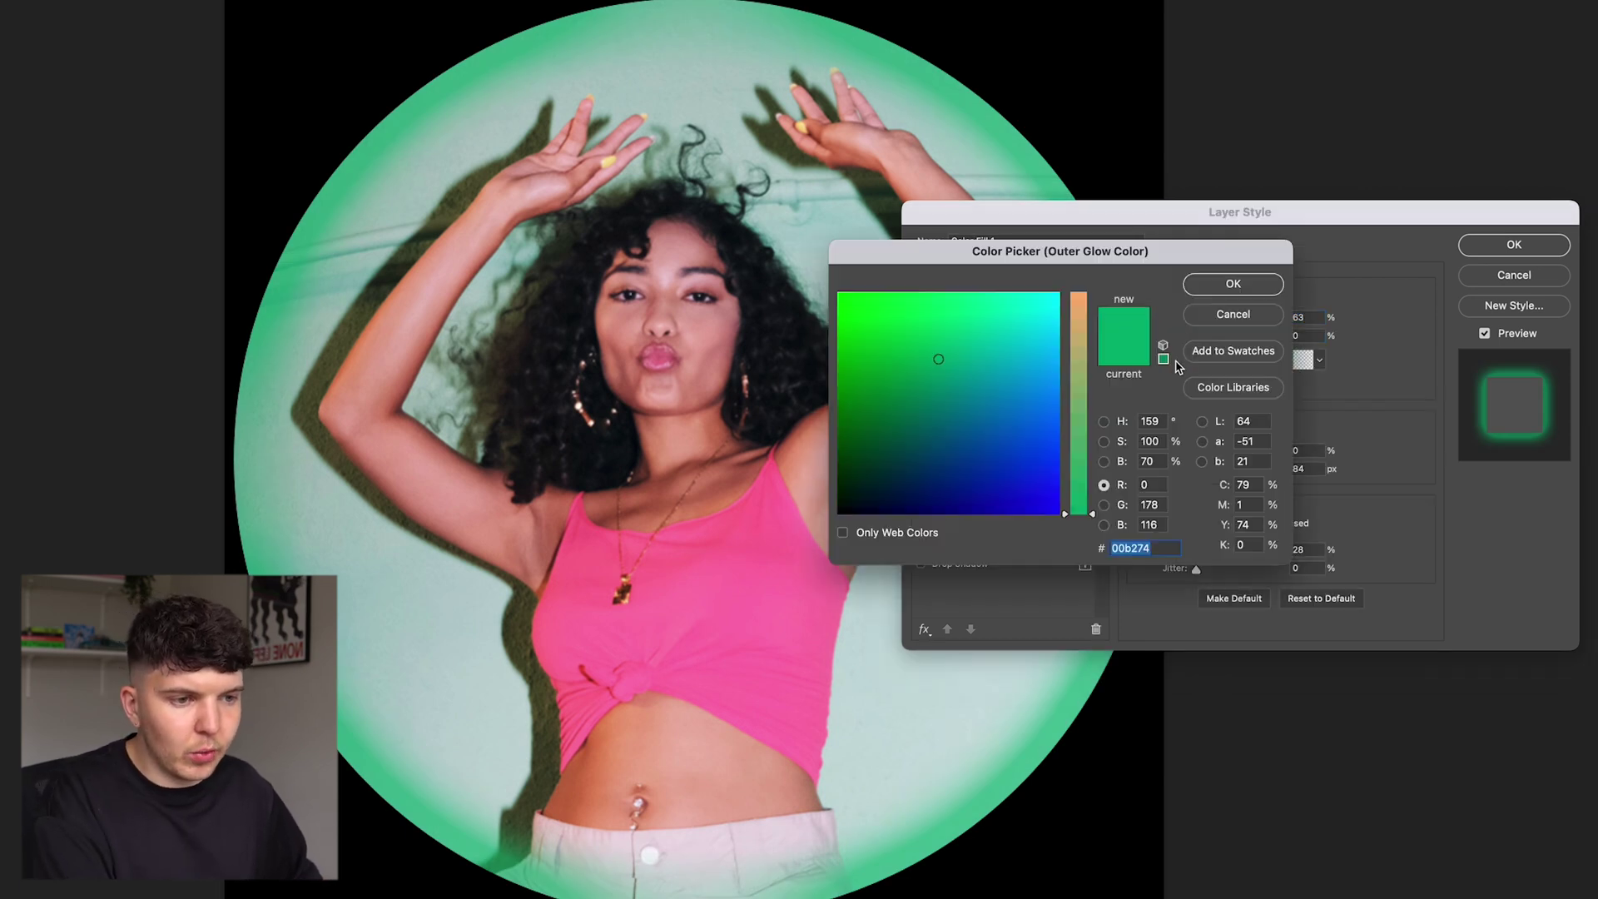
click(978, 418)
drag(978, 418, 1006, 407)
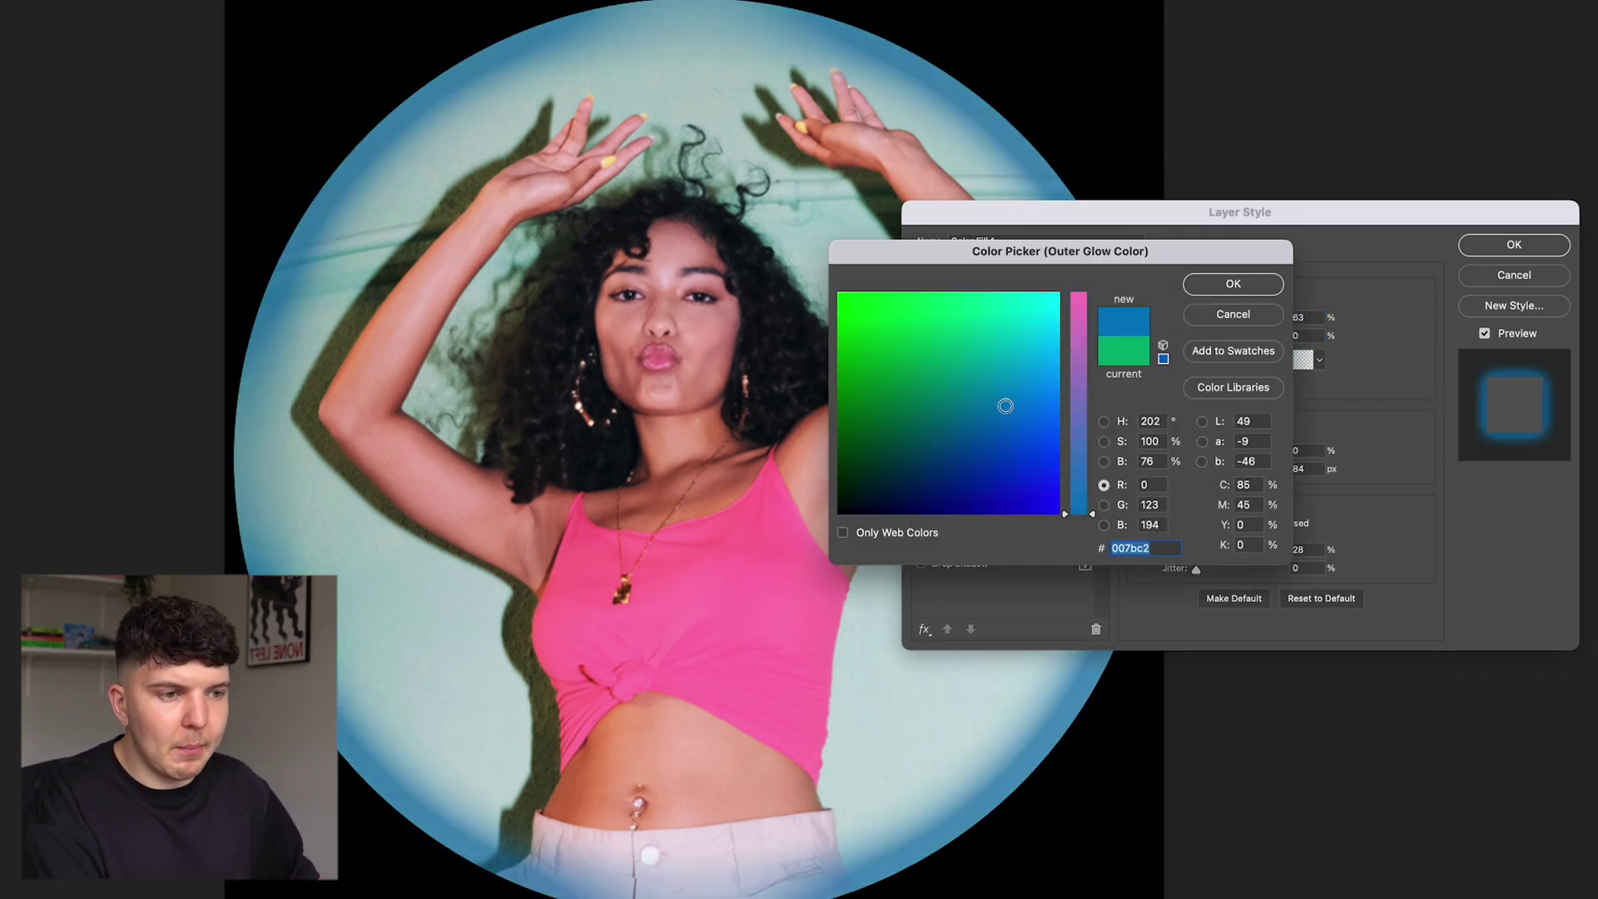
click(1230, 286)
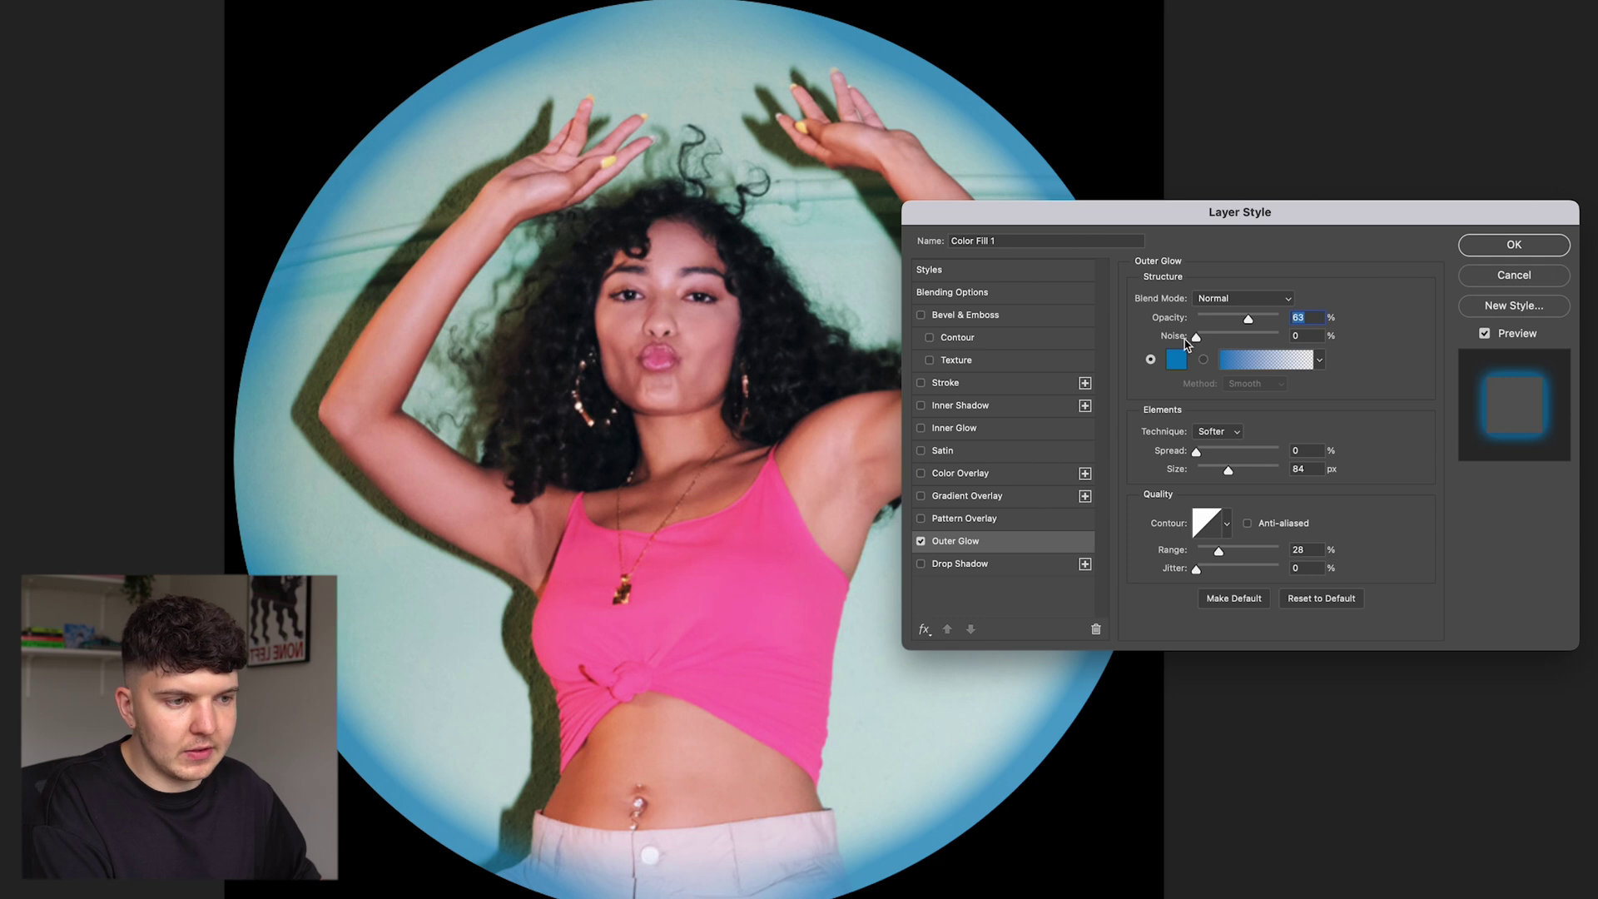
Step: Set the glow to 31% opacity, 32 px size and 37% range, keeping Normal blend mode
text(20)
key(Tab)
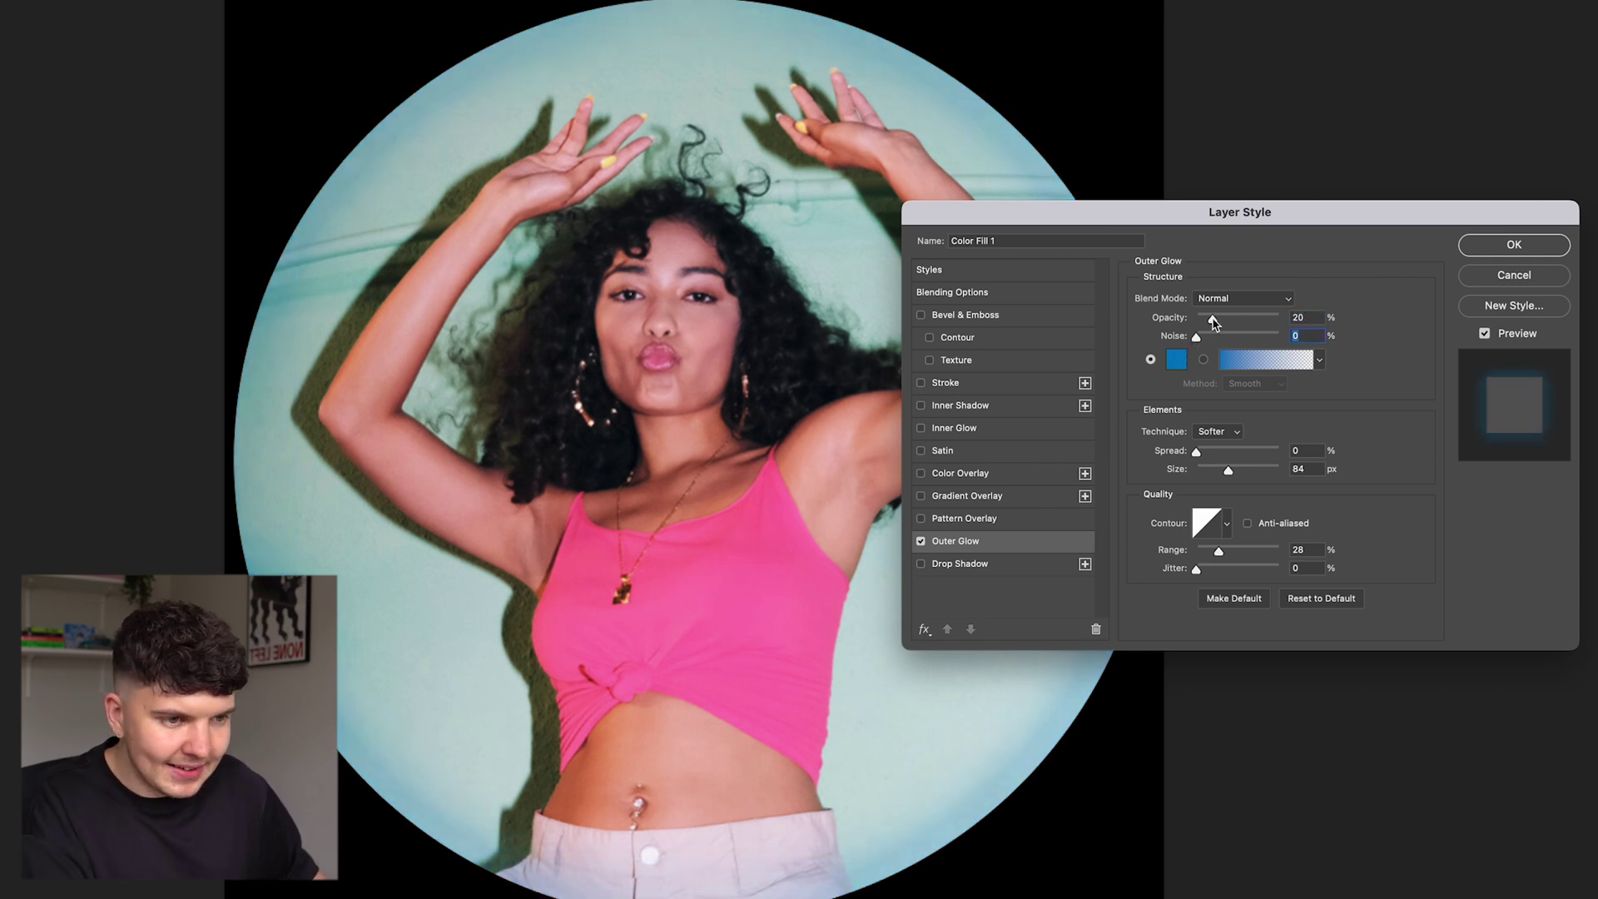
drag(1213, 323, 1222, 321)
drag(1228, 470, 1211, 471)
drag(1218, 551, 1229, 557)
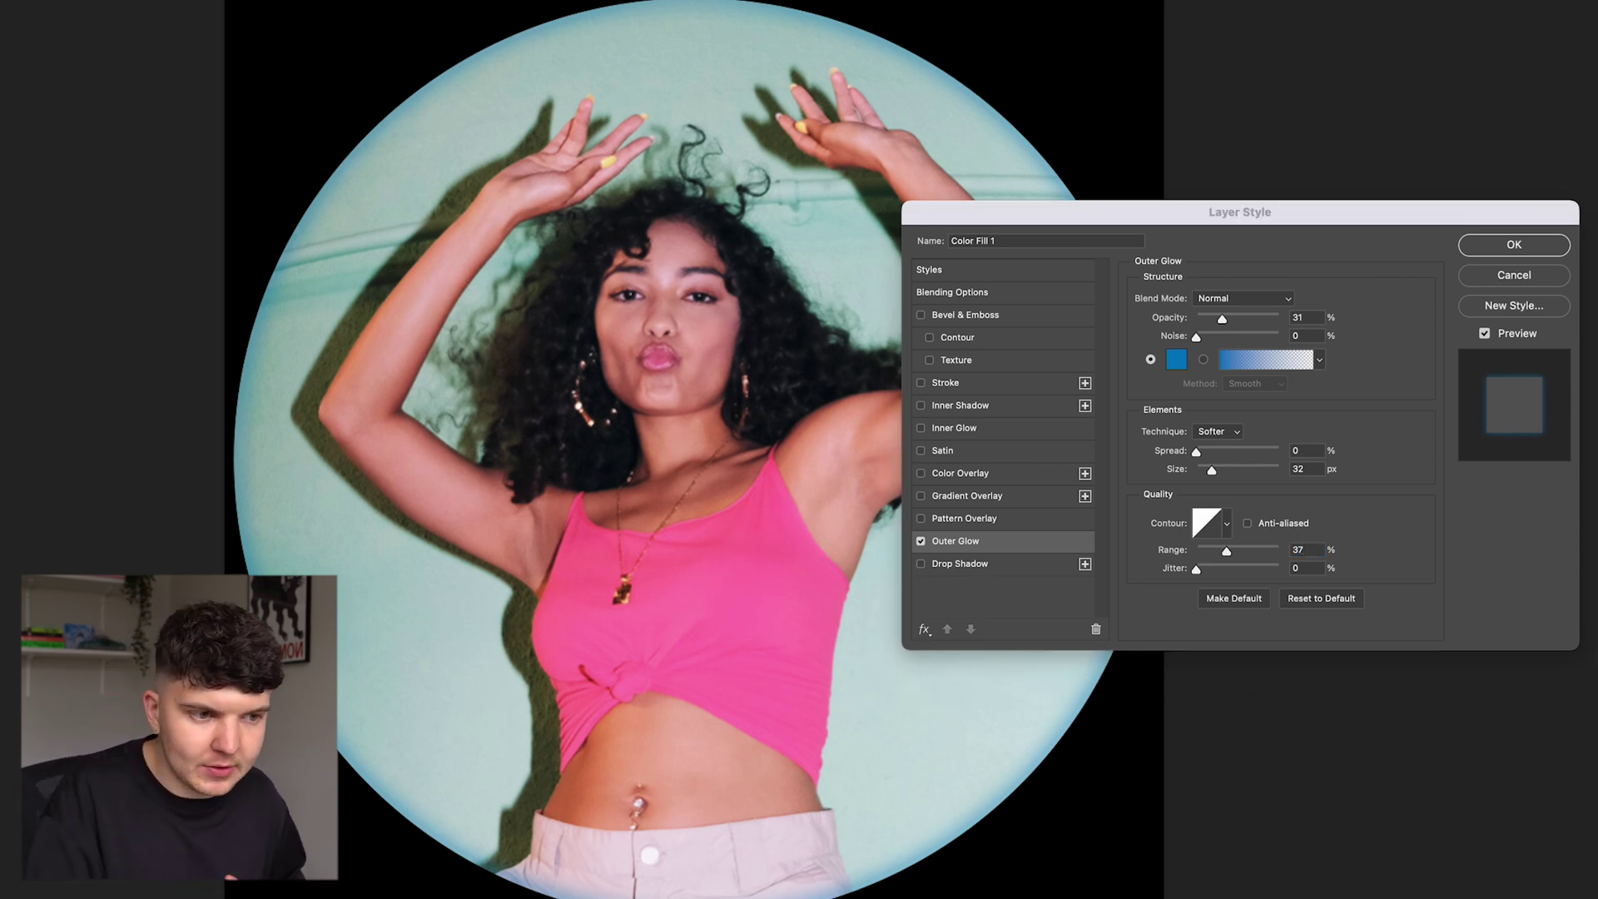
click(1323, 275)
click(1265, 297)
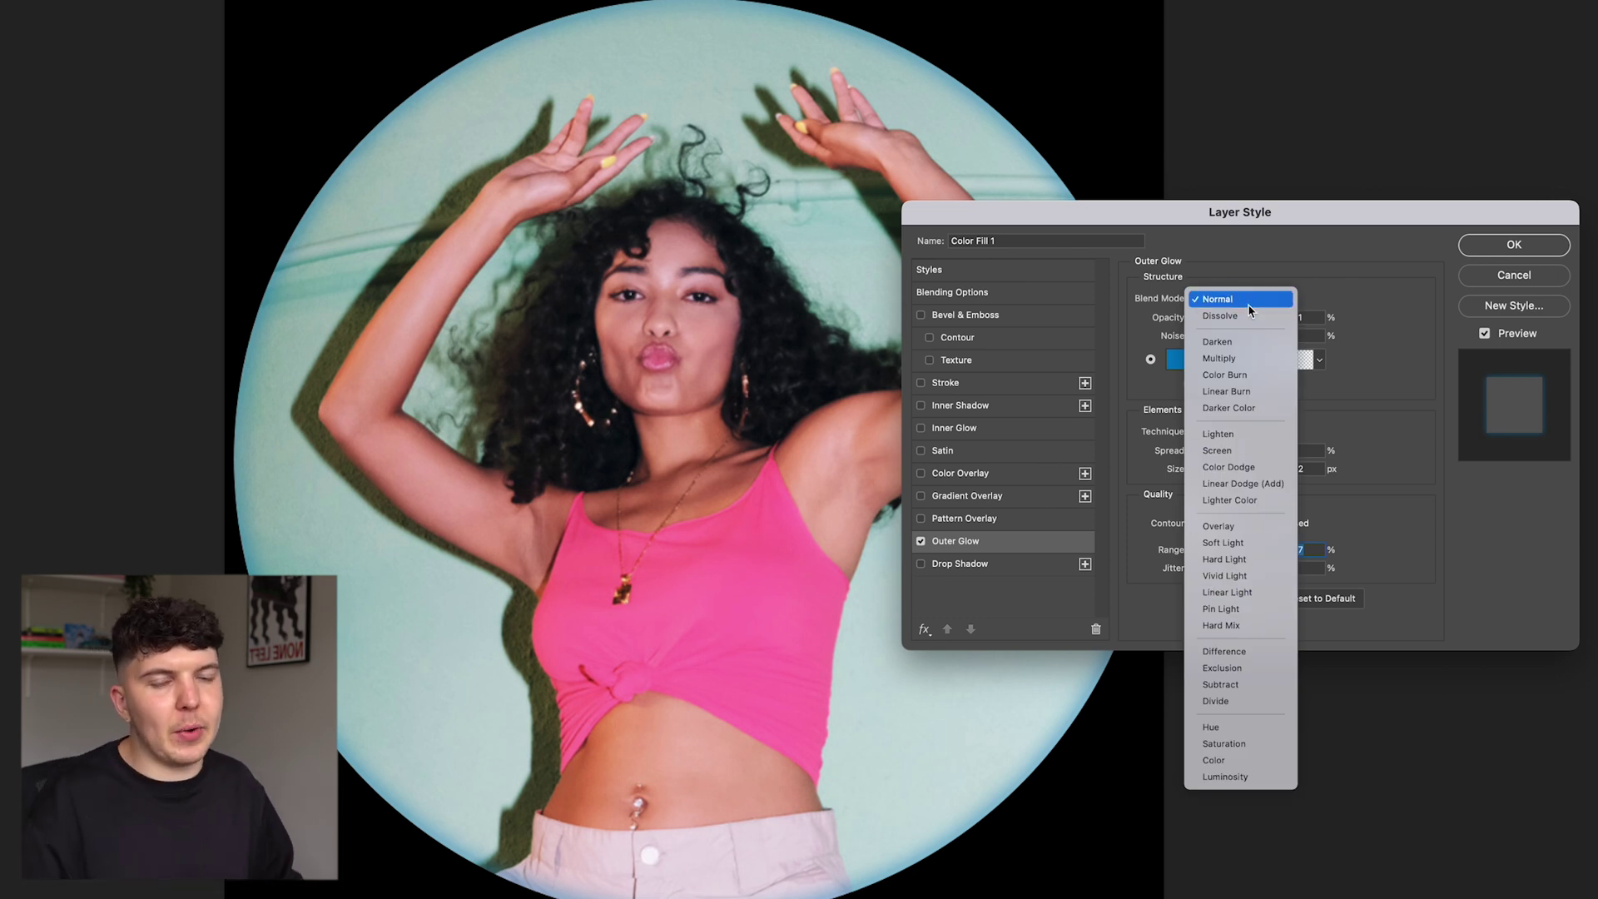
click(1248, 305)
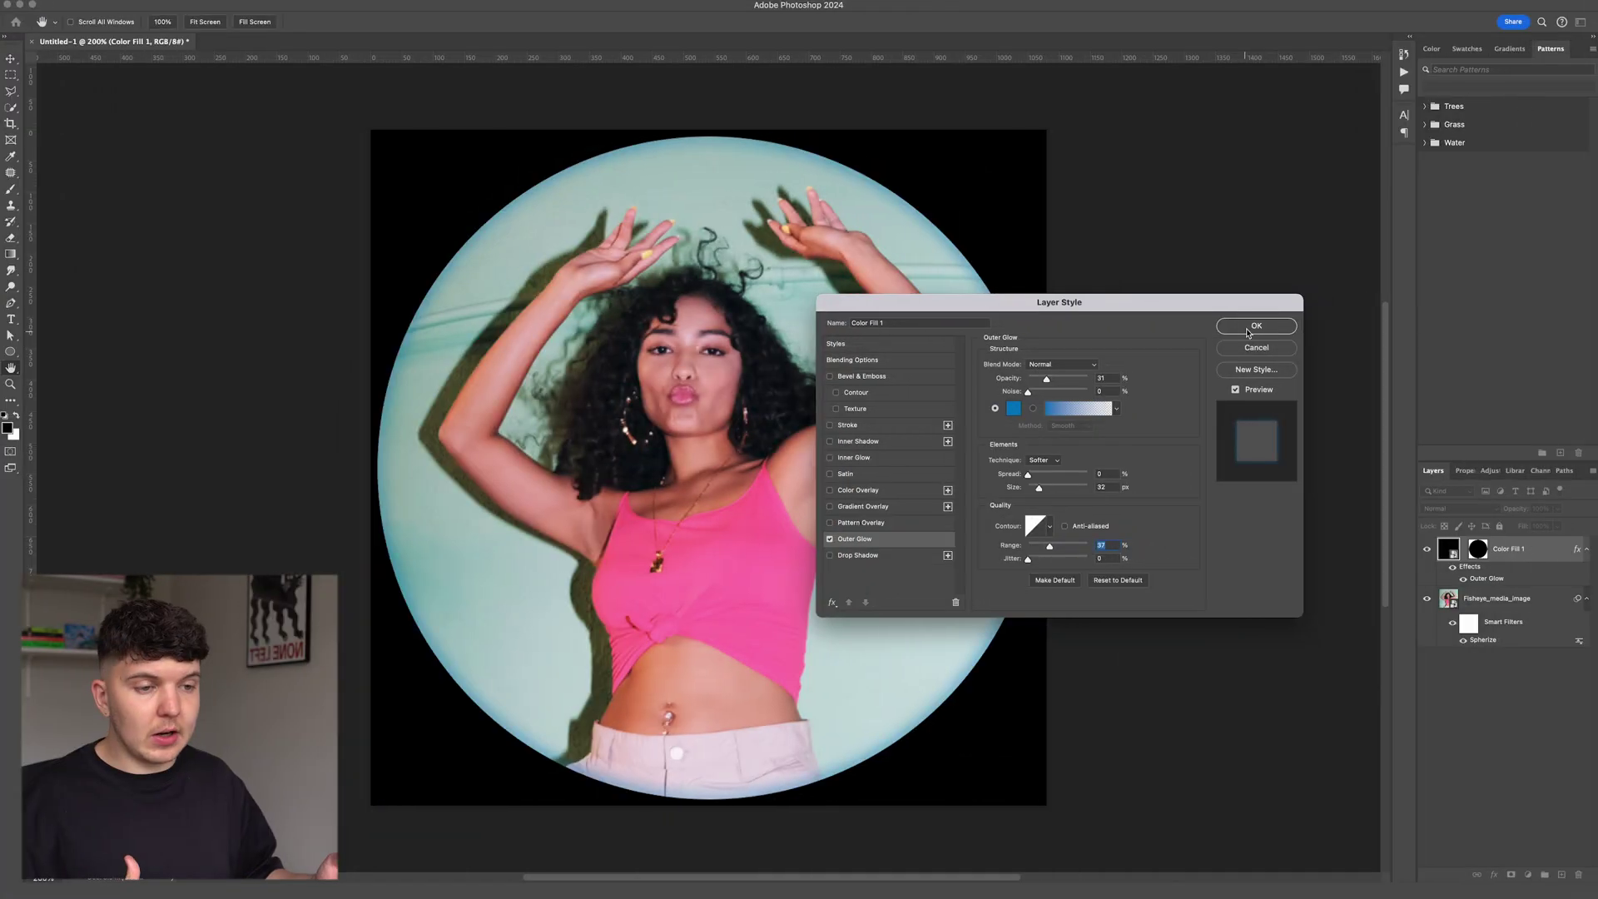
Step: Confirm the Layer Style dialog so the blue Outer Glow is applied to Color Fill 1
click(1241, 324)
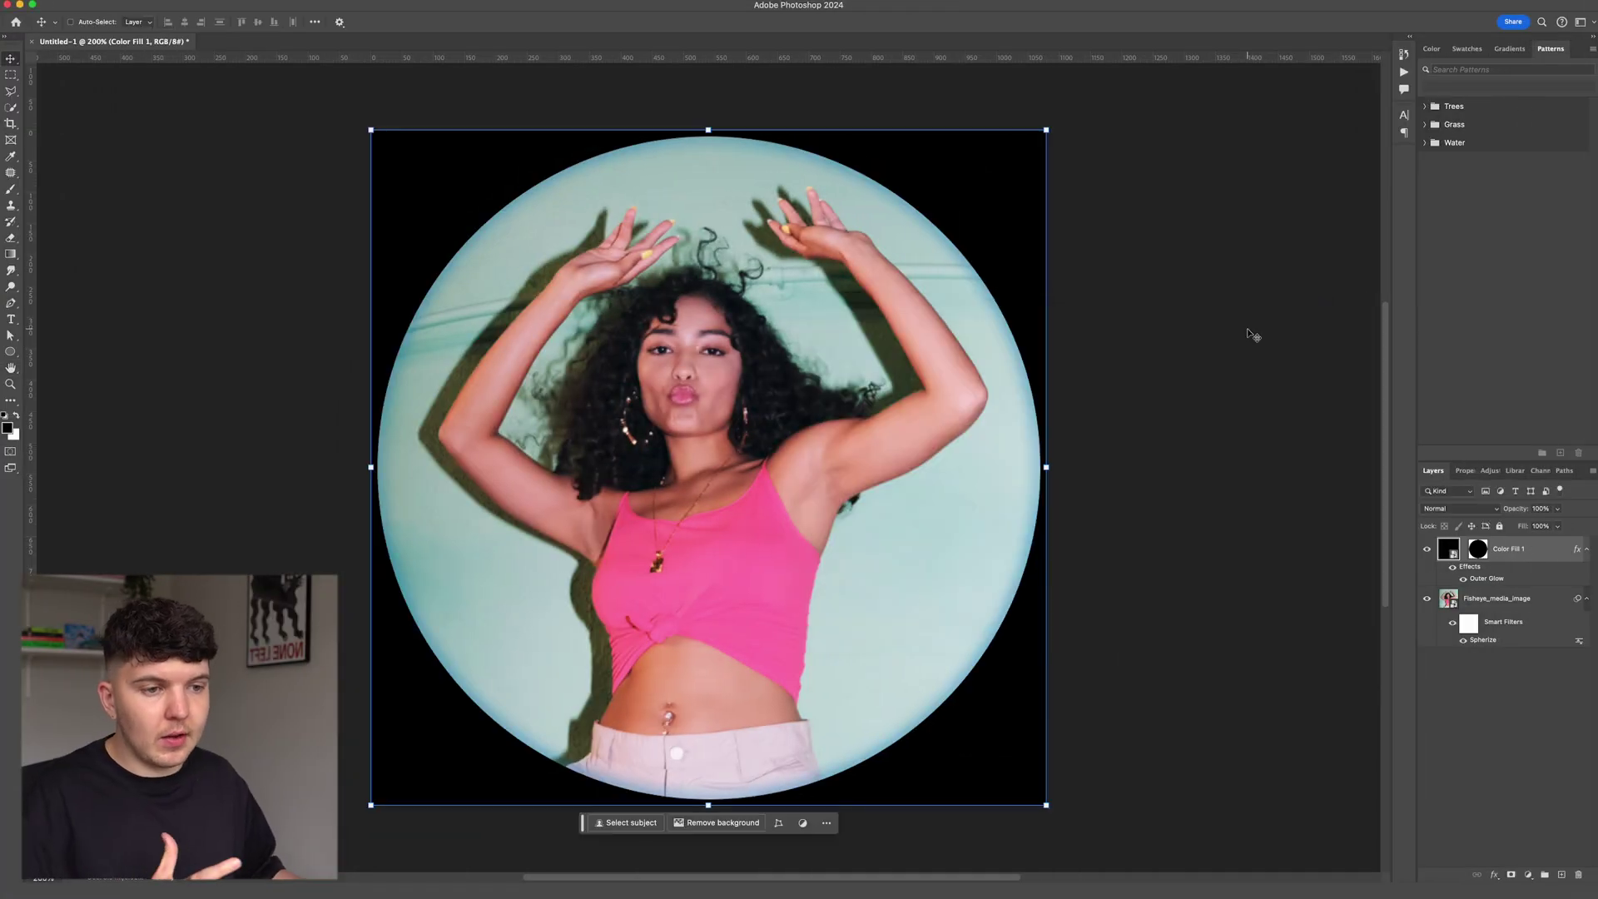
Step: Add a Curves adjustment layer with the midpoint pulled down to darken the midtones
click(1486, 471)
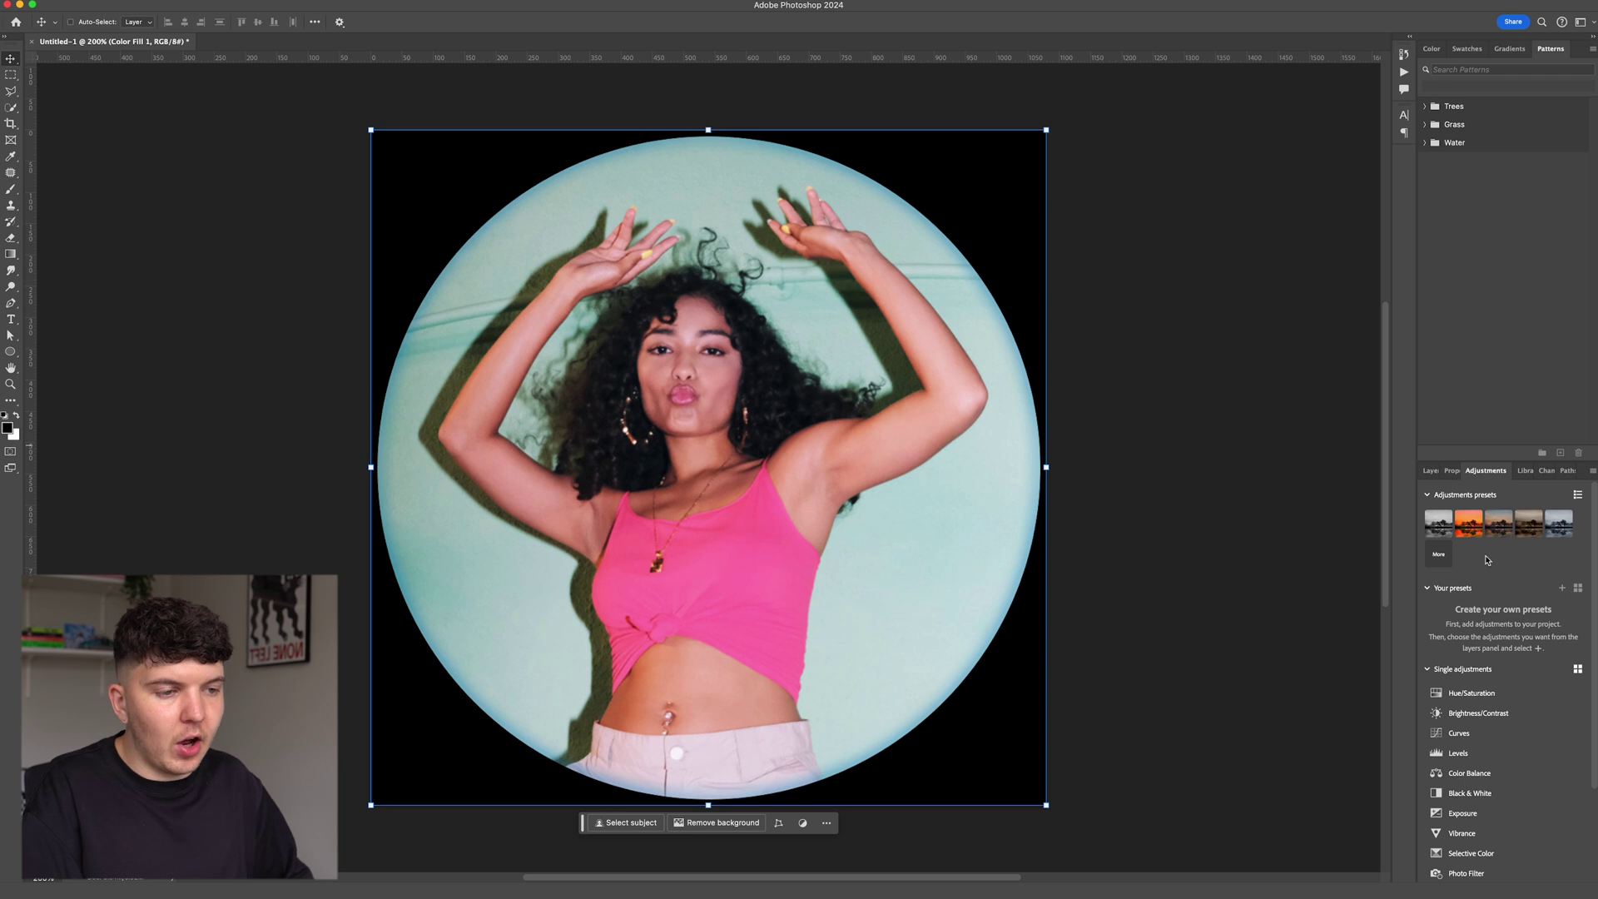
click(1490, 733)
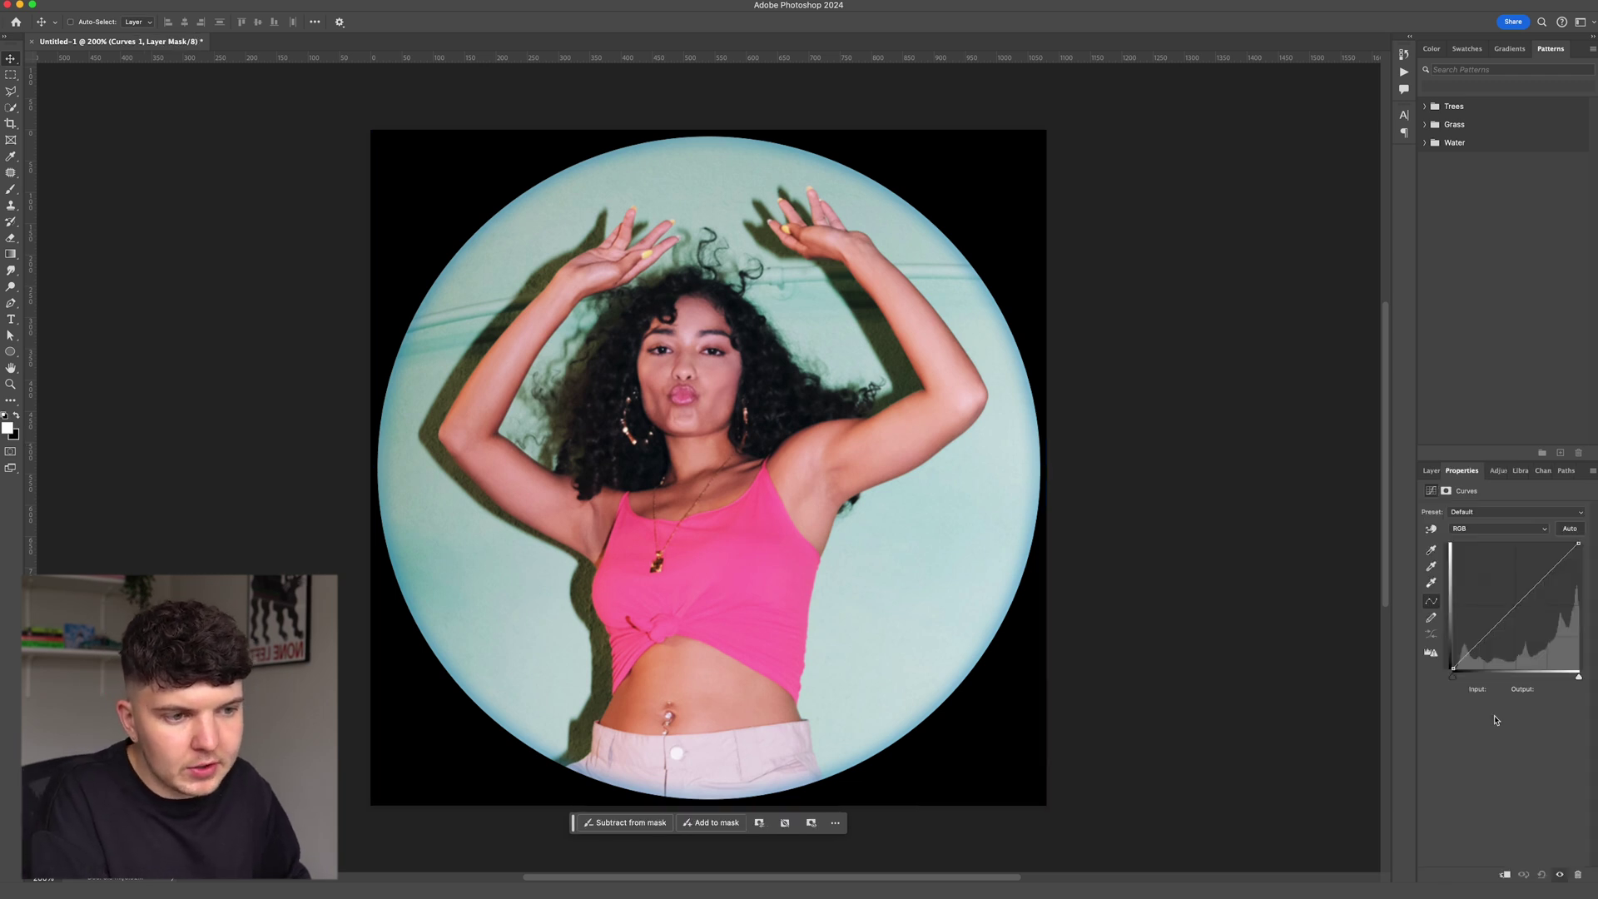
click(1514, 607)
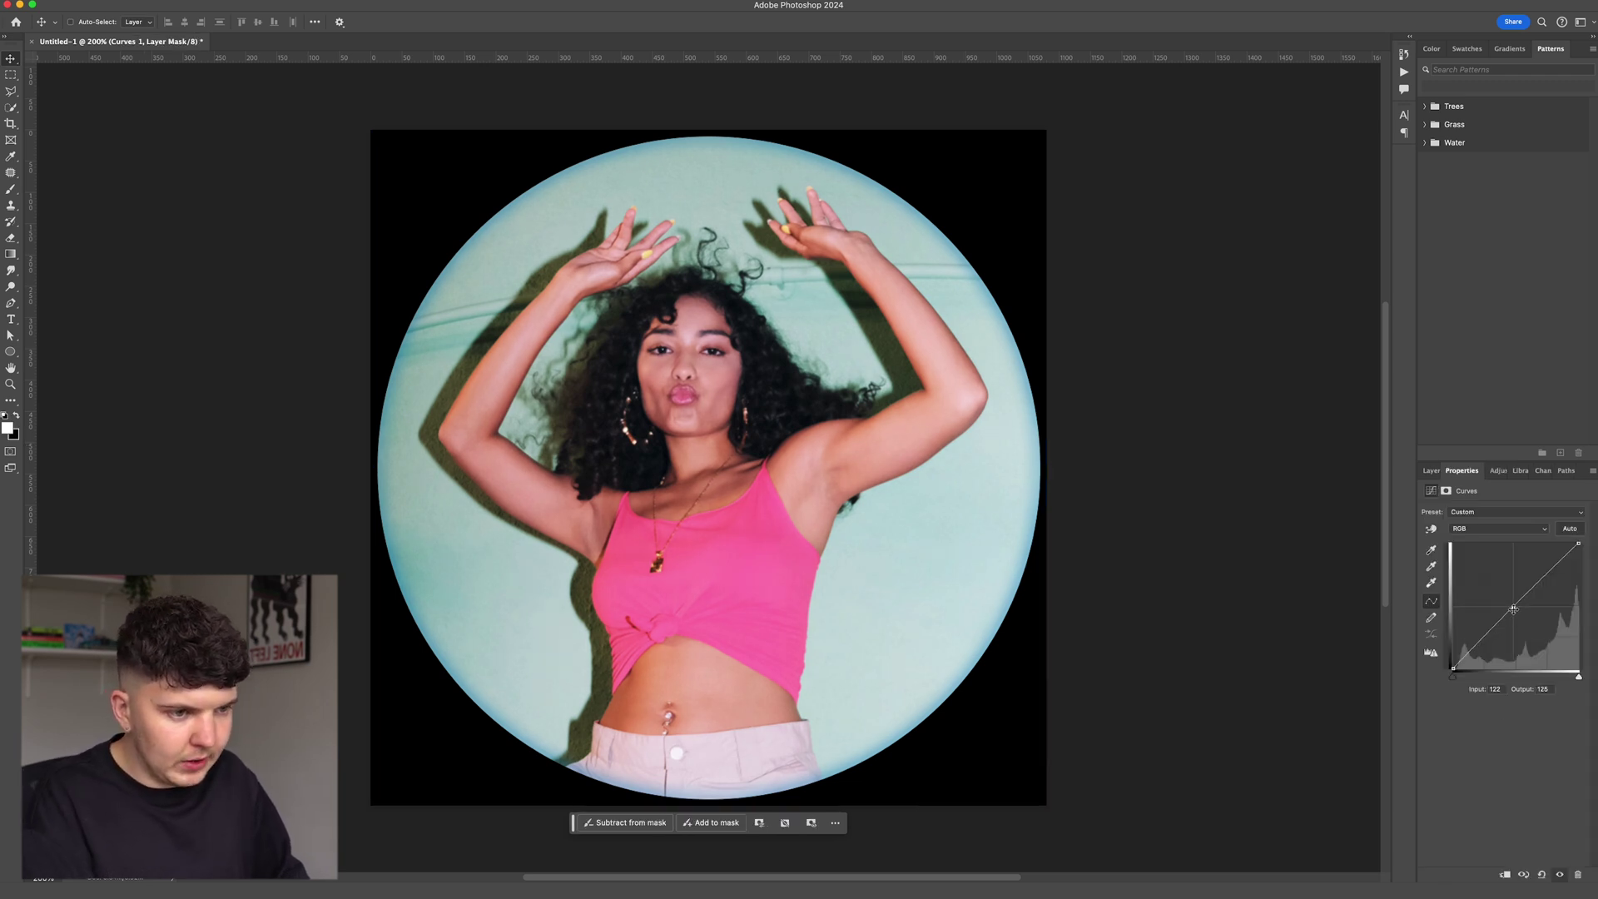
drag(1514, 609, 1522, 618)
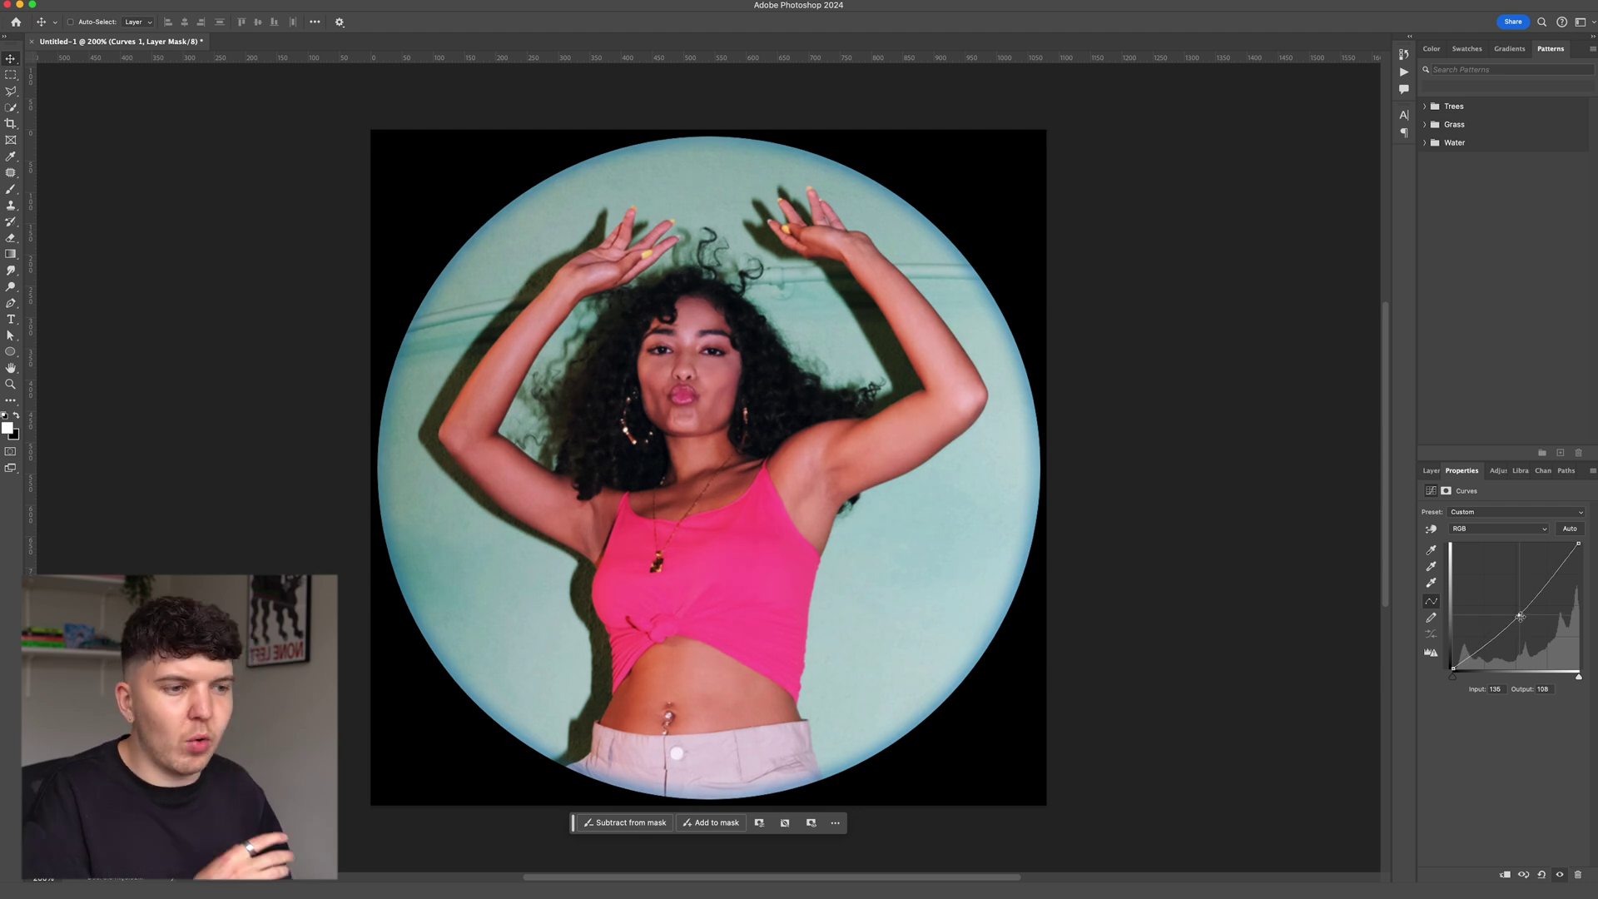
Step: Back in the Layers panel, deselect Curves 1 and add a new empty Layer 1 on top
click(1431, 471)
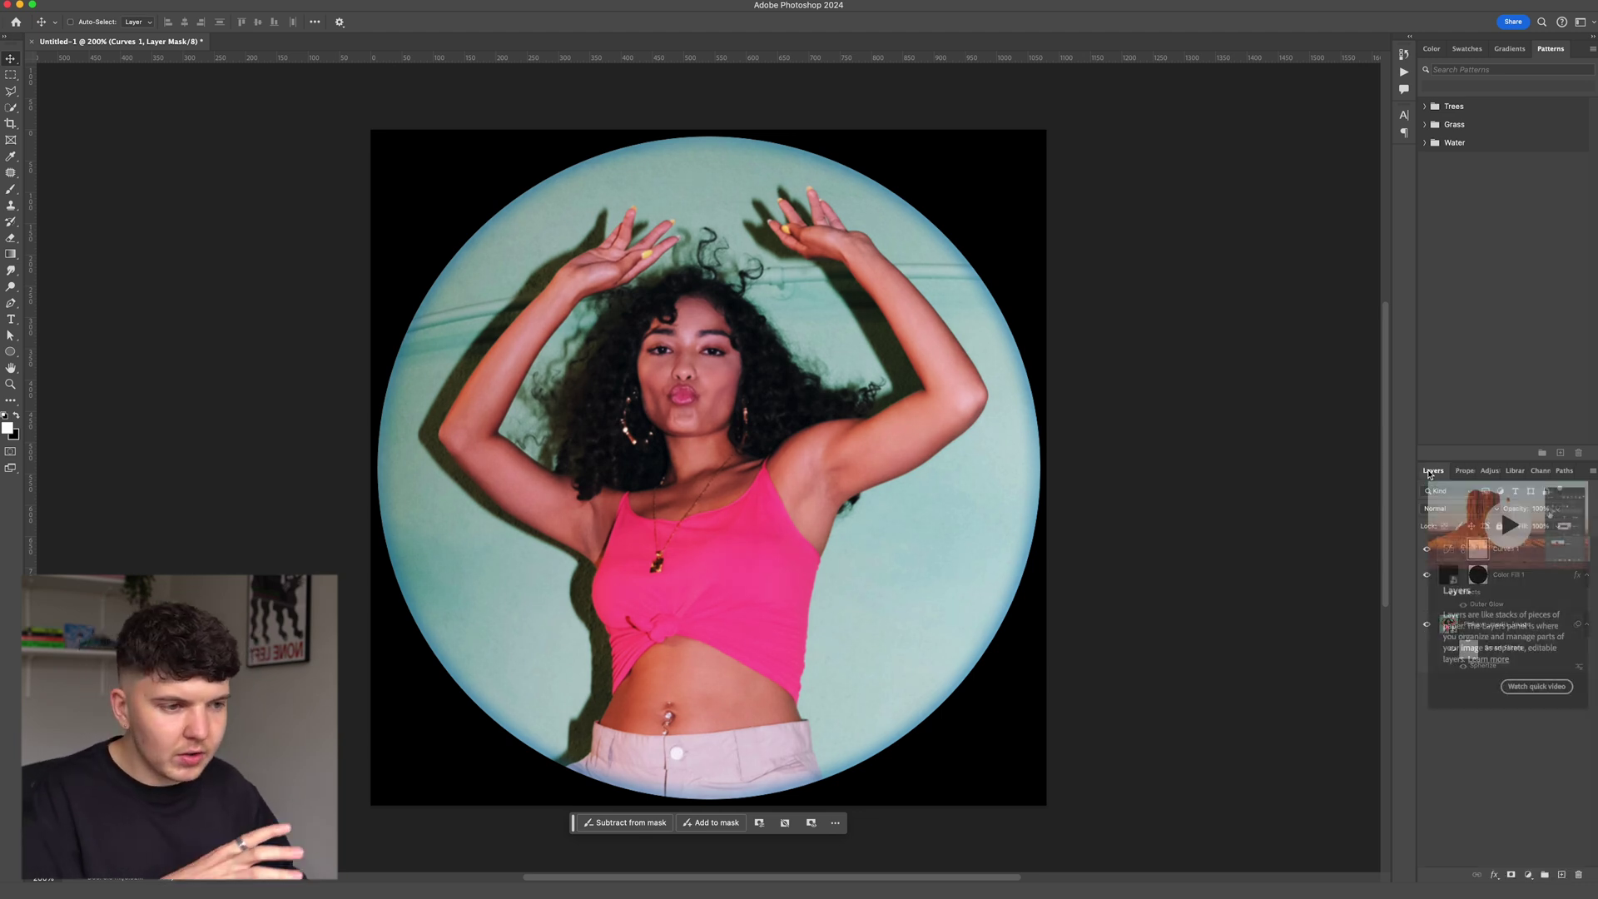
click(1475, 822)
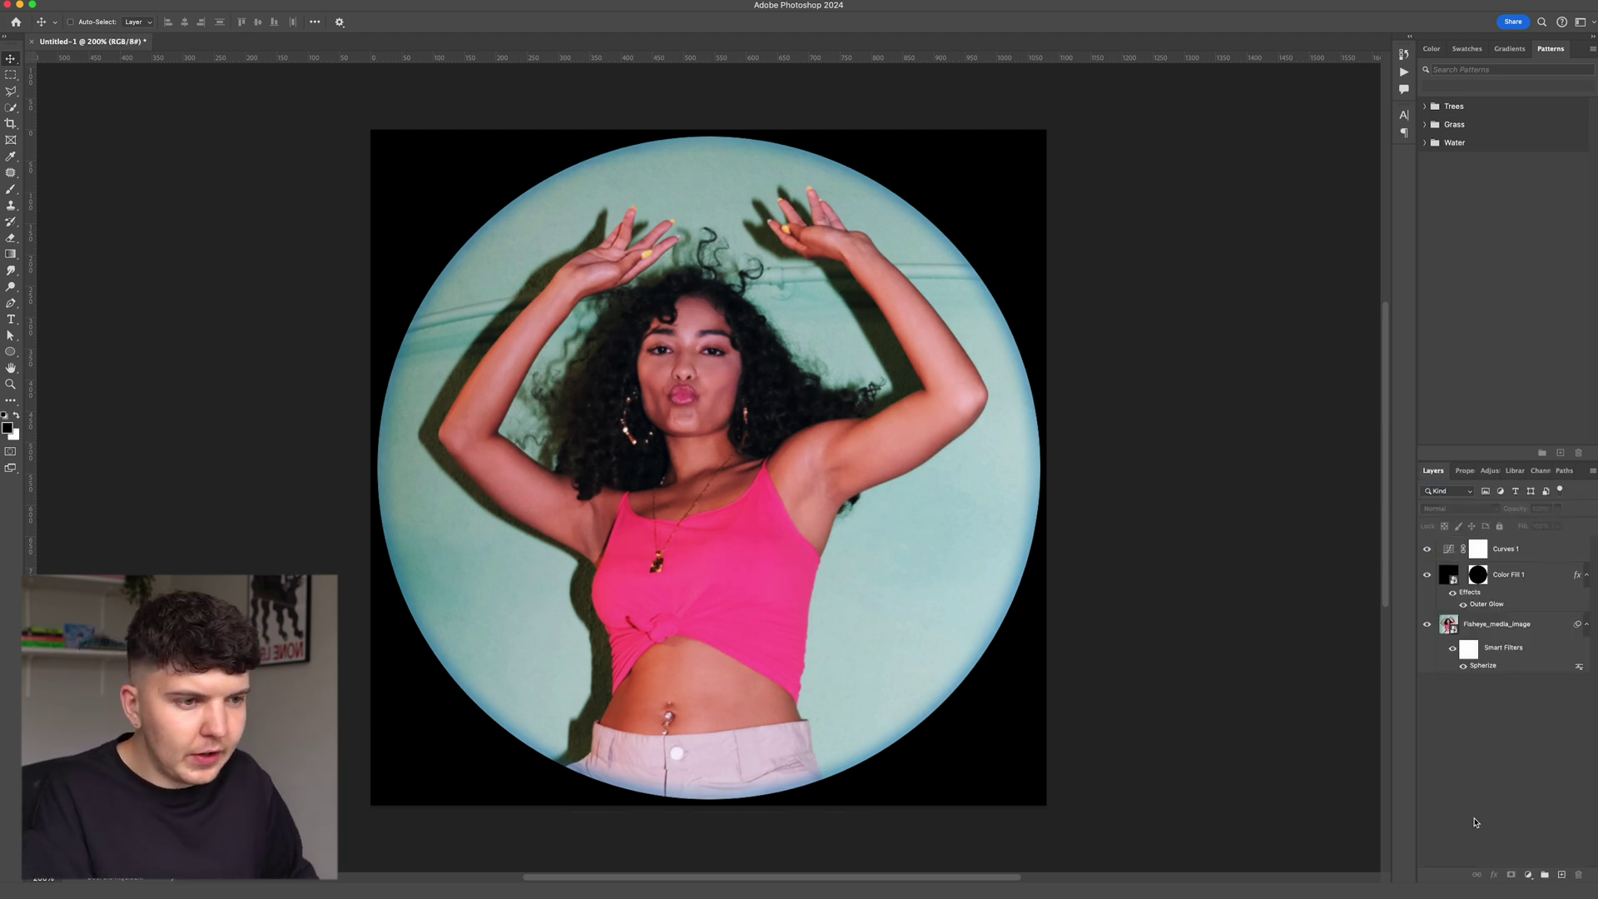
click(1560, 873)
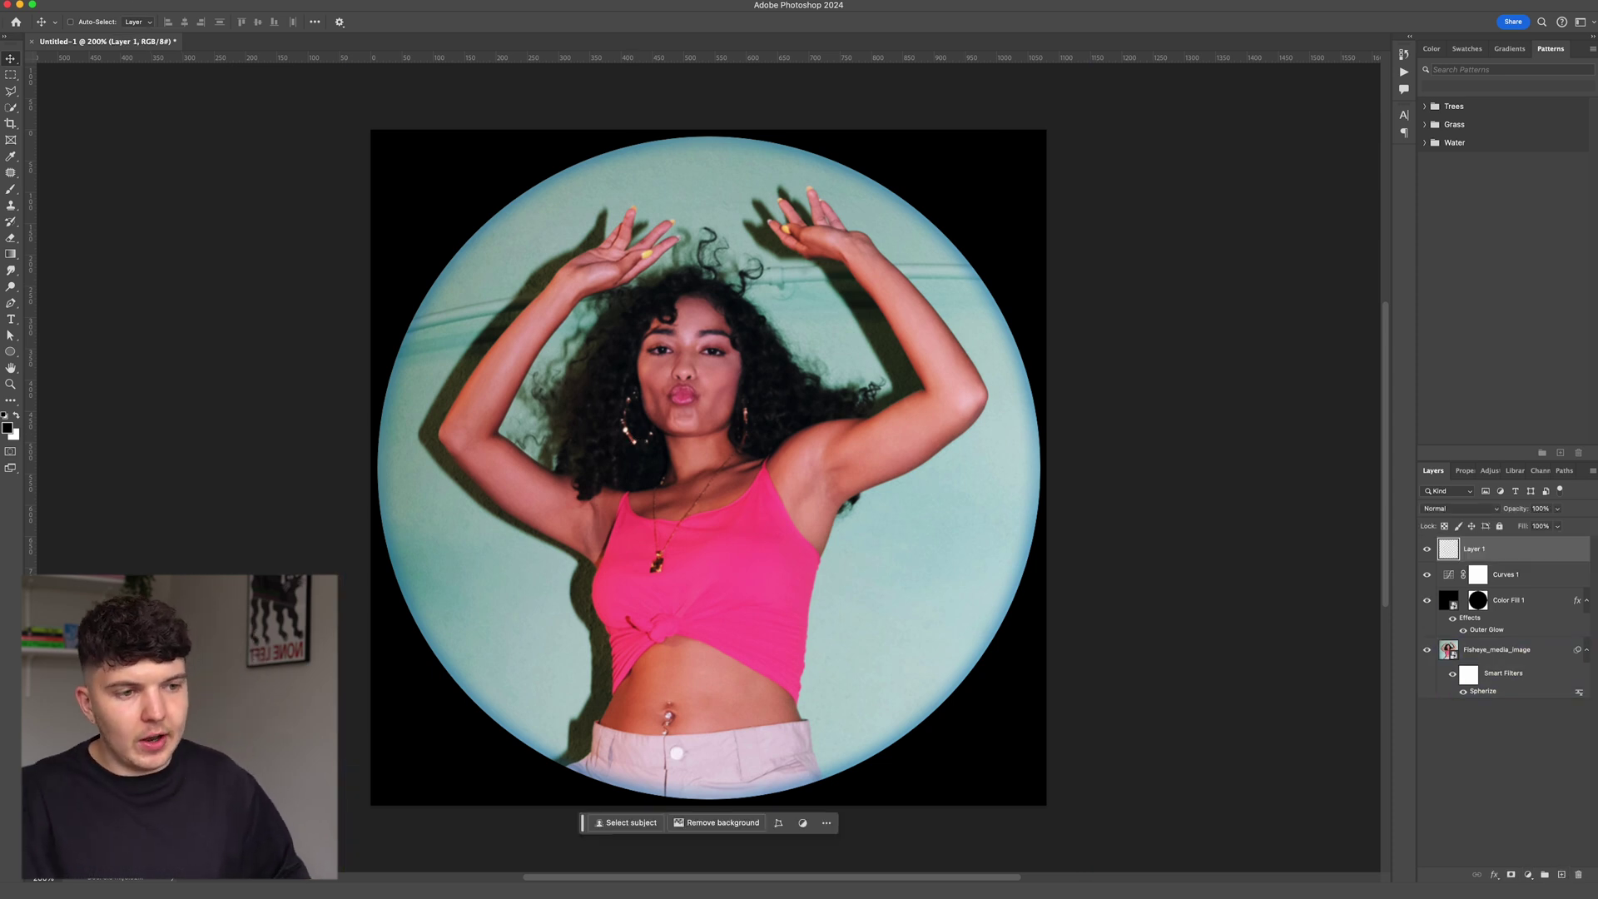
Step: Fill the new Layer 1 with 50% Gray
click(141, 10)
click(166, 179)
click(975, 381)
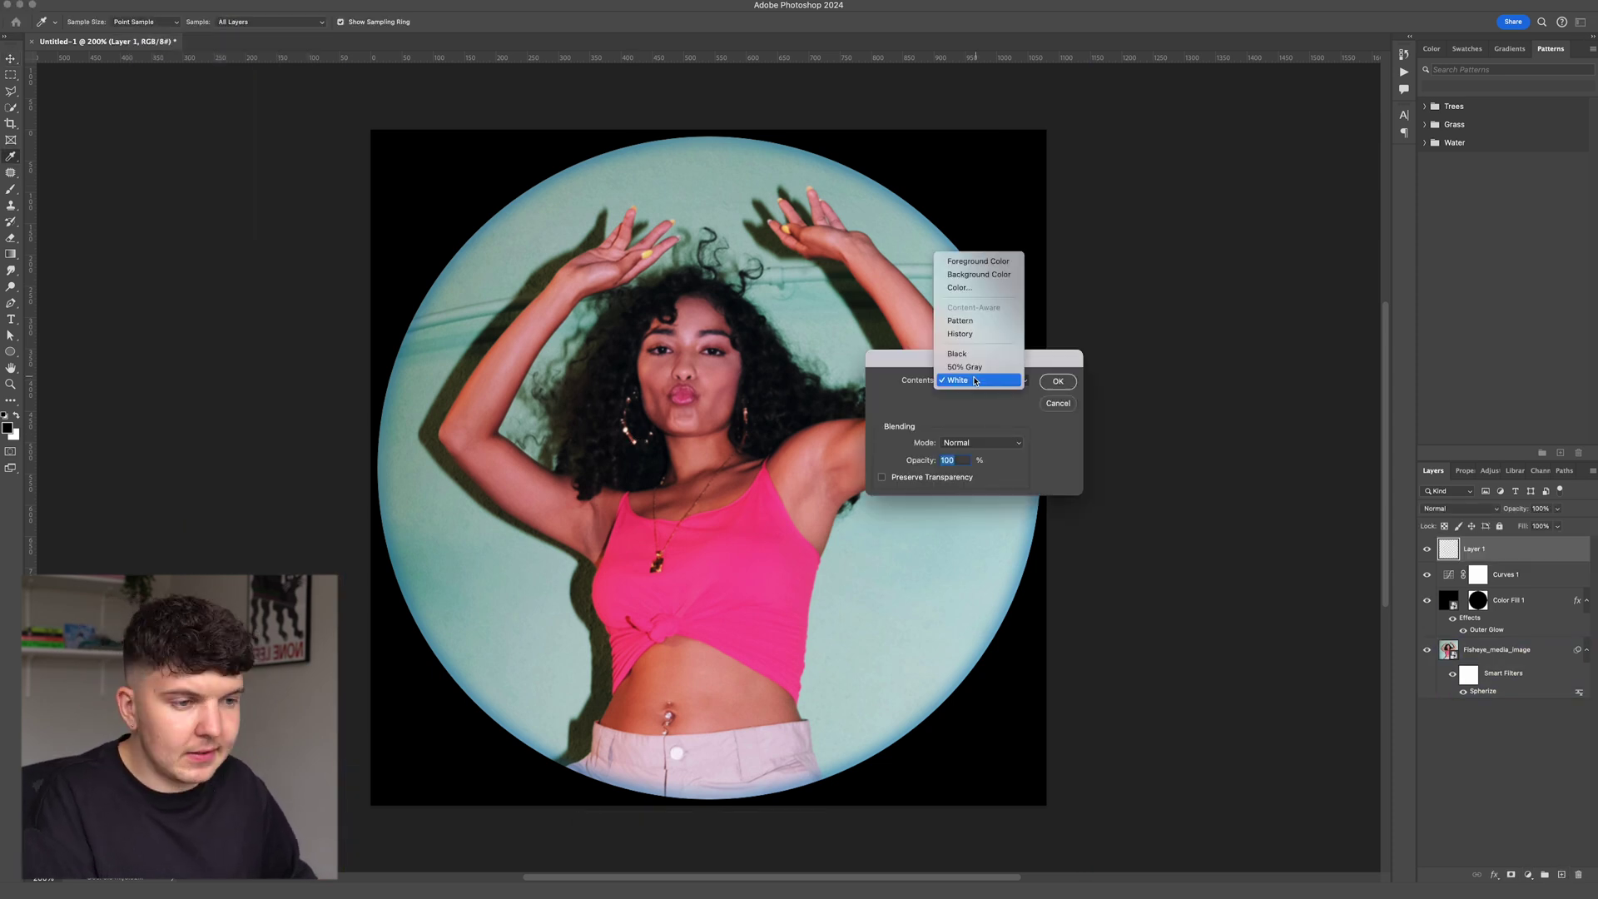
click(966, 367)
click(1058, 381)
key(v)
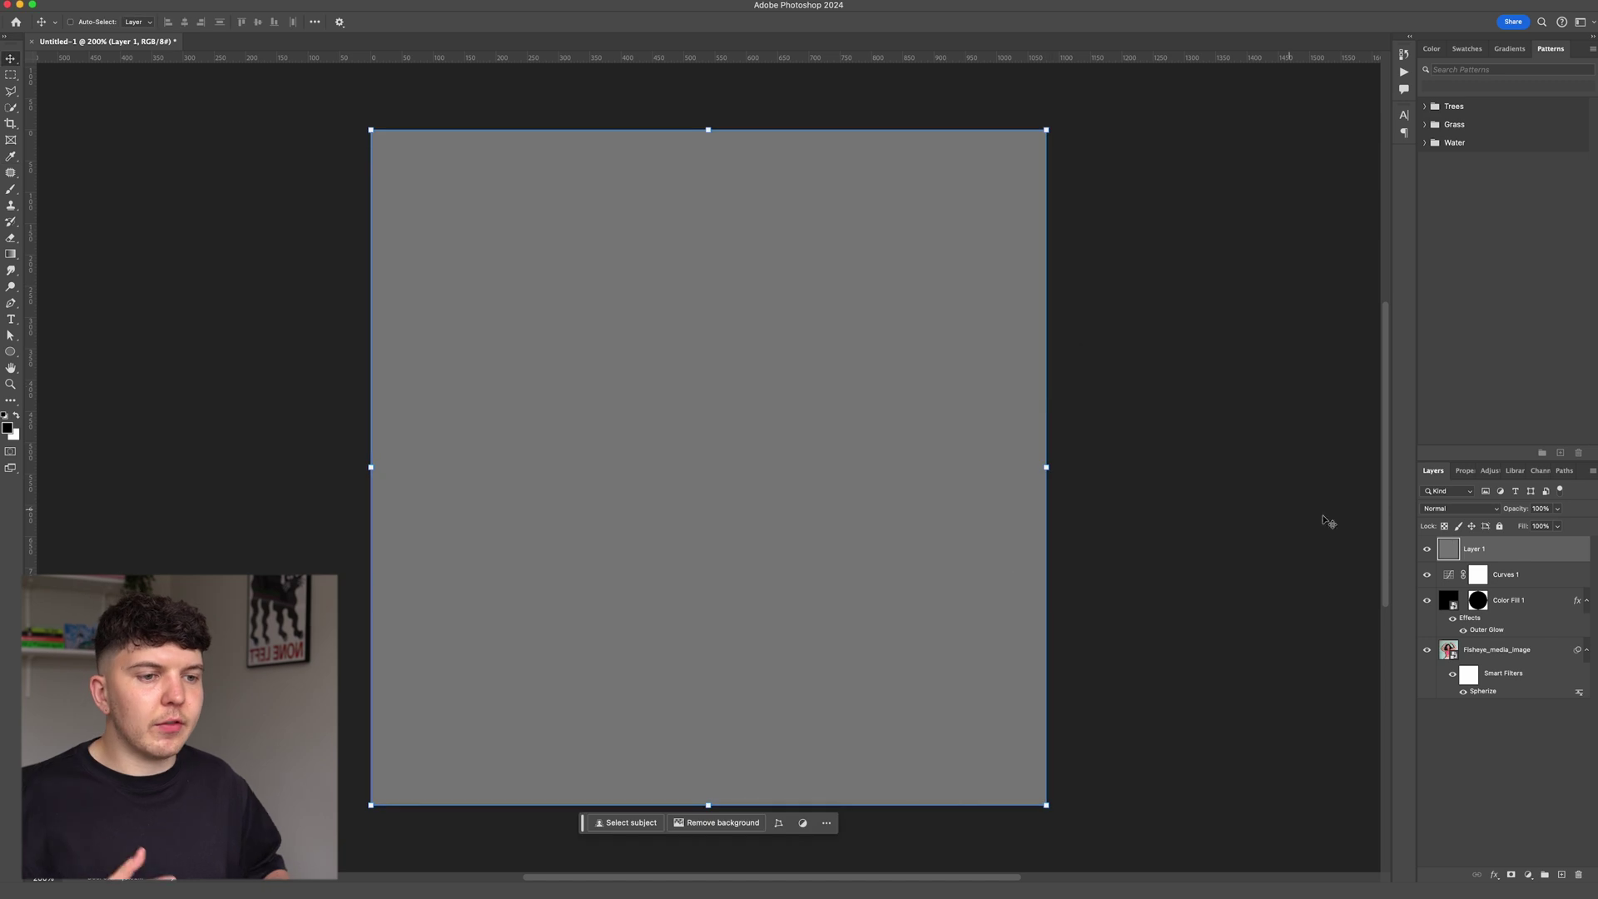
Step: Convert the gray layer to a smart object, apply Add Noise, and change its blend mode
right_click(1529, 555)
click(1426, 783)
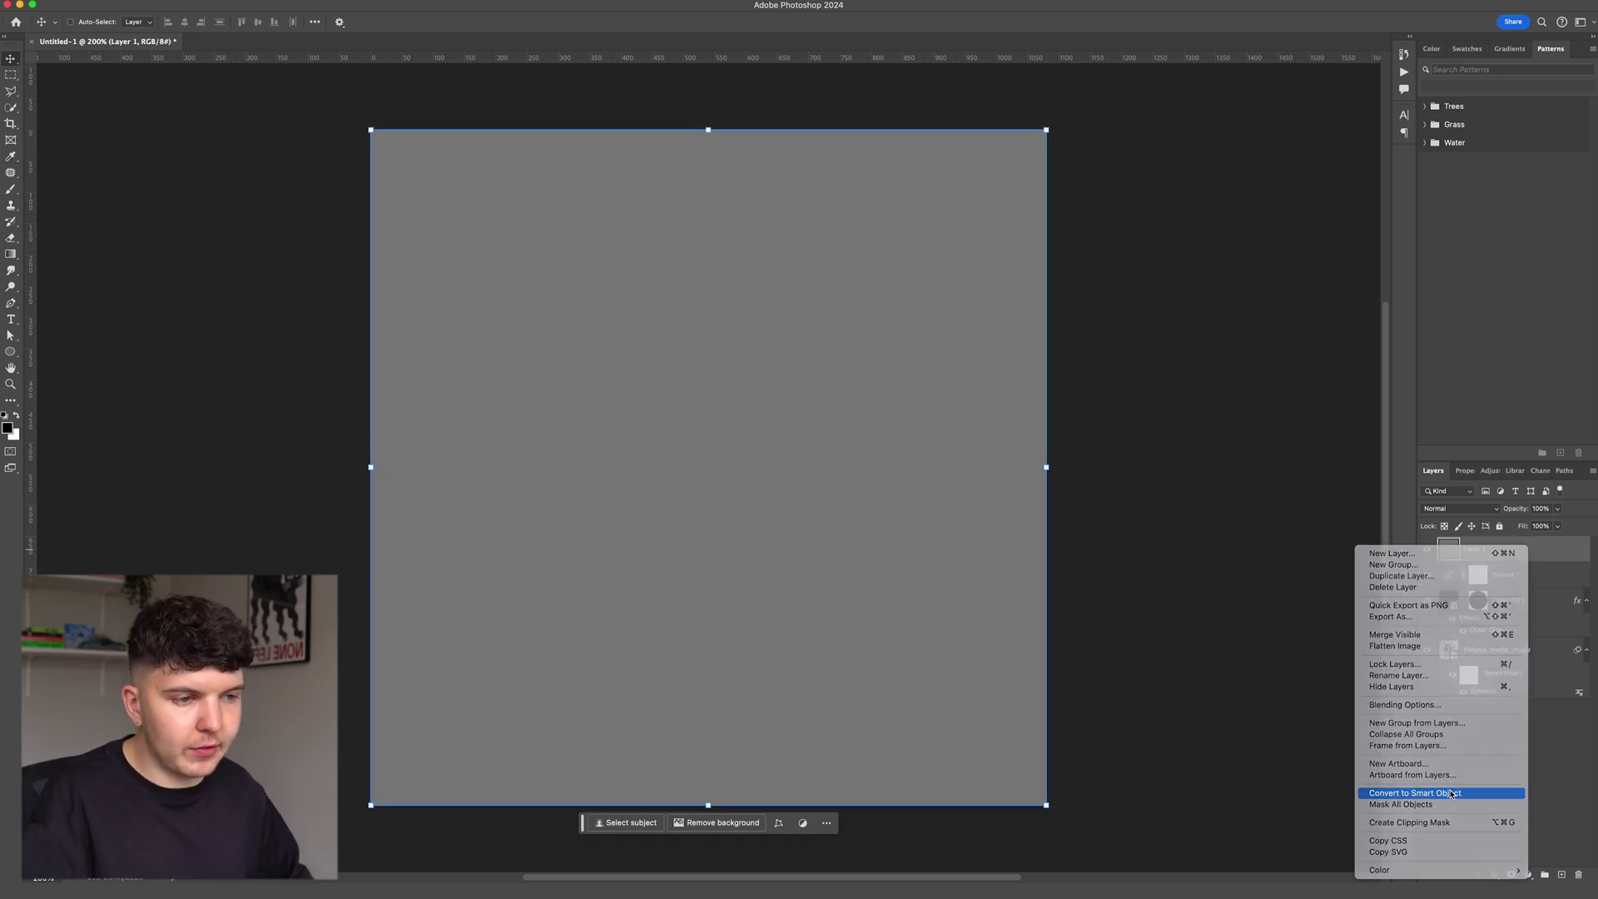
click(309, 10)
mouse_move(349, 180)
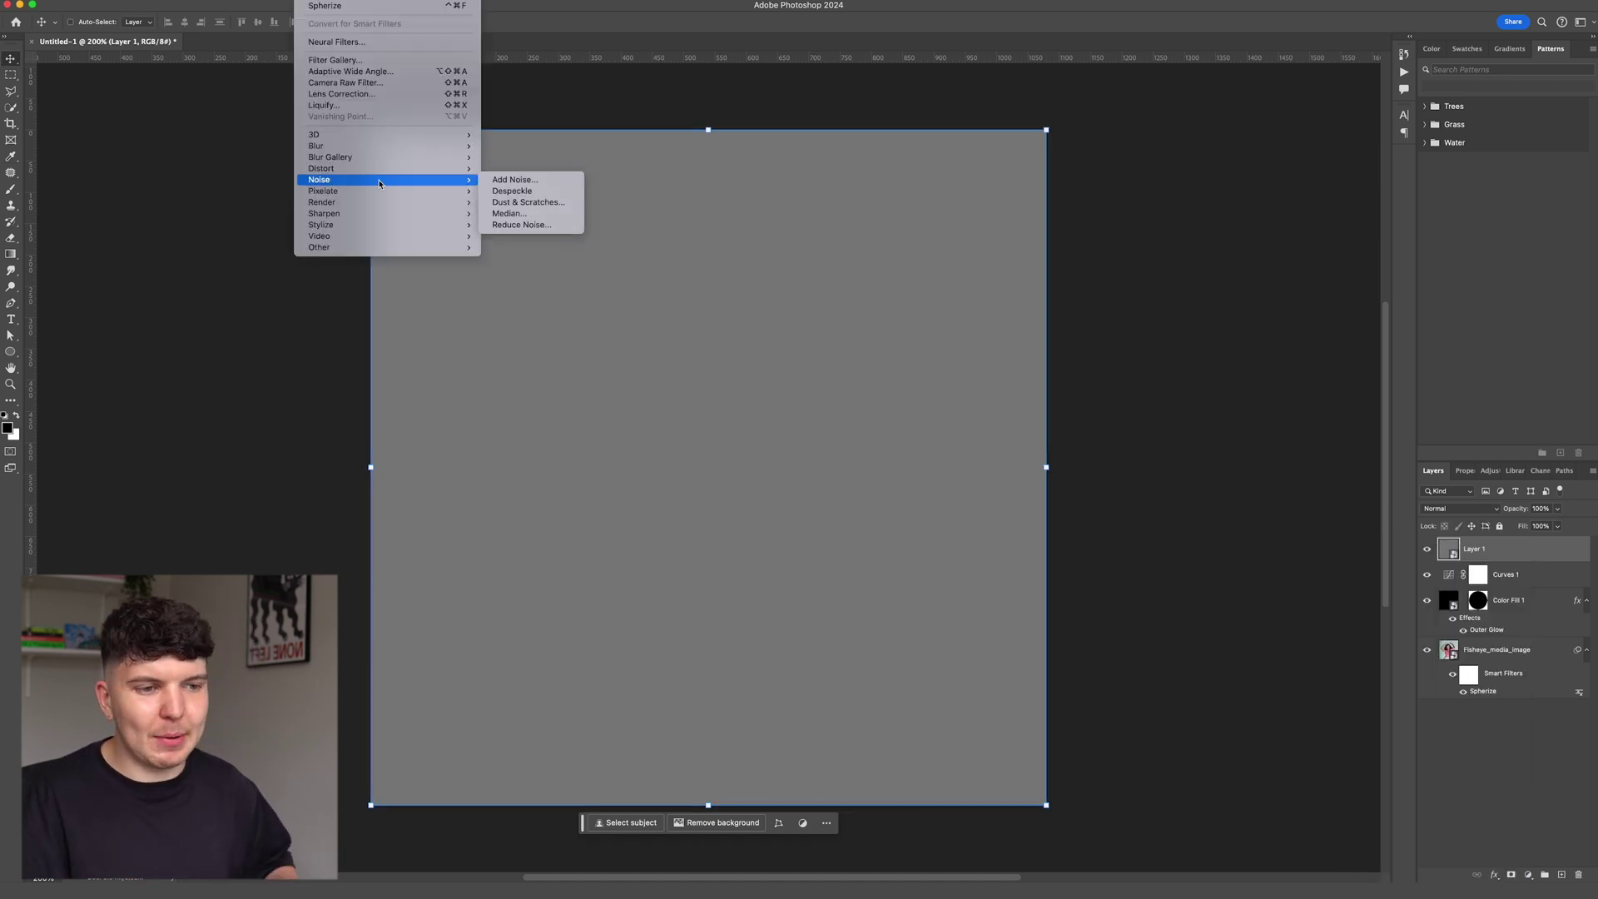
click(518, 179)
click(863, 220)
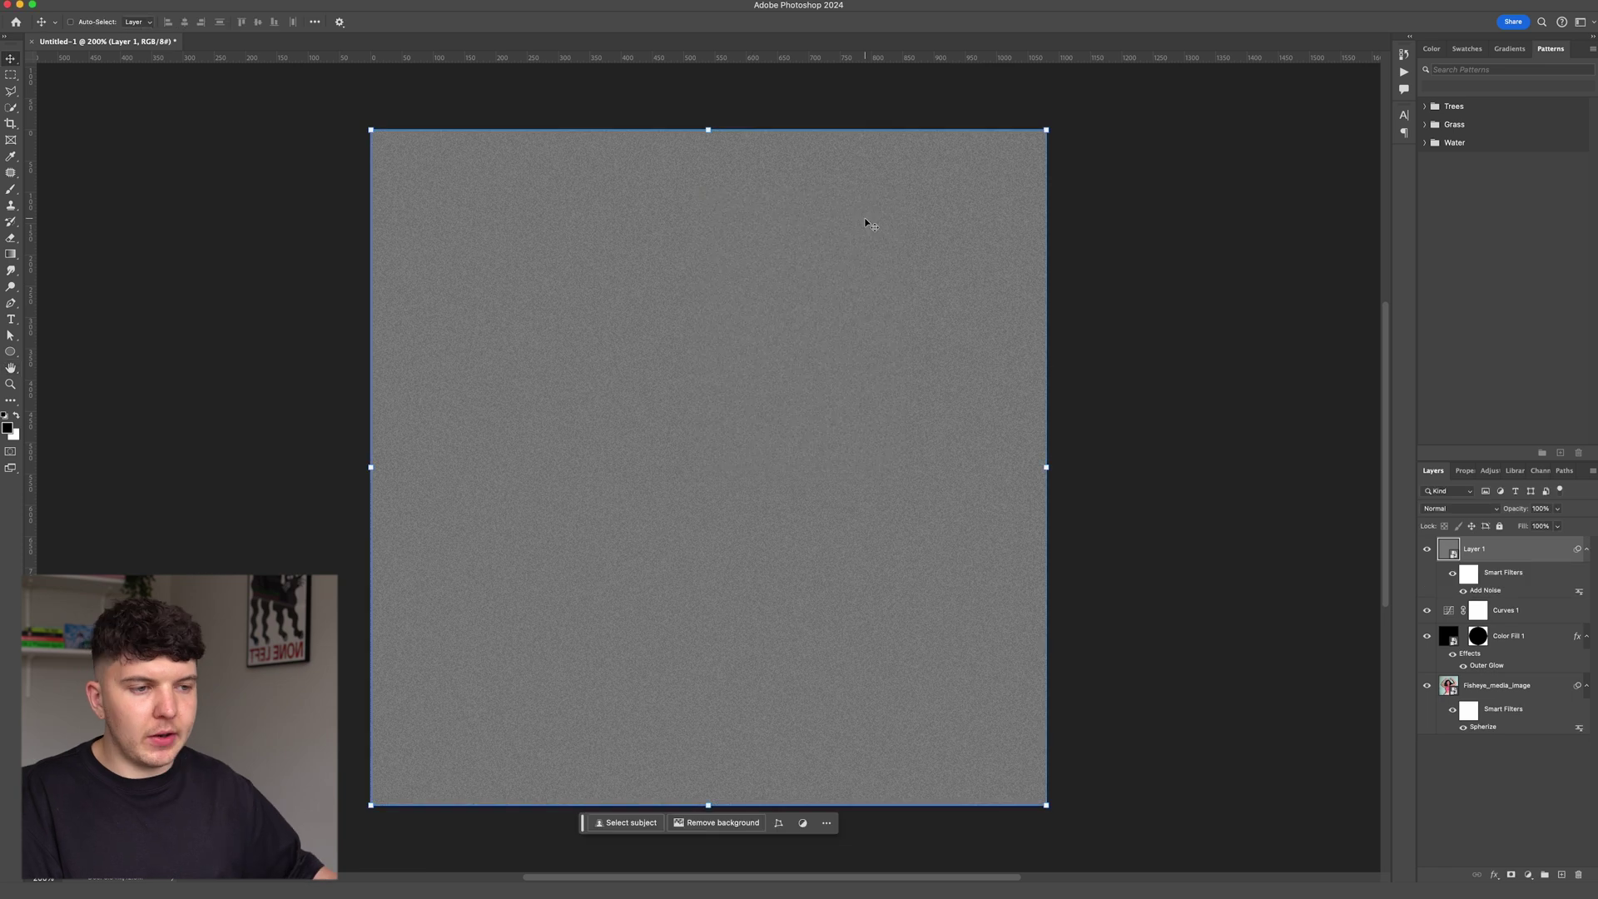
click(1460, 510)
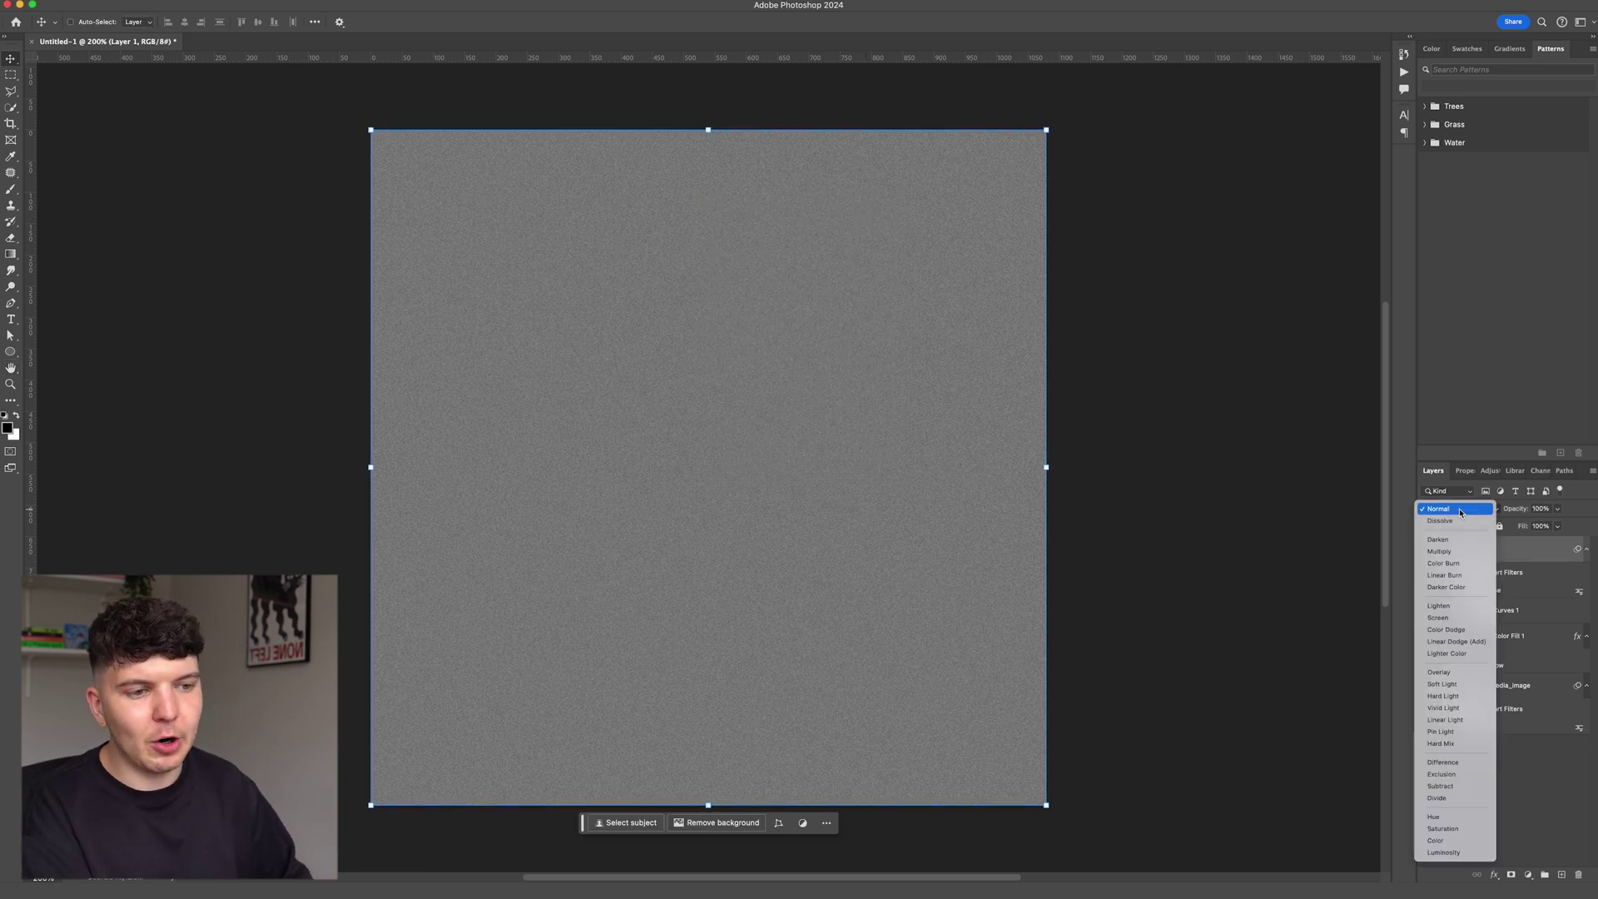
click(1478, 637)
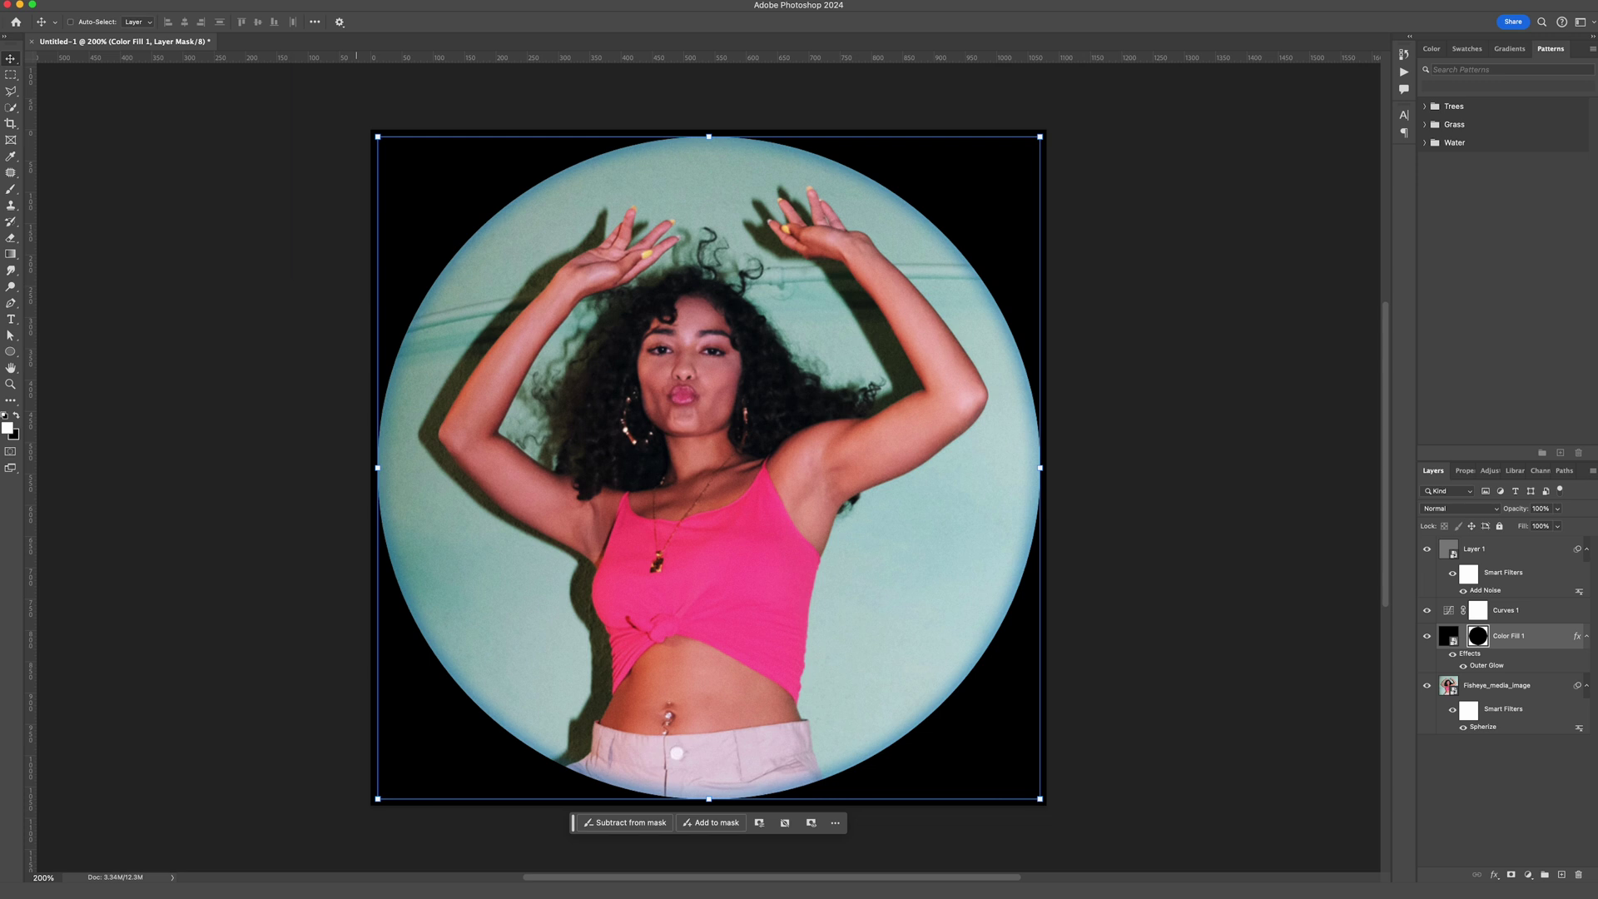
Step: Blur the Color Fill 1 circle mask with a 1.7 px Gaussian Blur
click(316, 1)
mouse_move(333, 169)
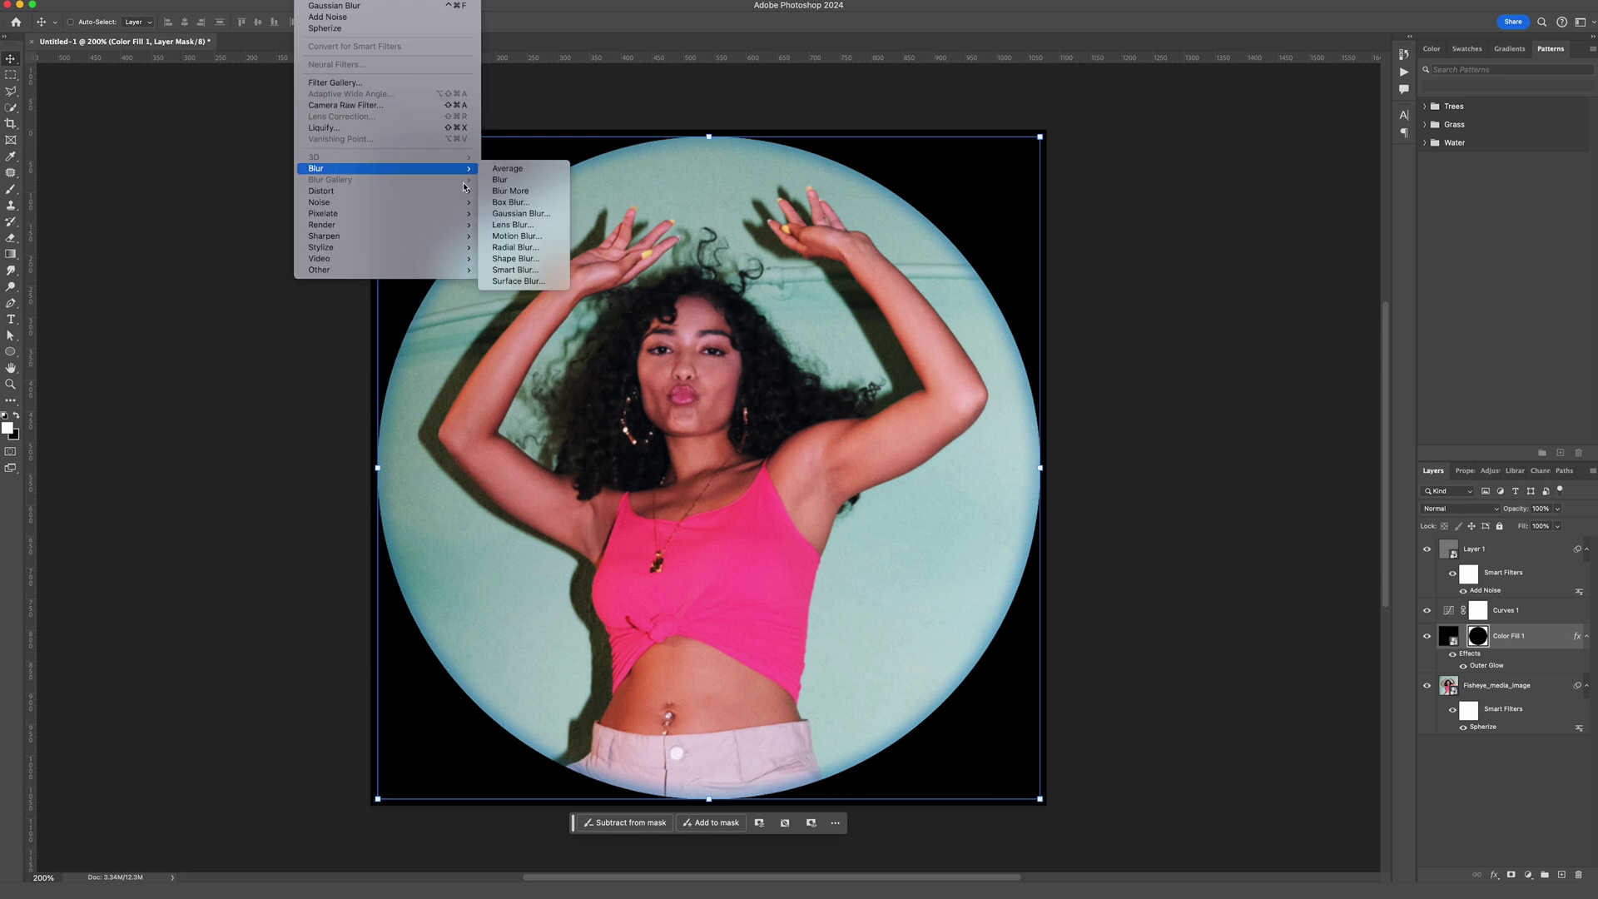
click(552, 218)
mouse_move(1086, 620)
mouse_down()
mouse_move(1070, 622)
mouse_move(1097, 622)
mouse_up()
click(1217, 453)
key(v)
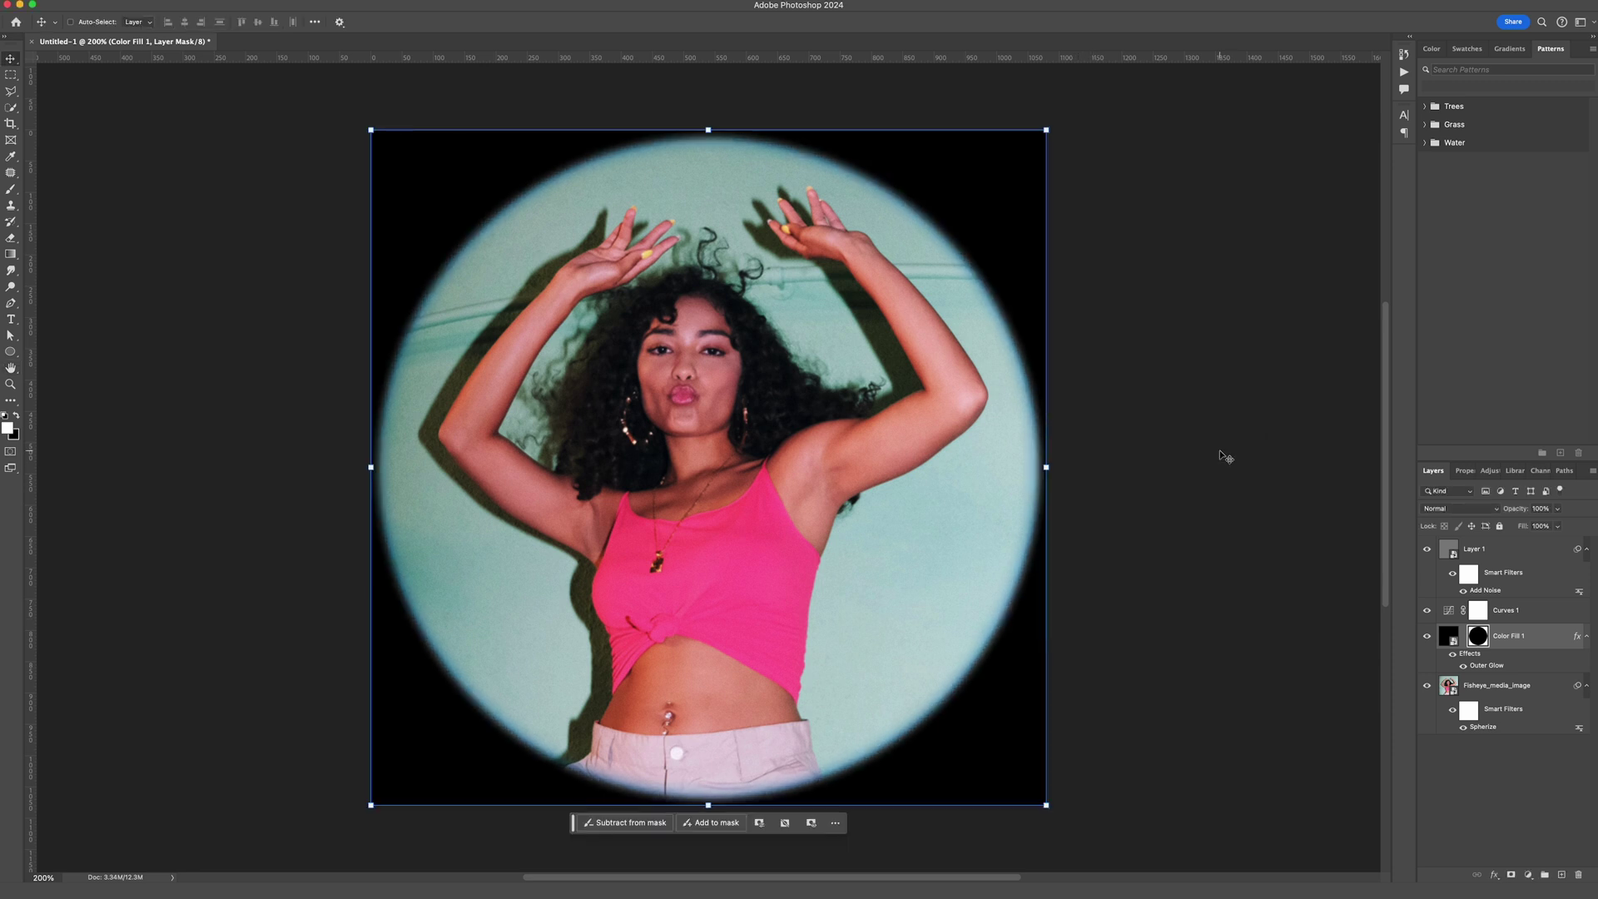
click(1477, 776)
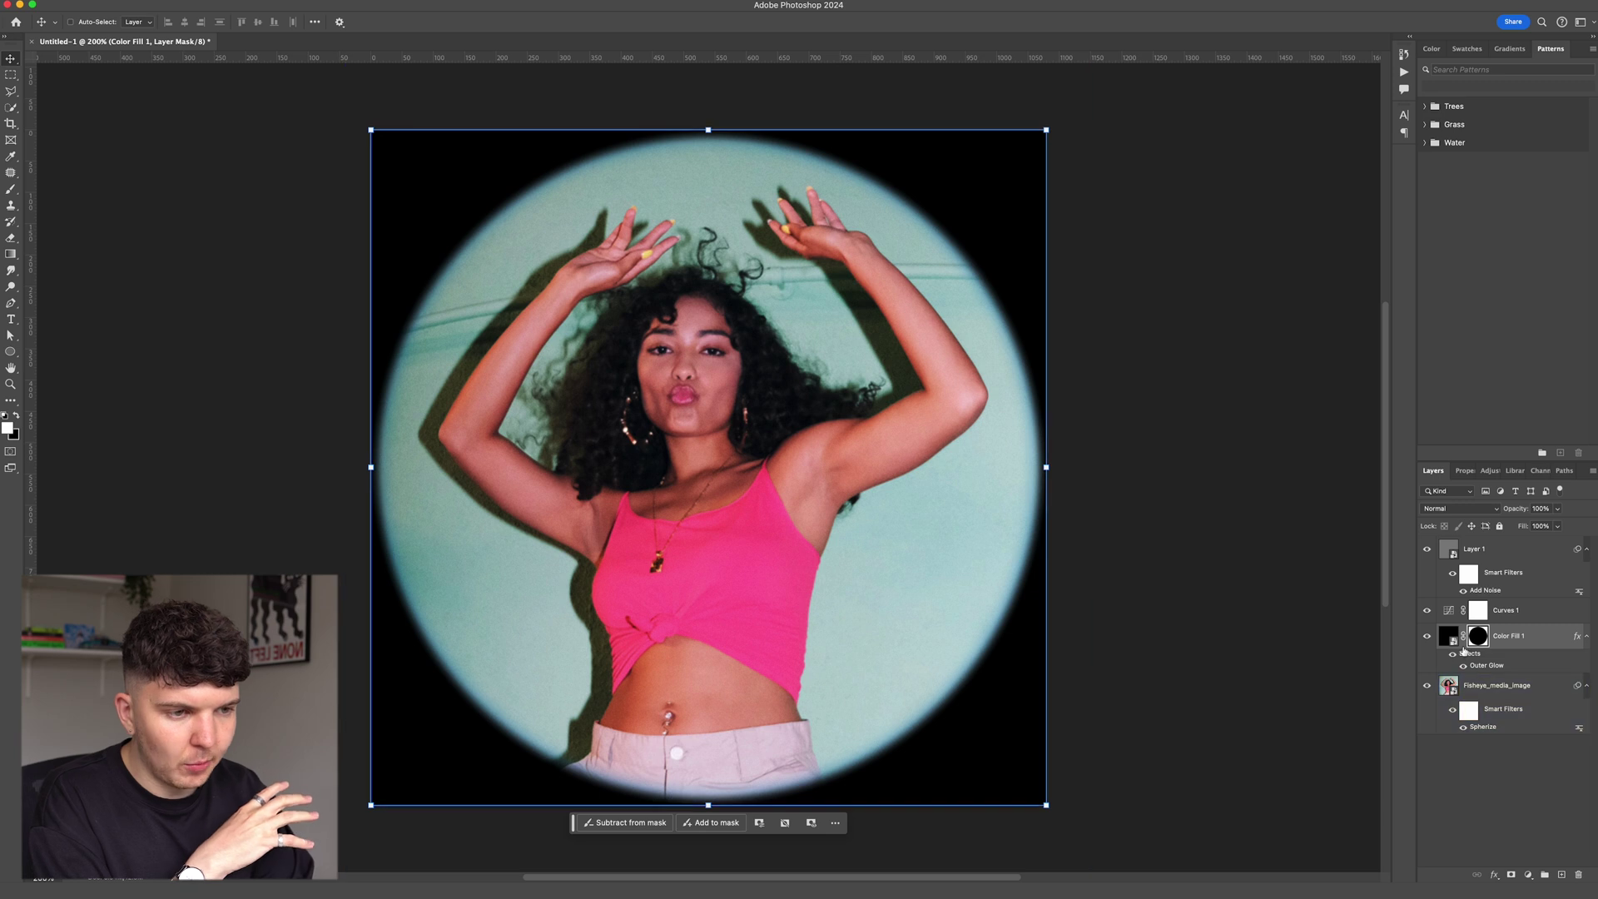
Step: Raise the Outer Glow opacity to 64% and set its range to 34%
double_click(1462, 655)
drag(1046, 379, 1065, 379)
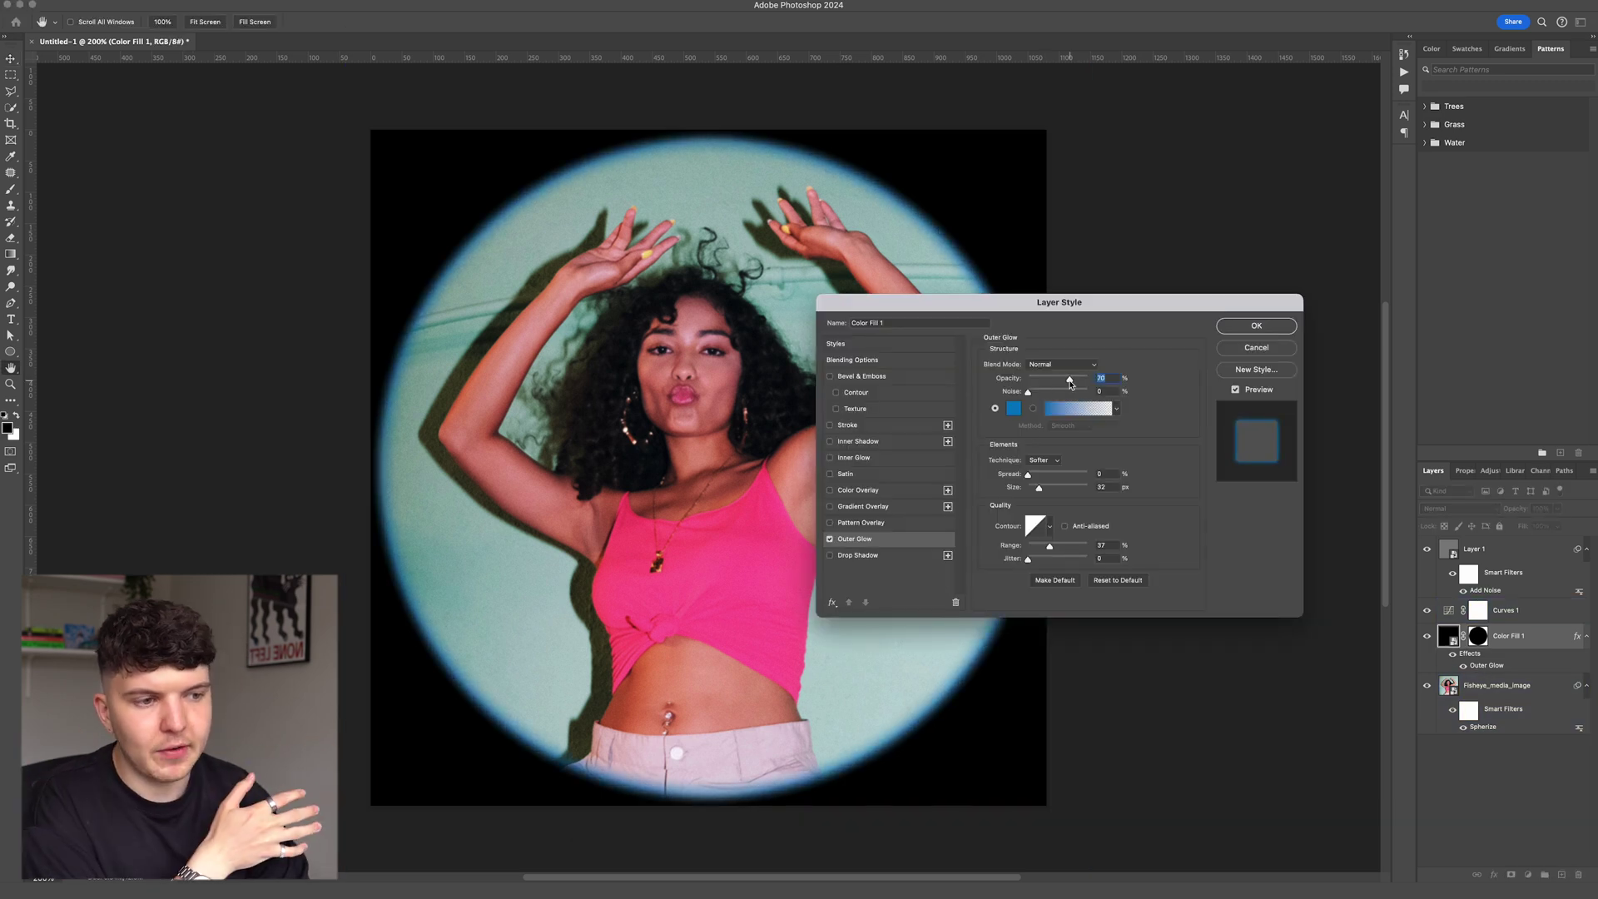
drag(1049, 546, 1047, 548)
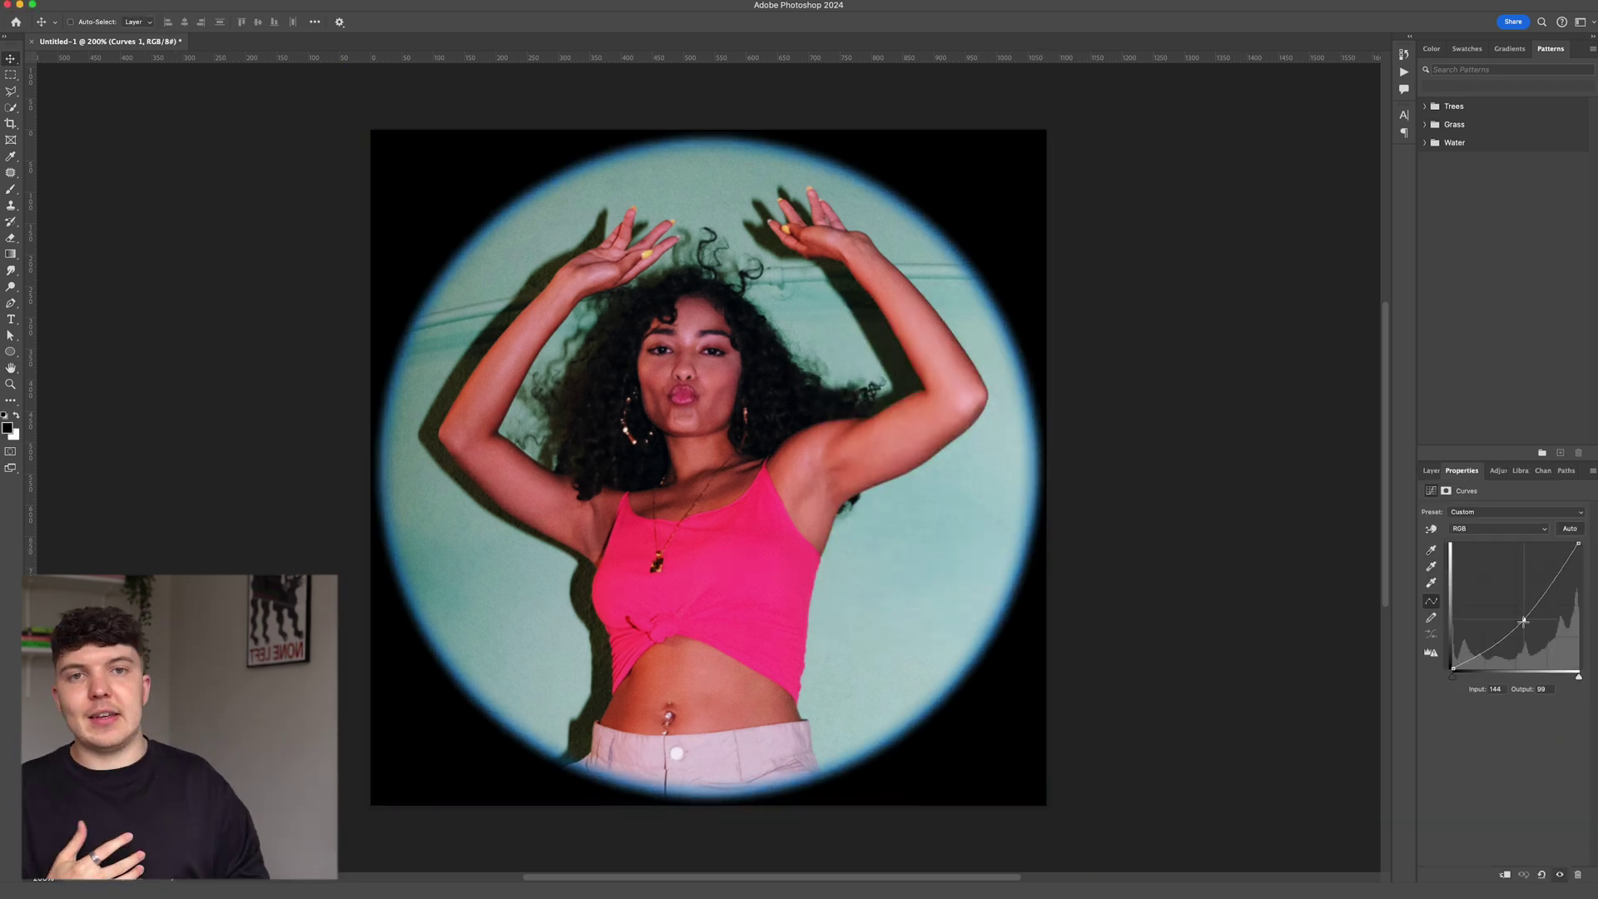
Step: Open the Fisheye_media_image smart object contents in their own tab
click(1432, 471)
click(1462, 789)
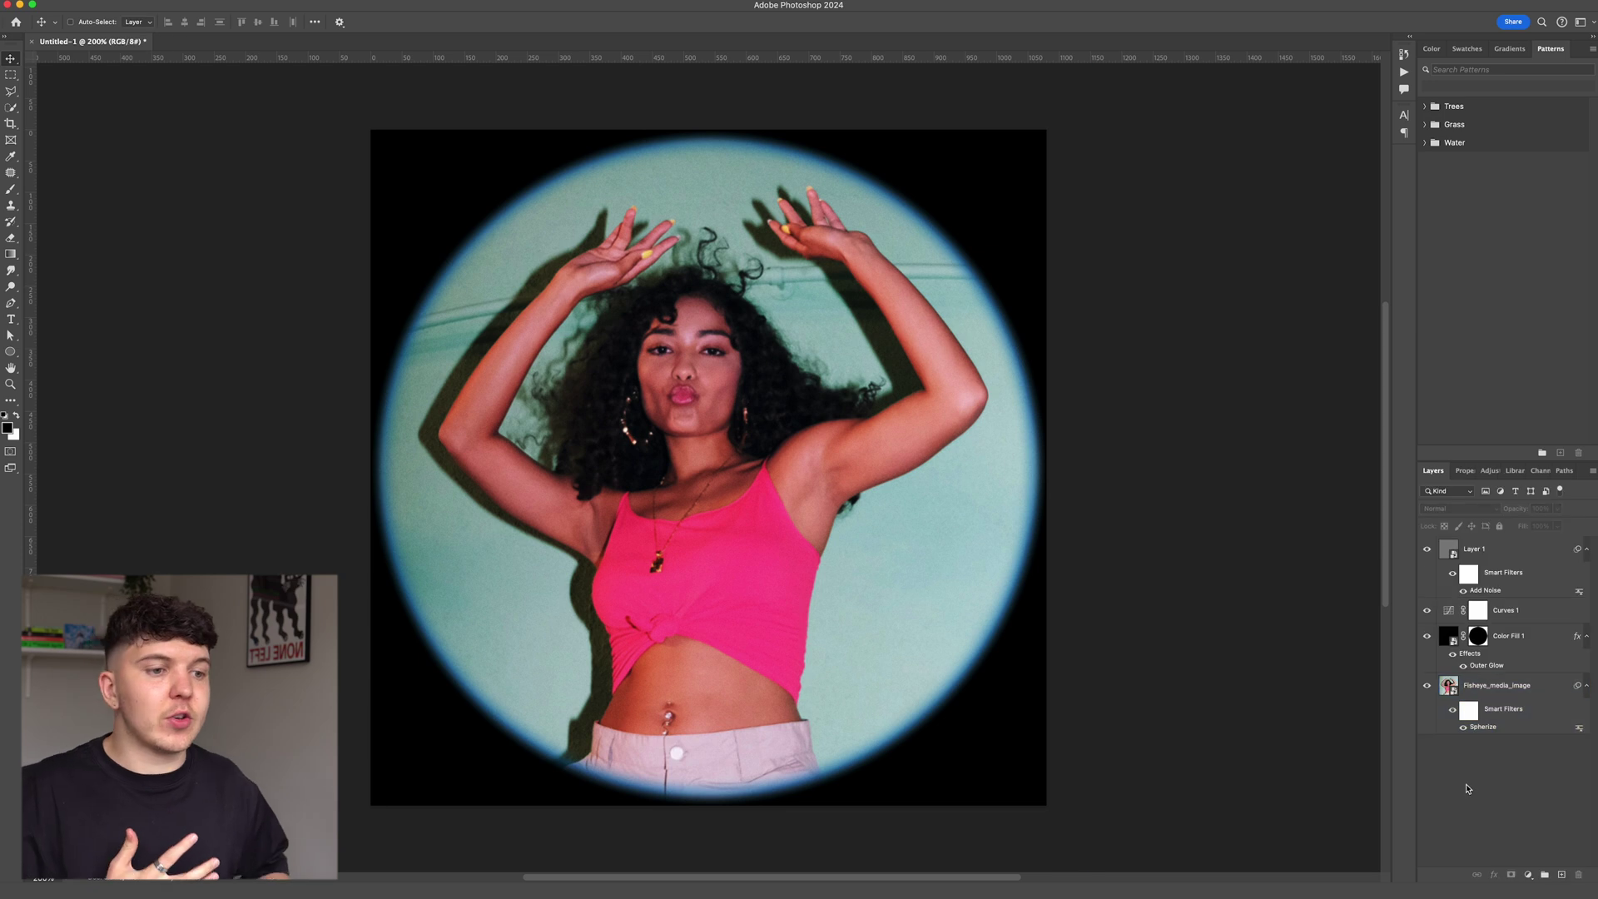
double_click(1448, 686)
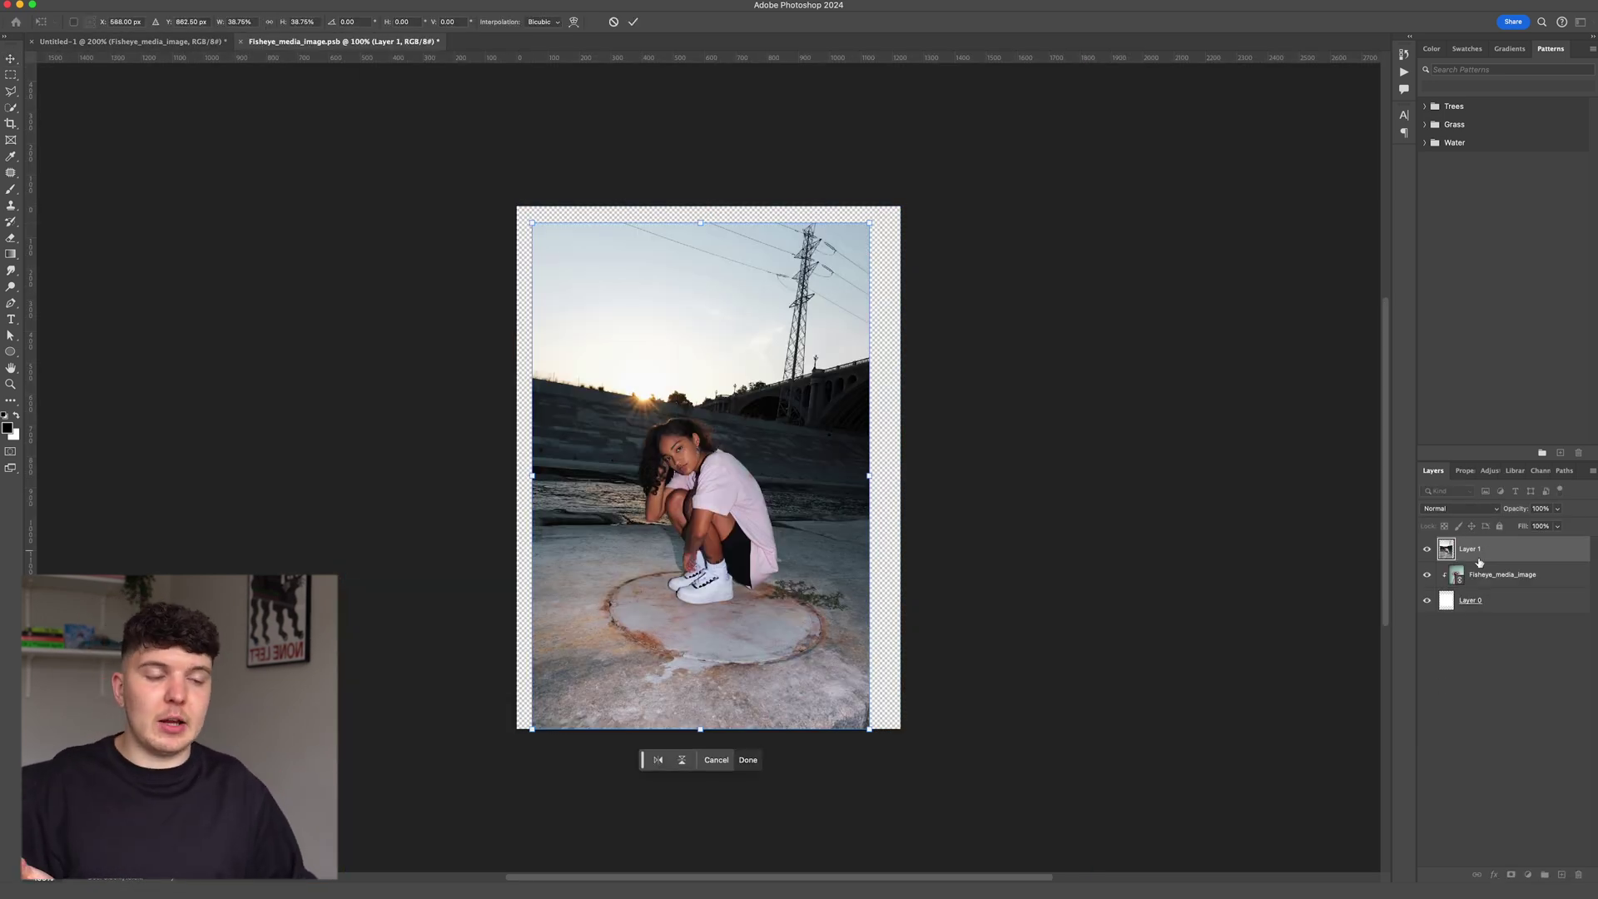
Step: Place the dusty film texture over the whole fisheye canvas, scaled to fill, in Lighten mode
key(ctrl+Tab)
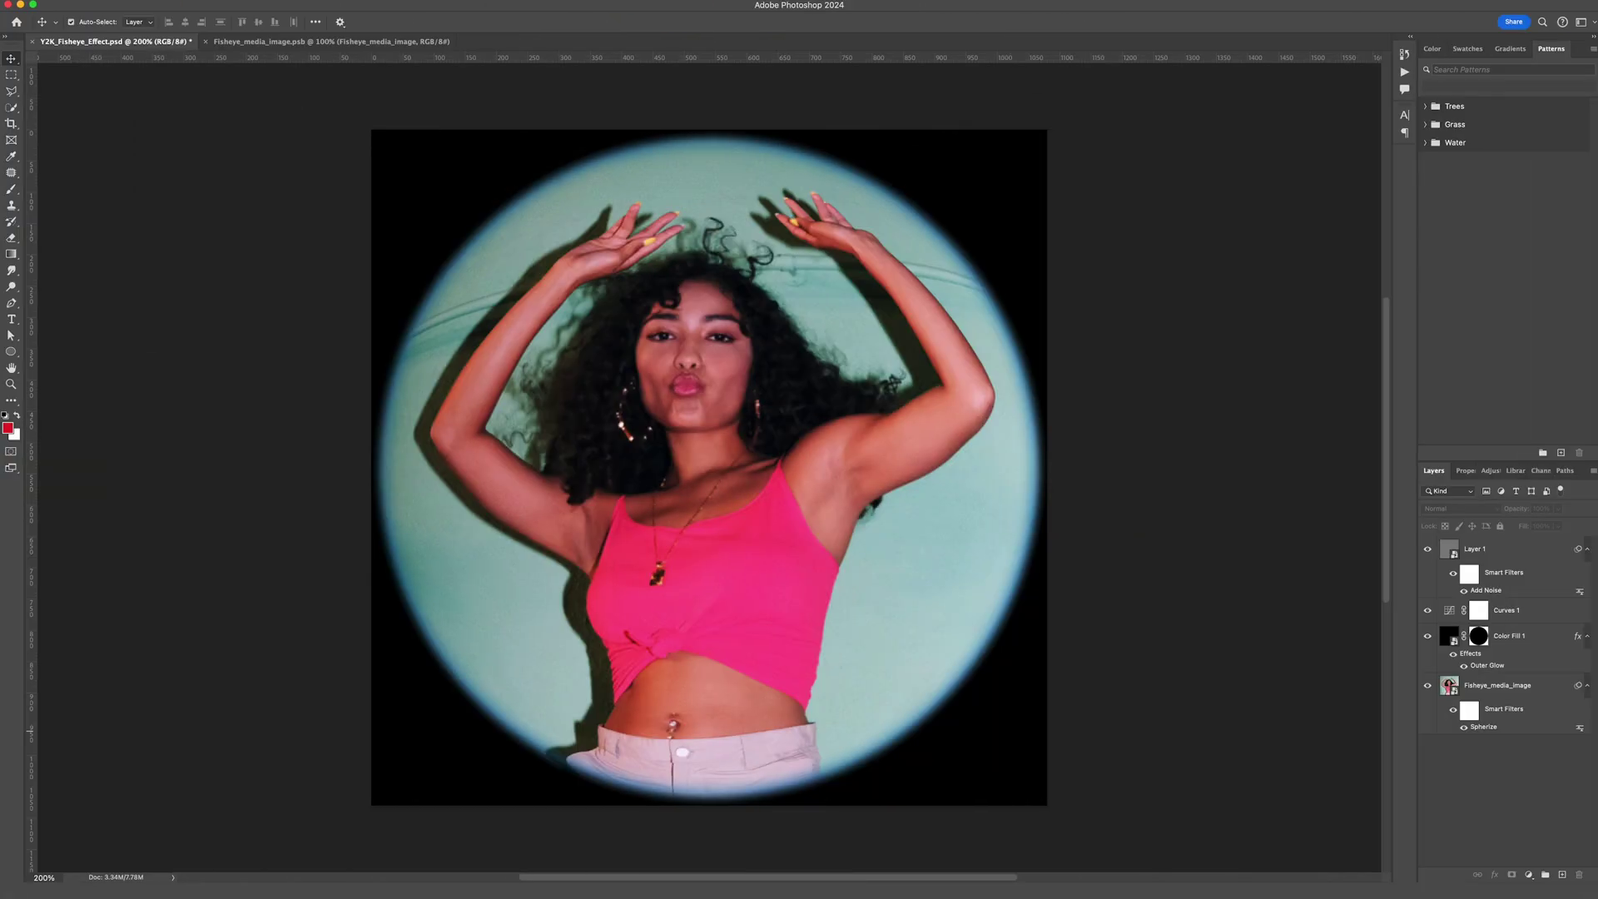
drag(116, 341, 770, 384)
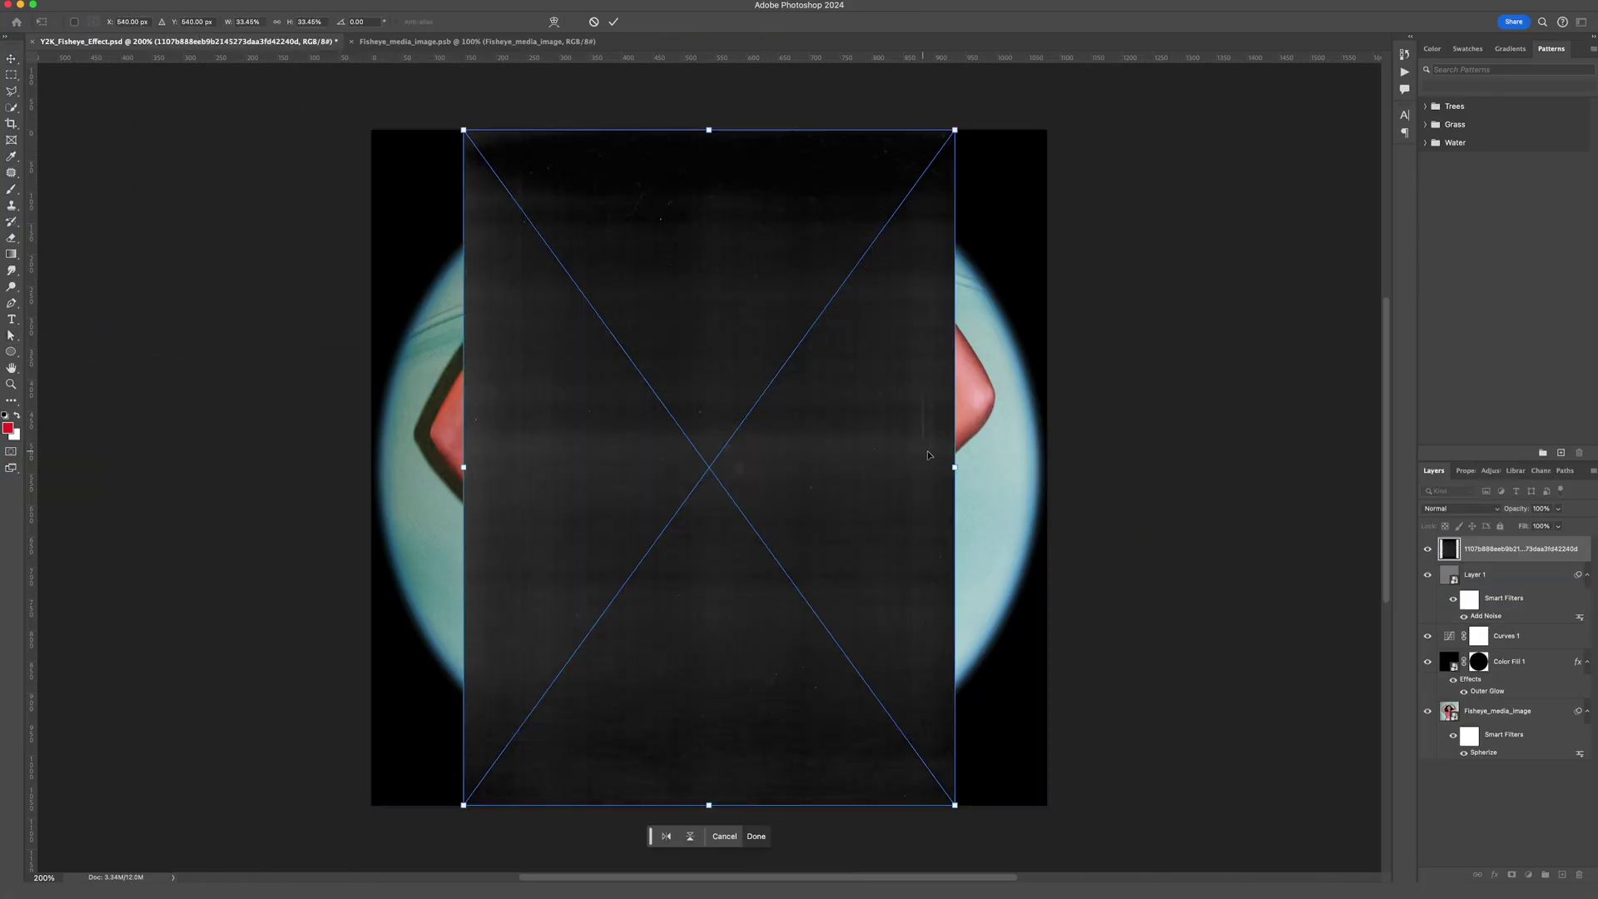
drag(955, 467, 1048, 486)
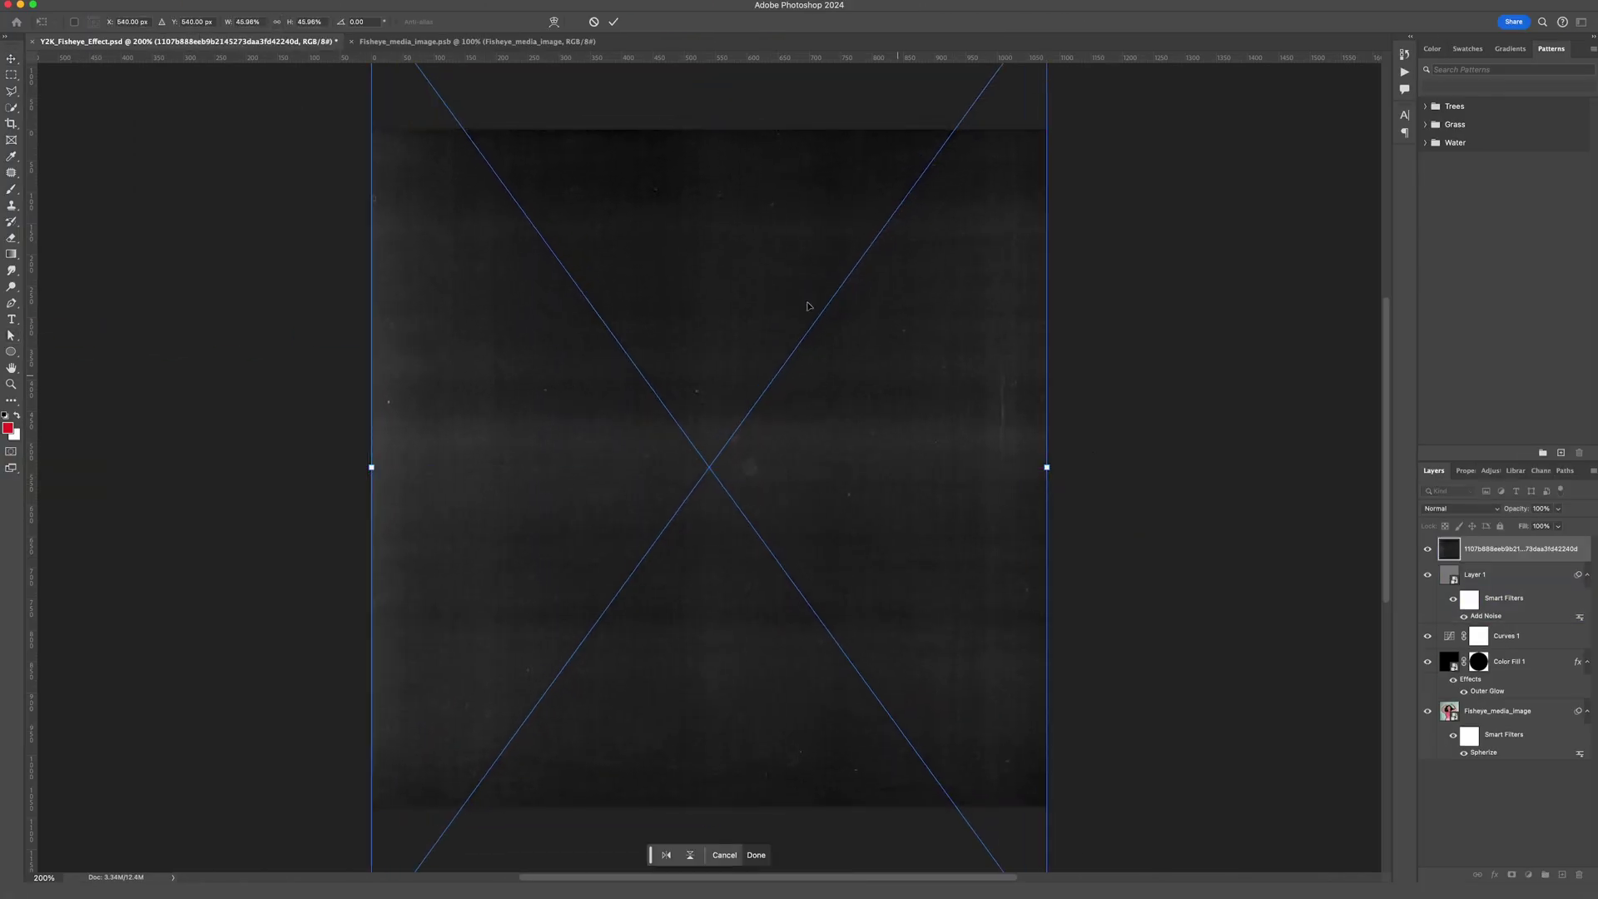
click(613, 22)
click(1448, 508)
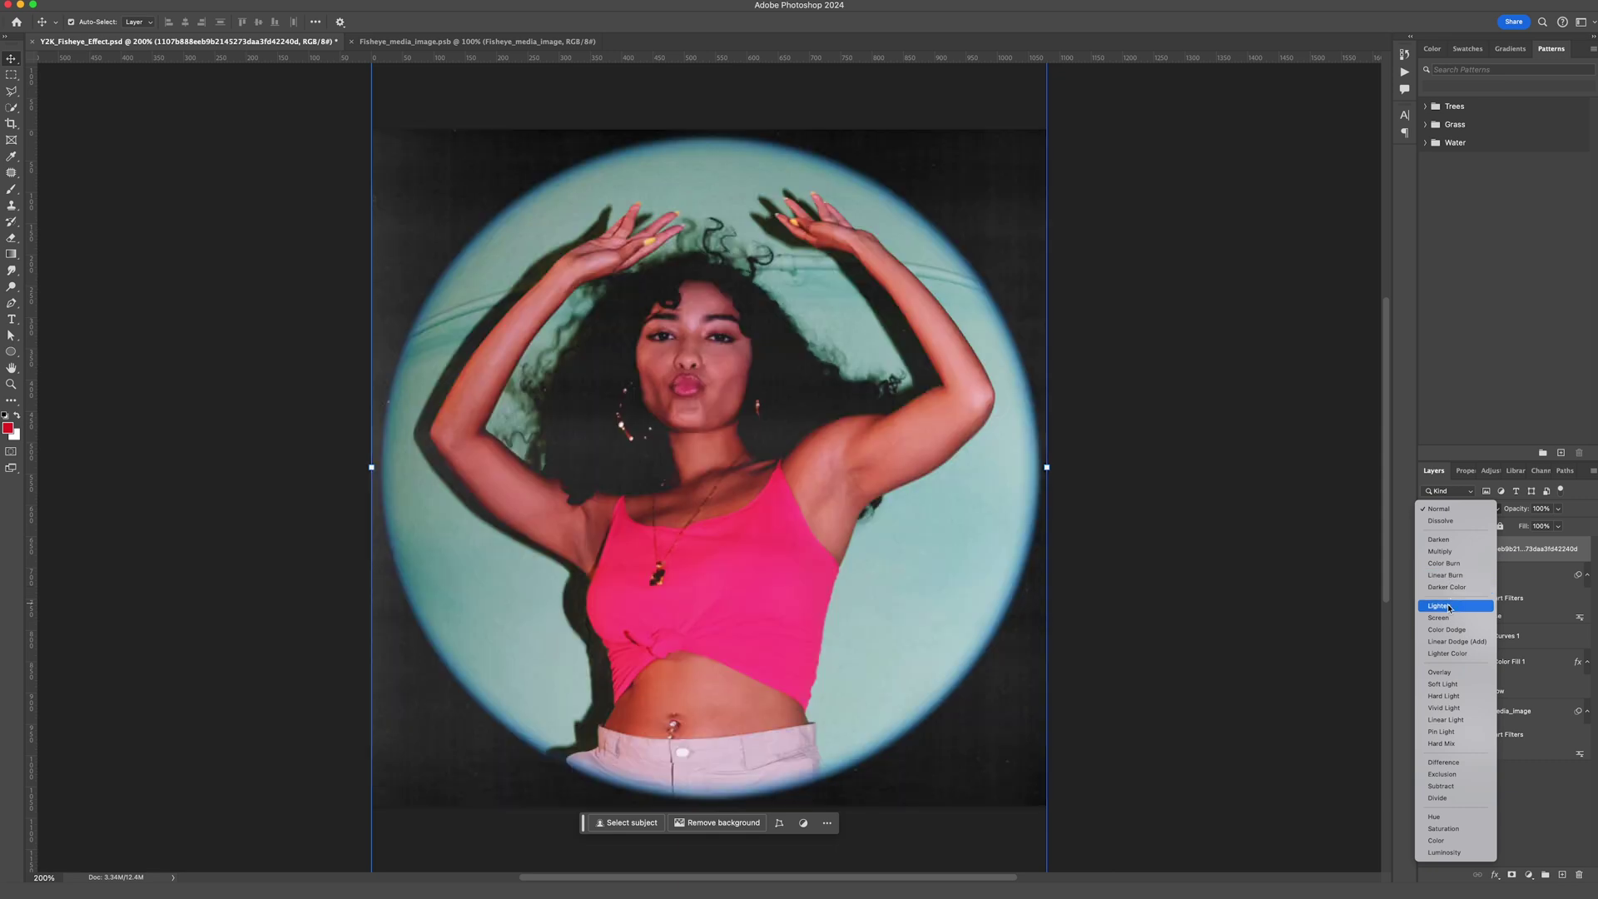
click(1448, 606)
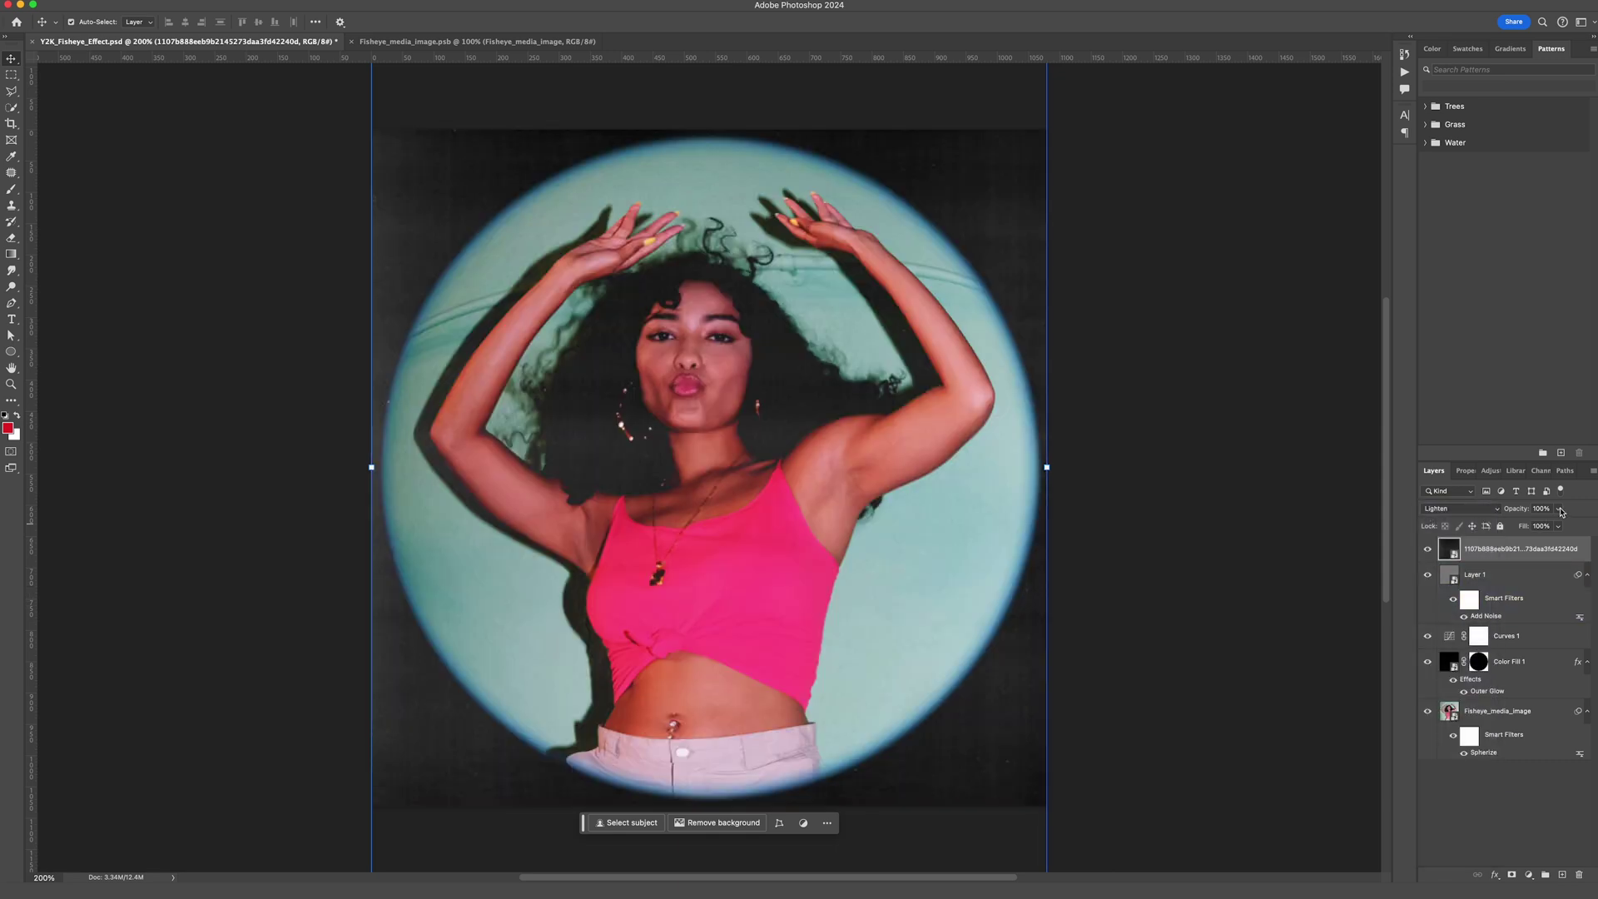